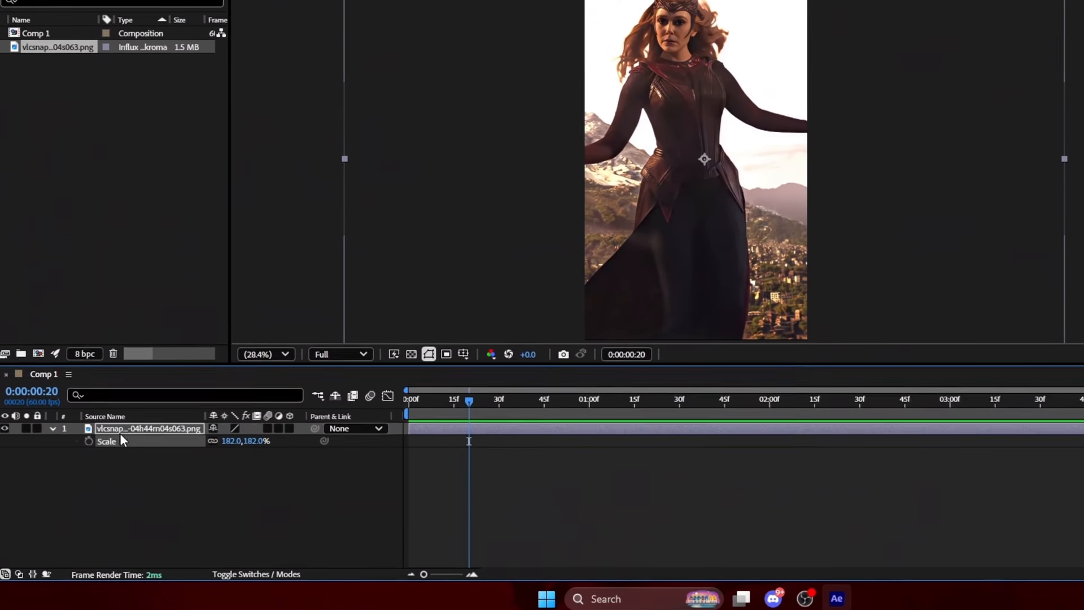
# Raise the Scarlet Witch still's Scale to 196% in its Transform group, keeping Opacity at 100%.
pyautogui.press('s')
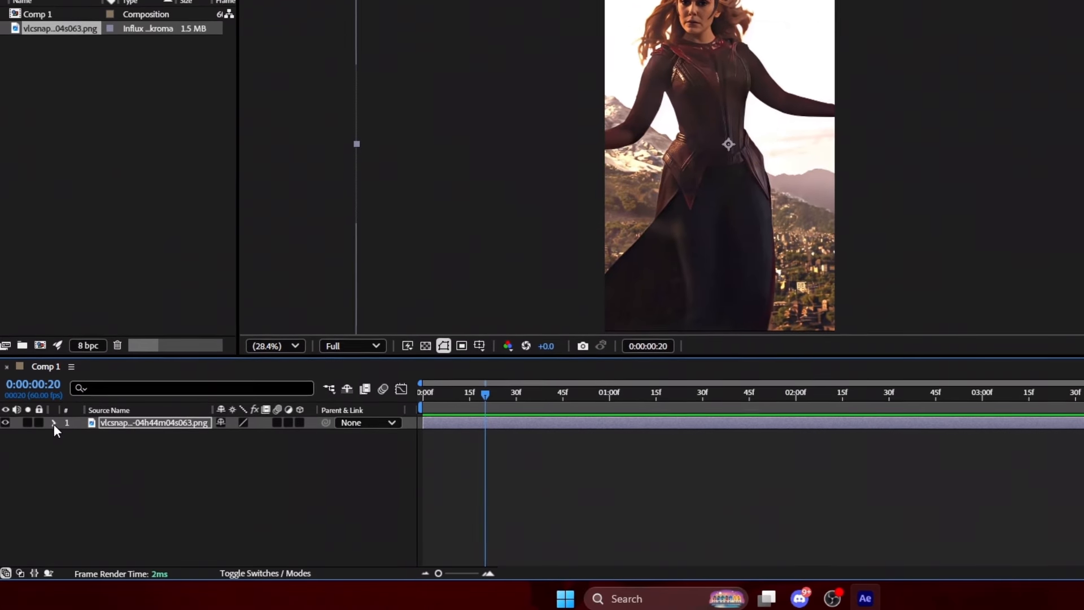
pyautogui.click(54, 422)
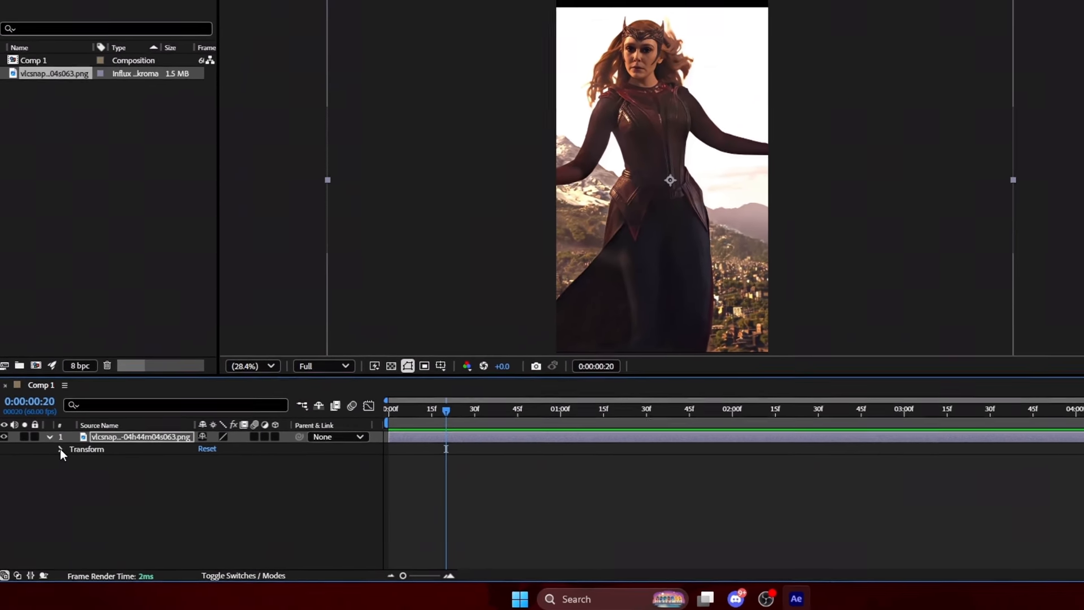
pyautogui.click(63, 441)
pyautogui.moveTo(191, 501); pyautogui.dragTo(187, 529)
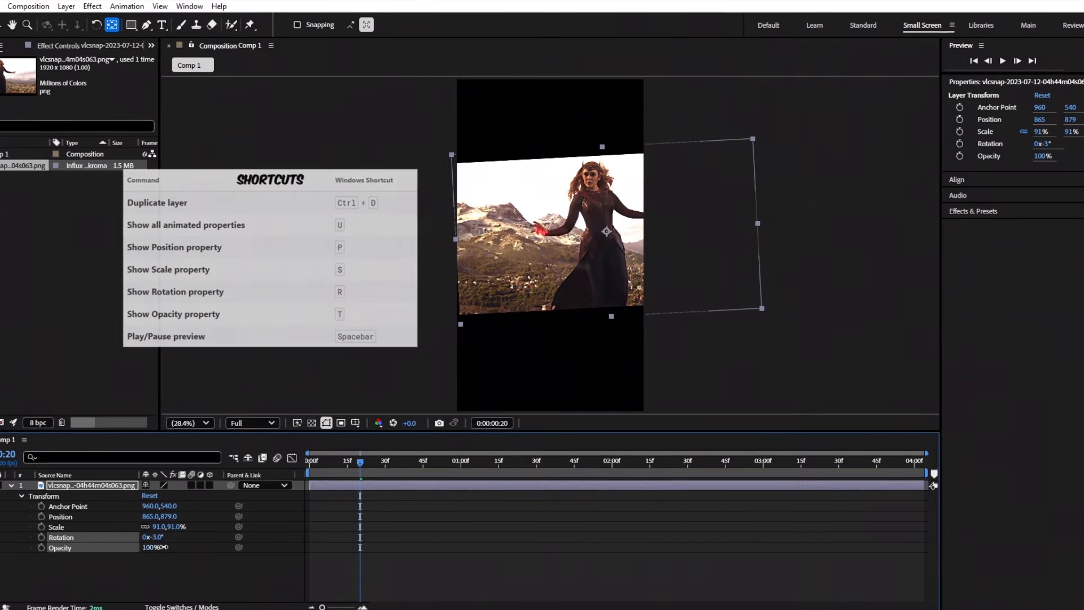
pyautogui.moveTo(163, 547); pyautogui.dragTo(141, 544)
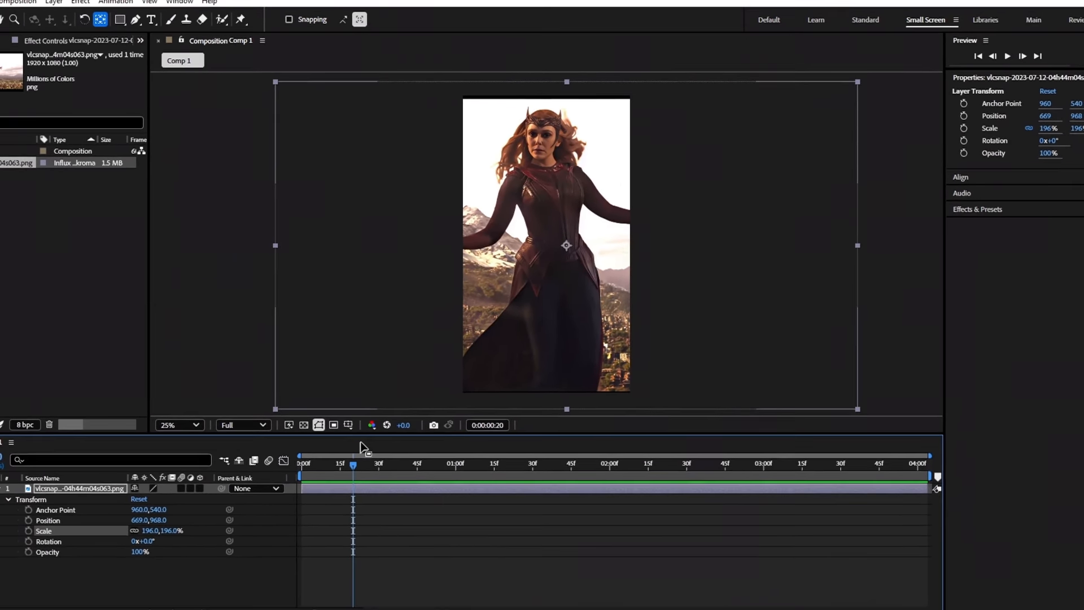
# Turn on the Proportional Grid overlay from the Grid & Guides options.
pyautogui.click(340, 432)
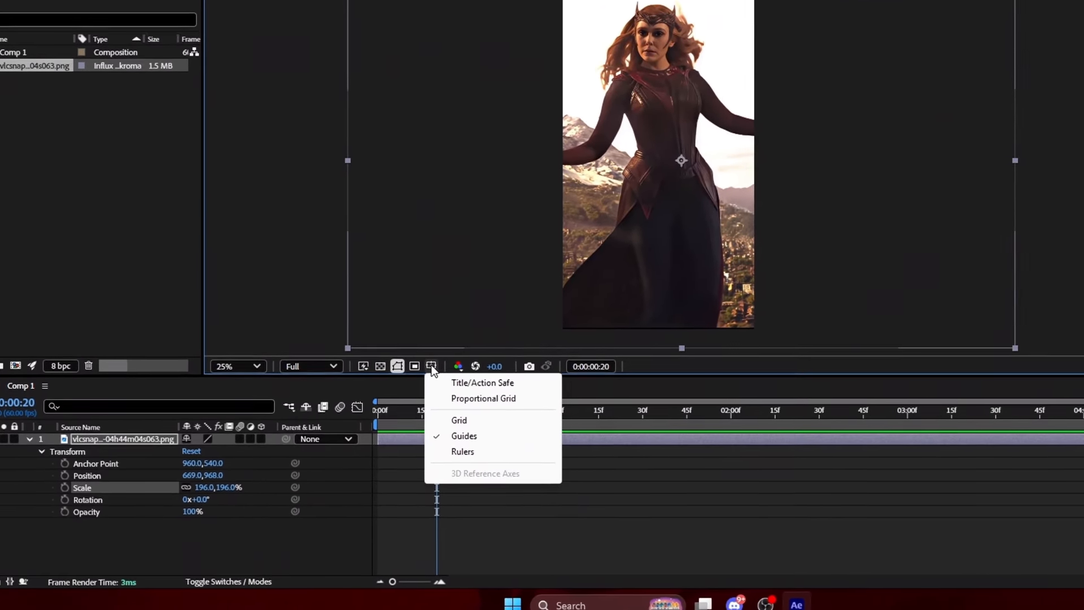
pyautogui.click(425, 371)
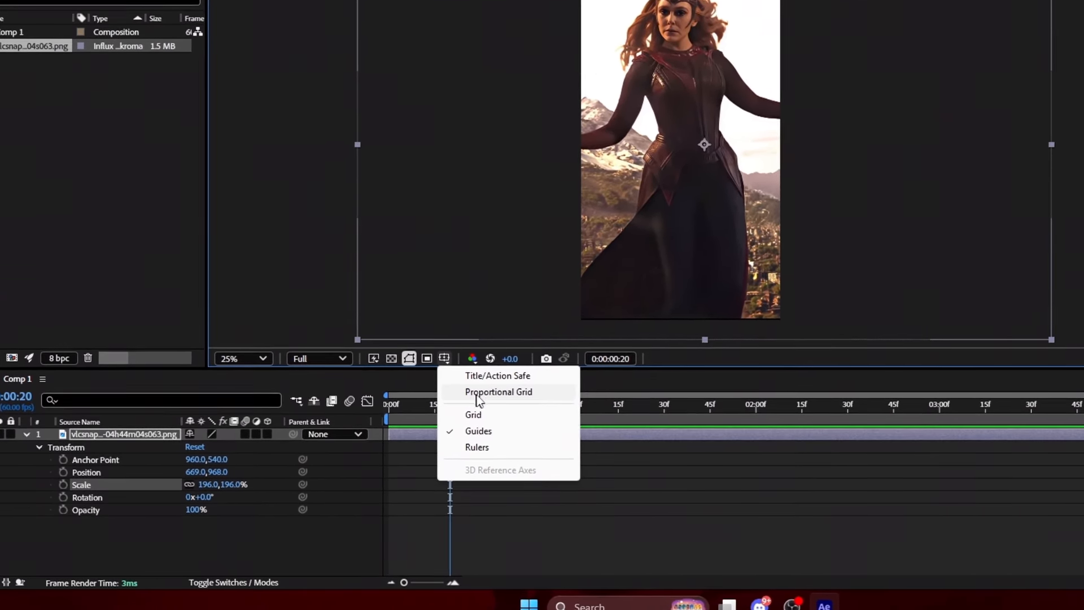
pyautogui.click(512, 395)
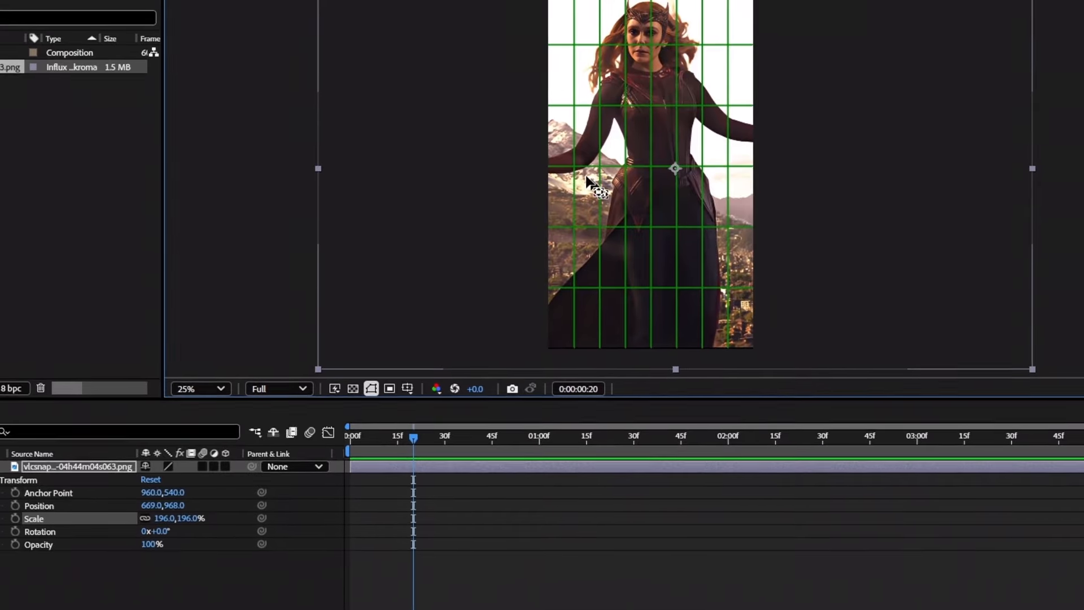
# Move the layer's anchor point to her waist and rescale the layer to 190%.
pyautogui.scroll(4, 670, 151)
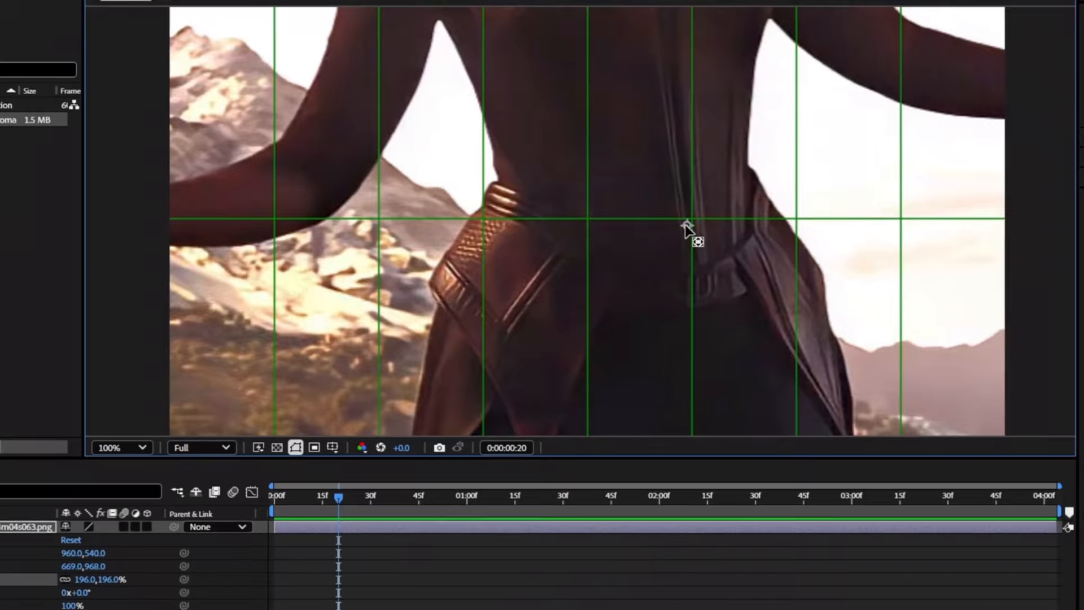
pyautogui.moveTo(699, 217); pyautogui.dragTo(567, 235)
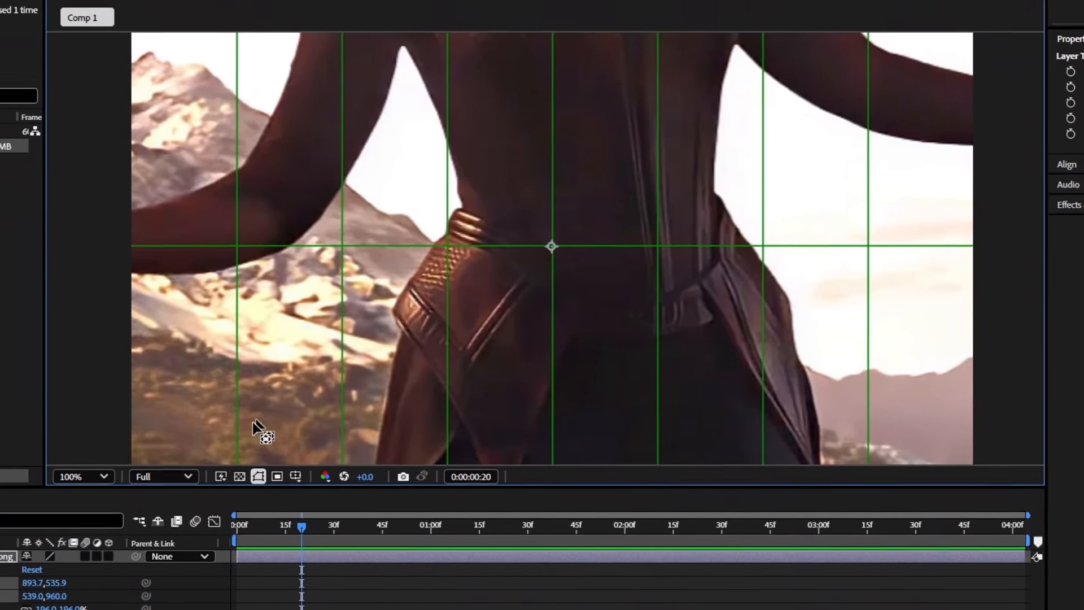
pyautogui.click(99, 186)
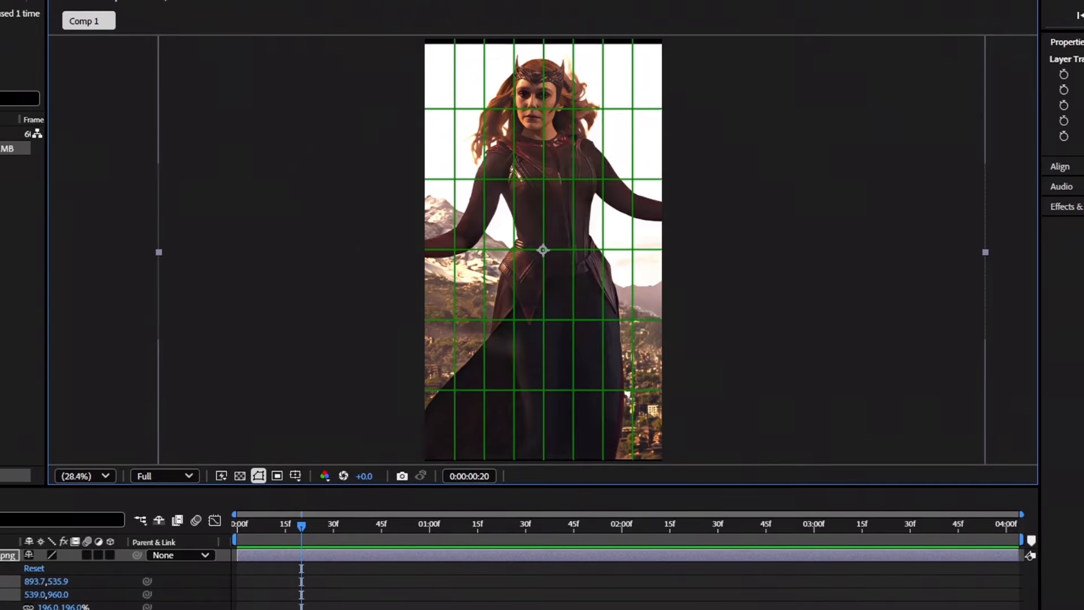
pyautogui.moveTo(70, 601); pyautogui.dragTo(155, 601)
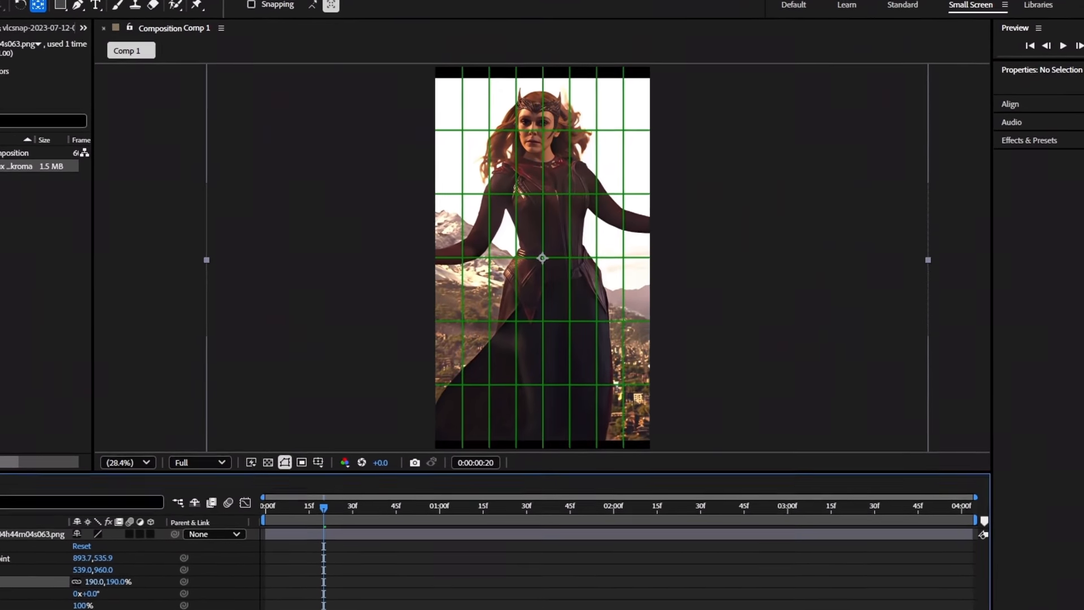
pyautogui.click(45, 514)
pyautogui.moveTo(543, 251); pyautogui.dragTo(610, 219)
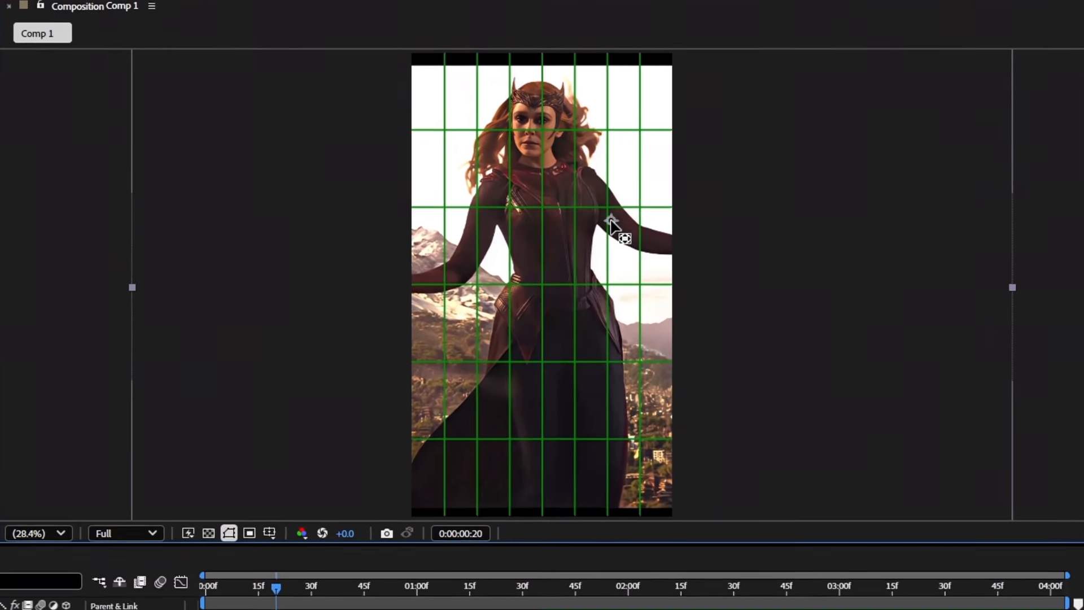
pyautogui.moveTo(136, 609); pyautogui.dragTo(183, 609)
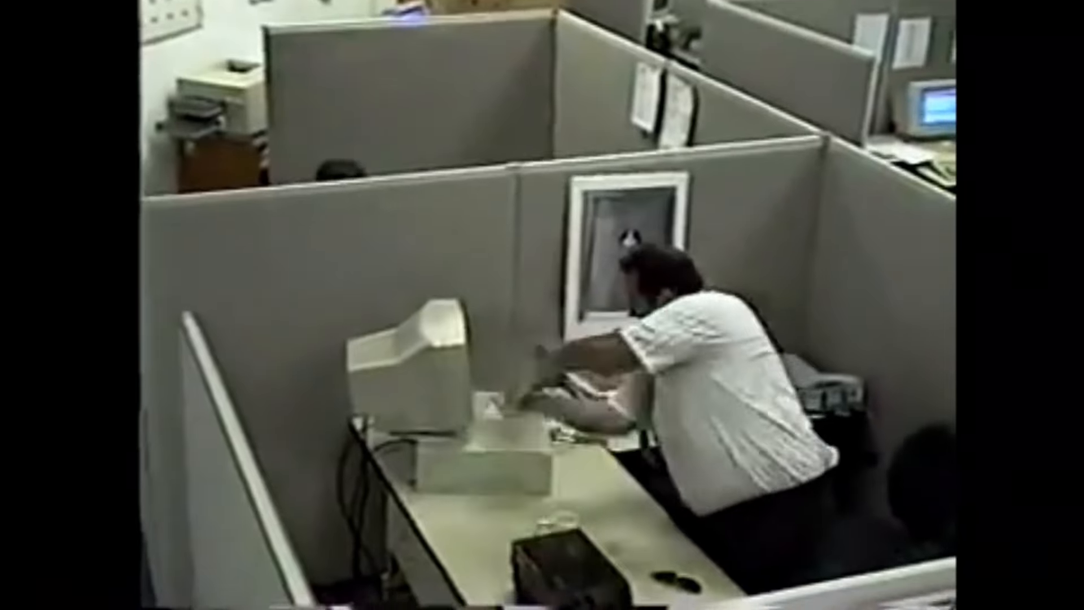
pyautogui.click(513, 374)
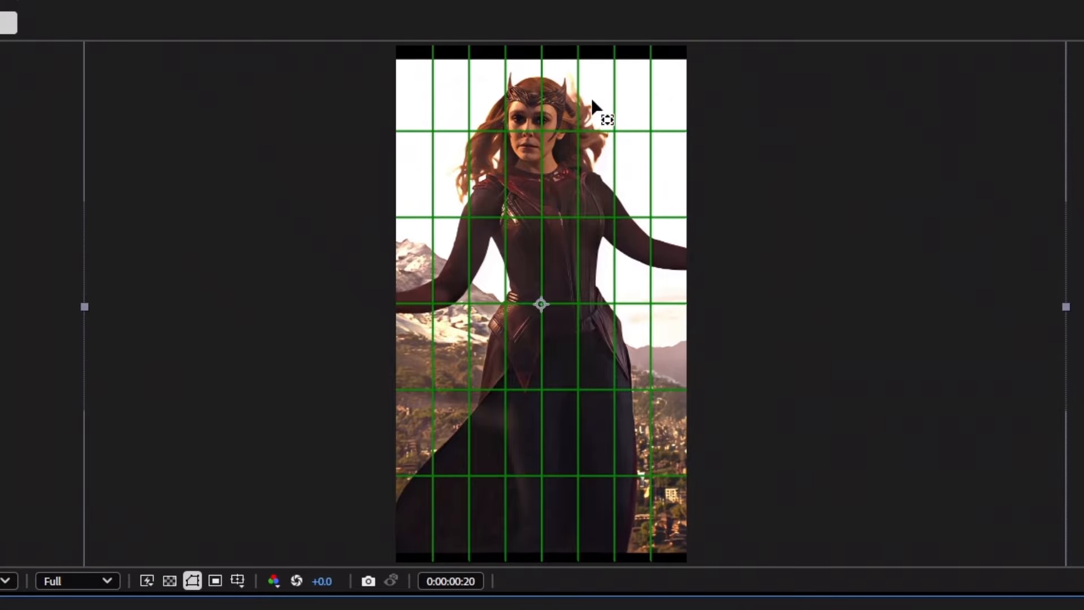
pyautogui.scroll(-1, 620, 295)
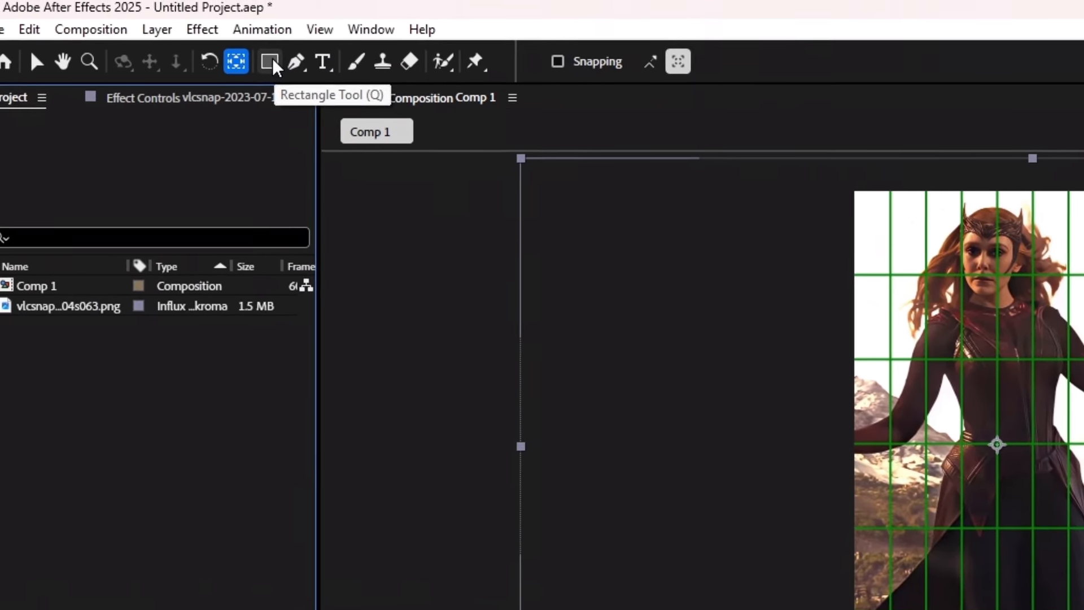
# Draw rectangle Masks 1–4 over her eyes, chest, waist and lower body, then set time to 0:00:00:38.
pyautogui.click(262, 61)
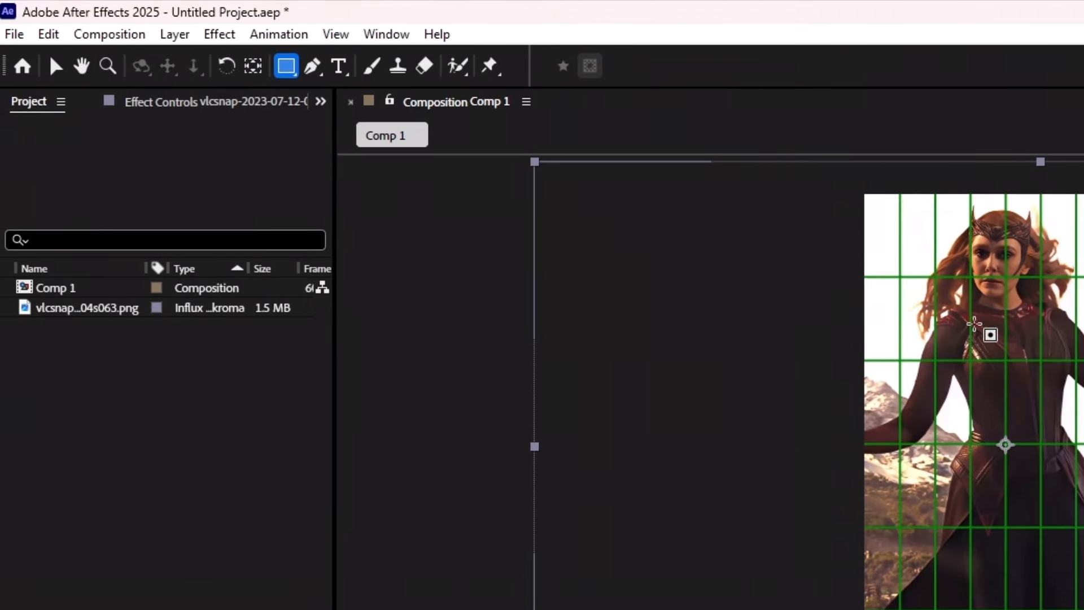
pyautogui.scroll(2, 997, 258)
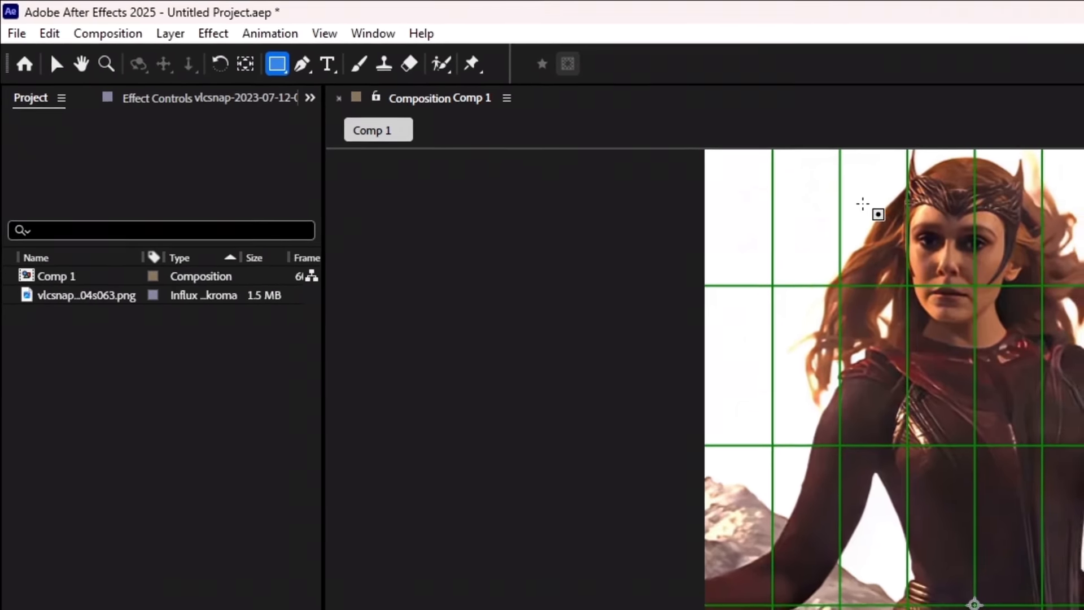
pyautogui.moveTo(873, 207); pyautogui.dragTo(1054, 274)
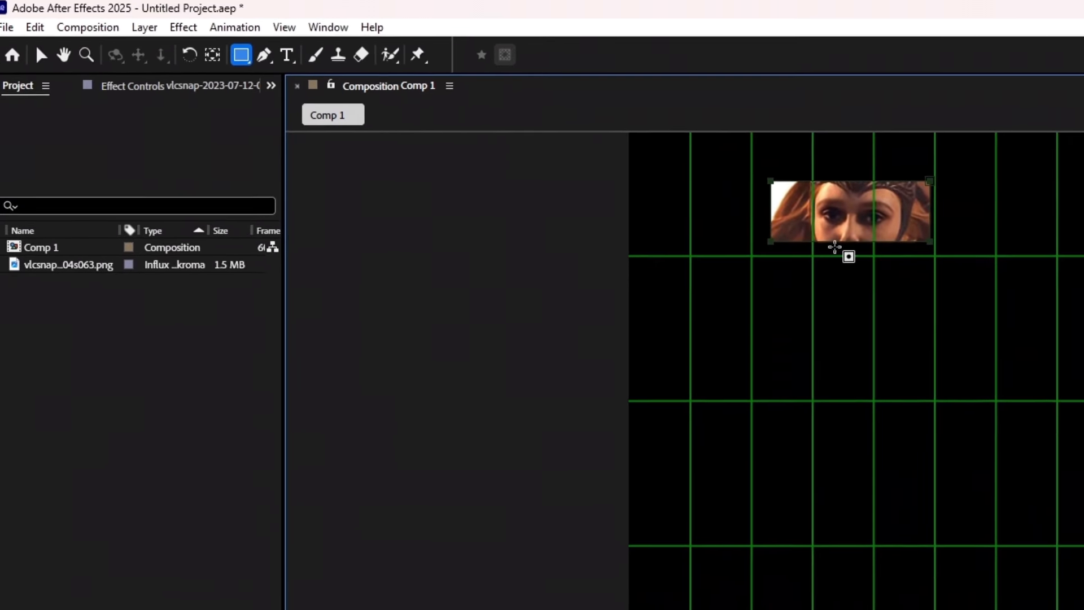
pyautogui.moveTo(690, 333)
pyautogui.mouseDown()
pyautogui.moveTo(778, 378)
pyautogui.moveTo(966, 421)
pyautogui.mouseUp()
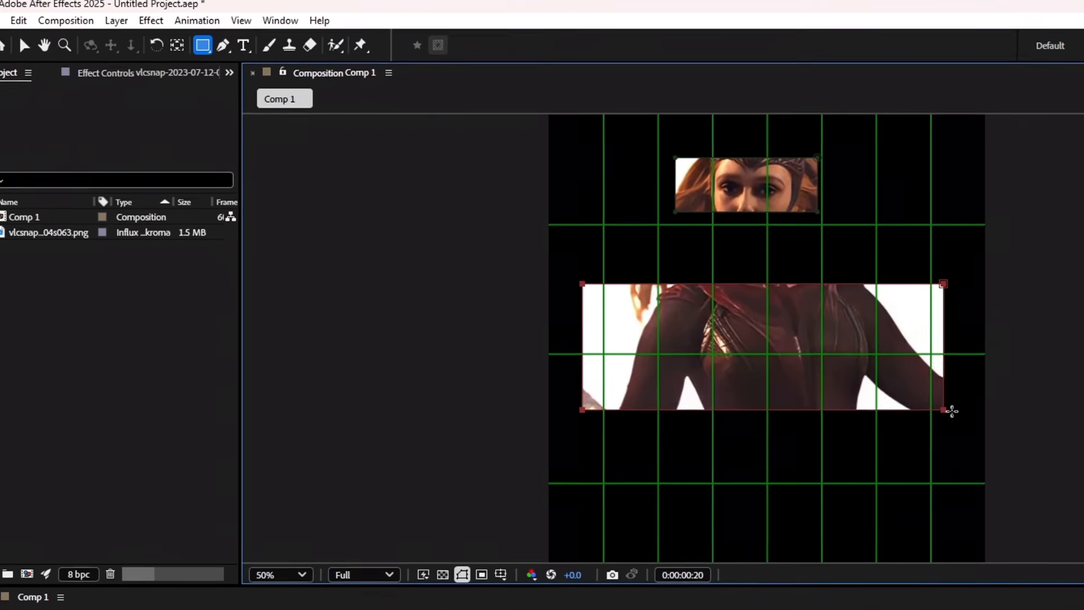
pyautogui.scroll(-4, 818, 432)
pyautogui.scroll(2, 613, 423)
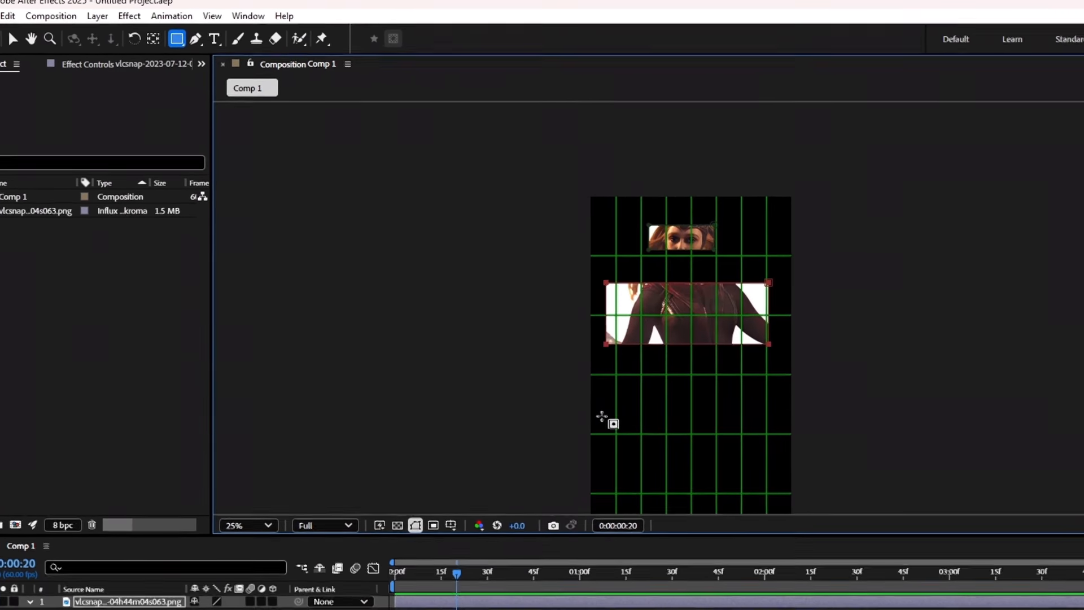
pyautogui.moveTo(616, 404)
pyautogui.mouseDown()
pyautogui.moveTo(797, 460)
pyautogui.moveTo(793, 473)
pyautogui.mouseUp()
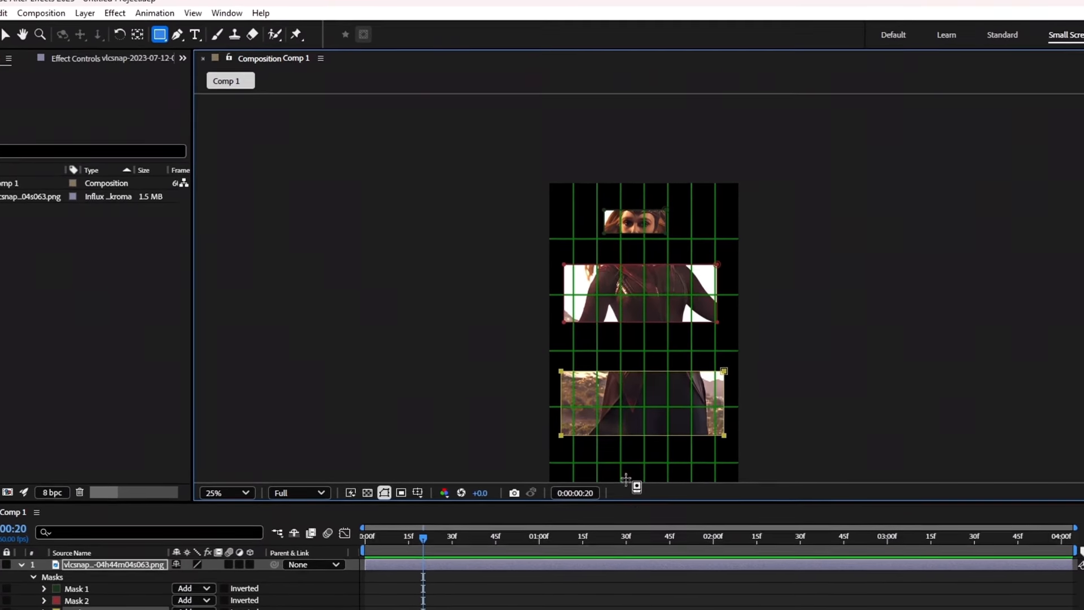
pyautogui.scroll(-2, 636, 429)
pyautogui.scroll(2, 612, 361)
pyautogui.moveTo(551, 331)
pyautogui.mouseDown()
pyautogui.moveTo(641, 344)
pyautogui.moveTo(706, 380)
pyautogui.mouseUp()
pyautogui.moveTo(386, 499); pyautogui.dragTo(436, 500)
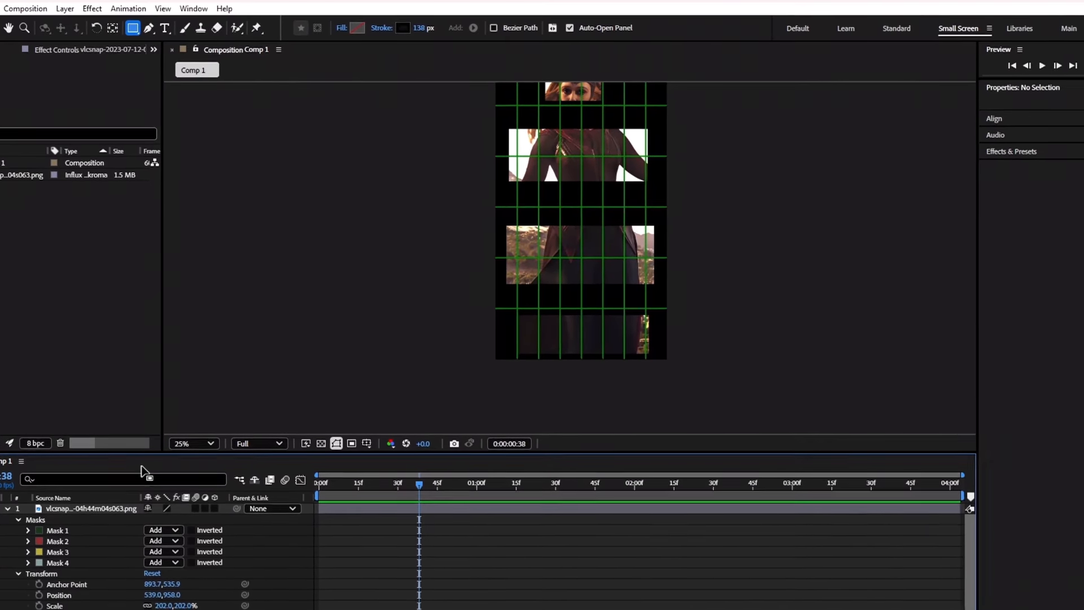
# Fit the view up to 100% and draw a rounded-rectangle mask around her upper body.
pyautogui.click(195, 445)
pyautogui.click(212, 208)
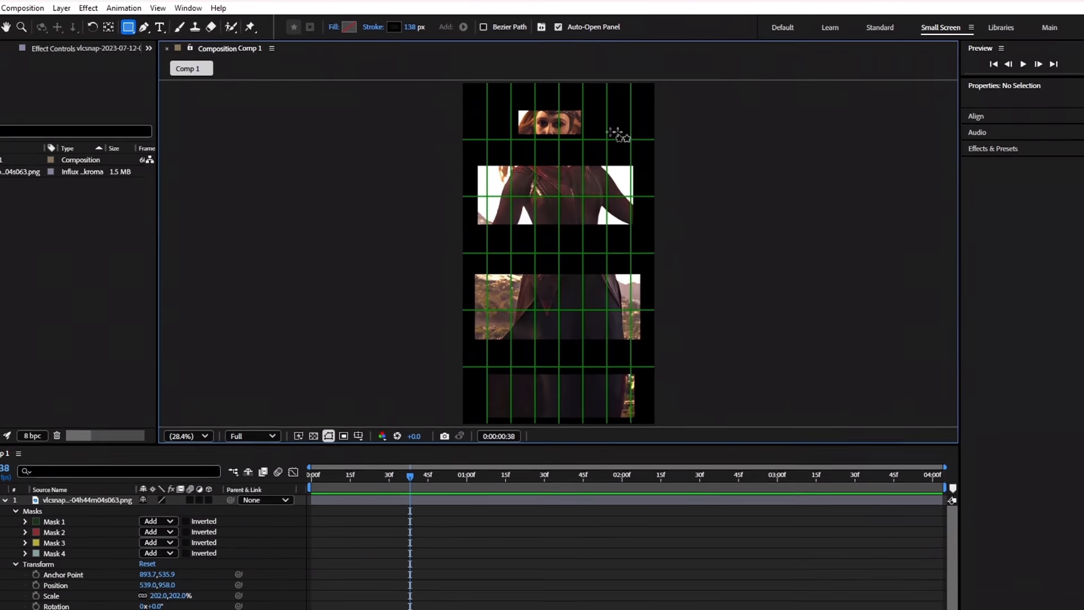
pyautogui.click(125, 26)
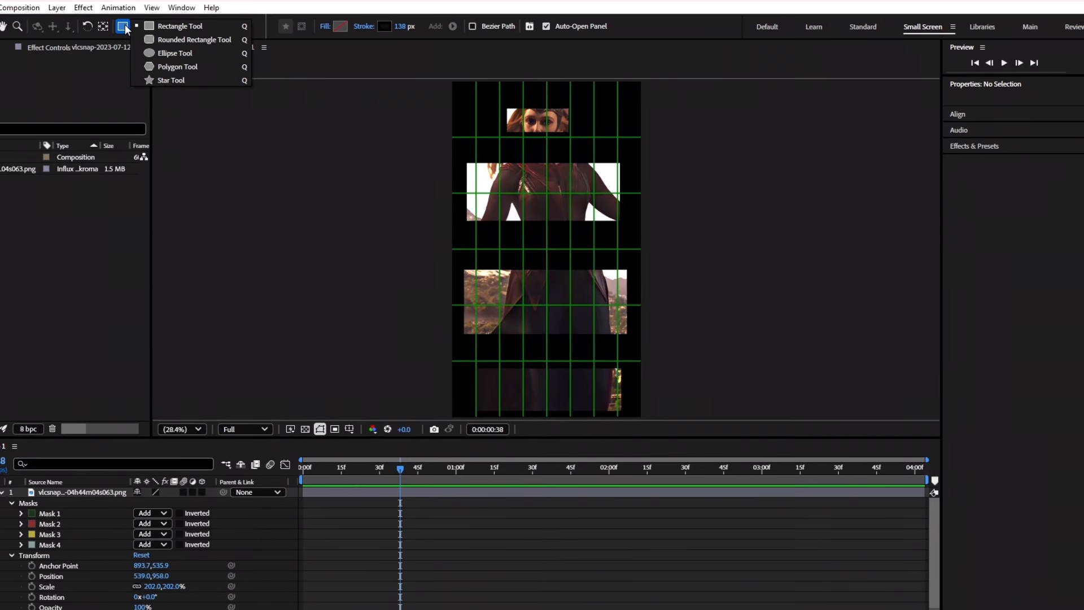
pyautogui.click(81, 494)
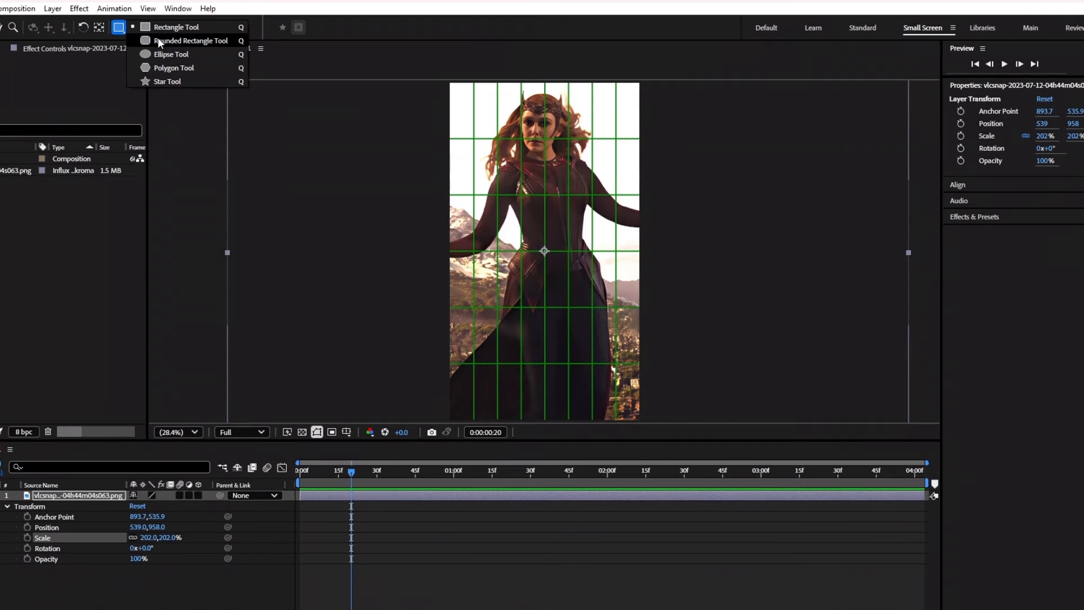
pyautogui.click(192, 40)
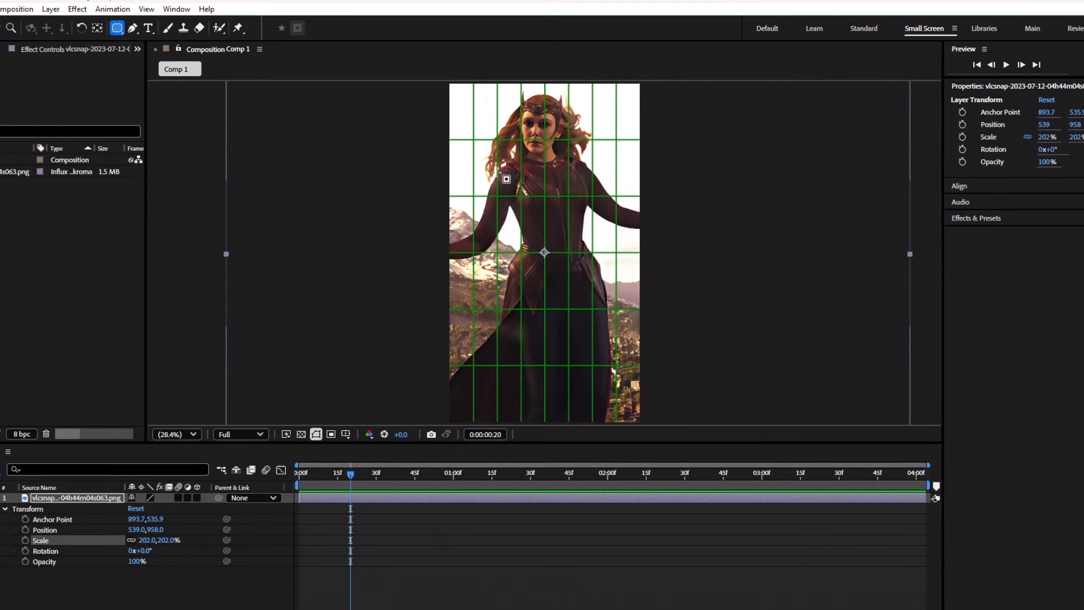
pyautogui.moveTo(570, 254); pyautogui.dragTo(619, 362)
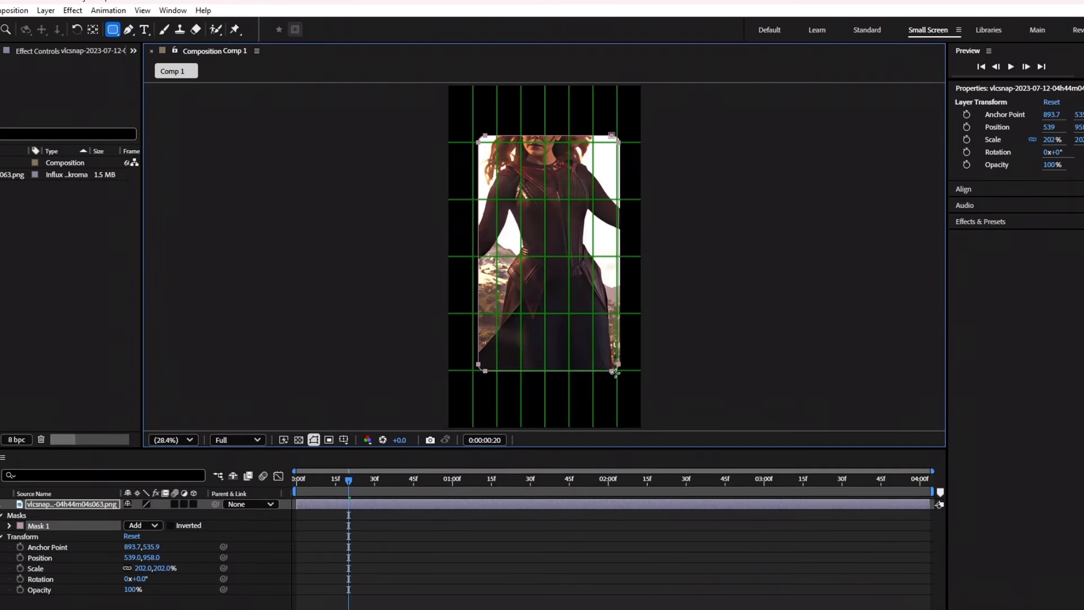
# Undo the rounded-rectangle mask, delete the stray Shape Layer 1, and reselect the vlcsnap layer.
pyautogui.moveTo(616, 372); pyautogui.dragTo(596, 363)
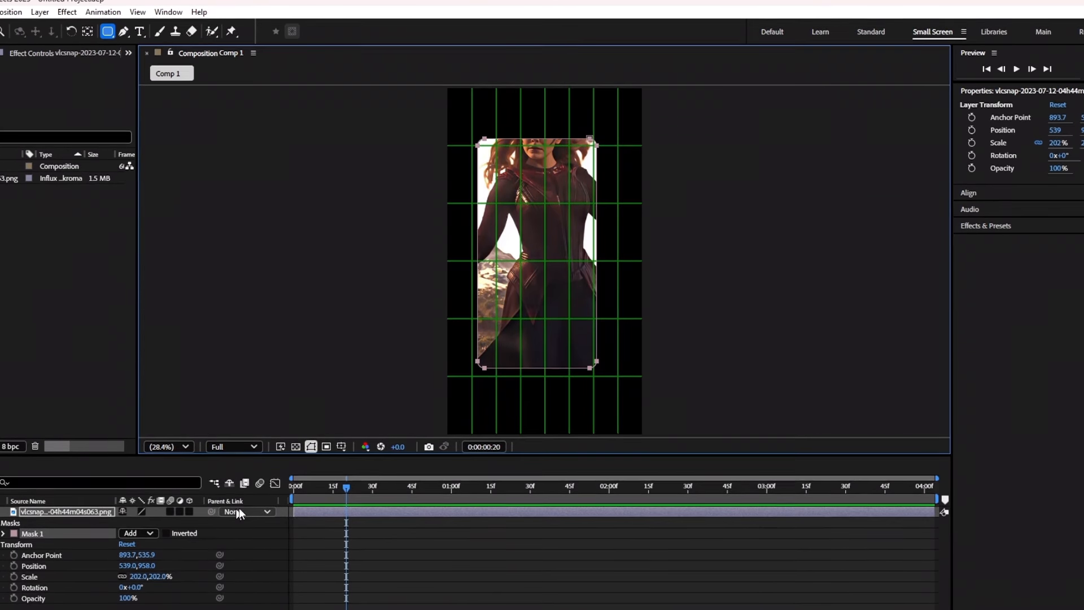
pyautogui.hotkey('ctrl', 'z')
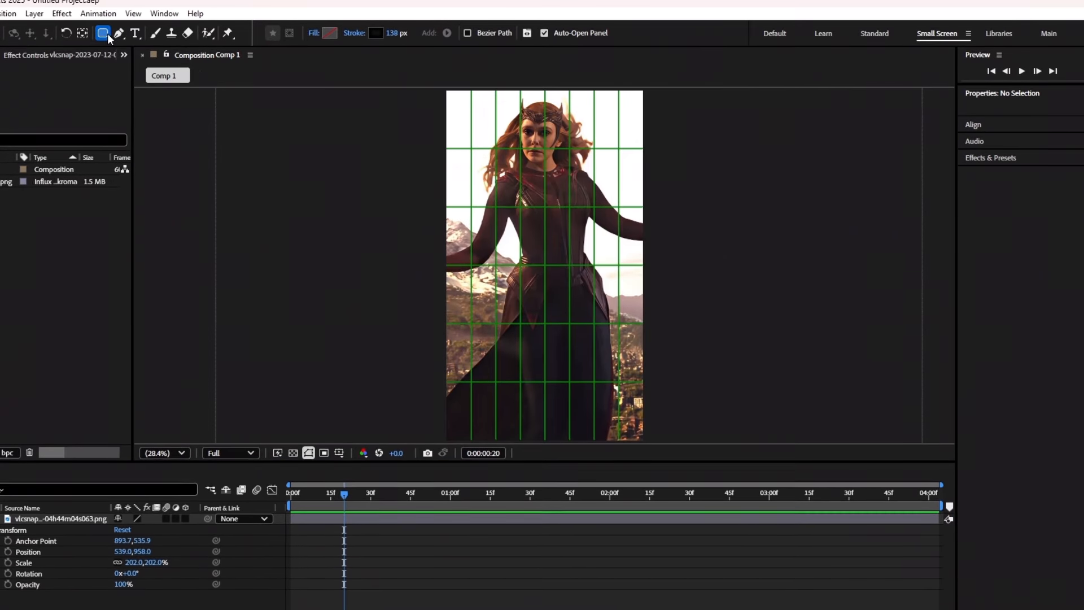
pyautogui.moveTo(588, 305); pyautogui.dragTo(623, 371)
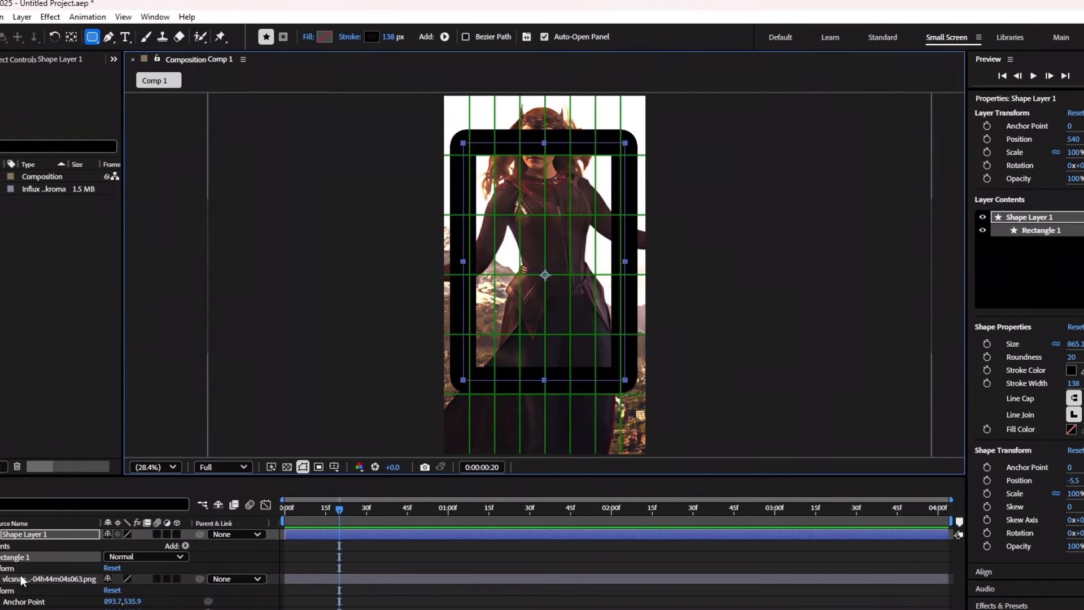
pyautogui.press('Delete')
pyautogui.click(23, 537)
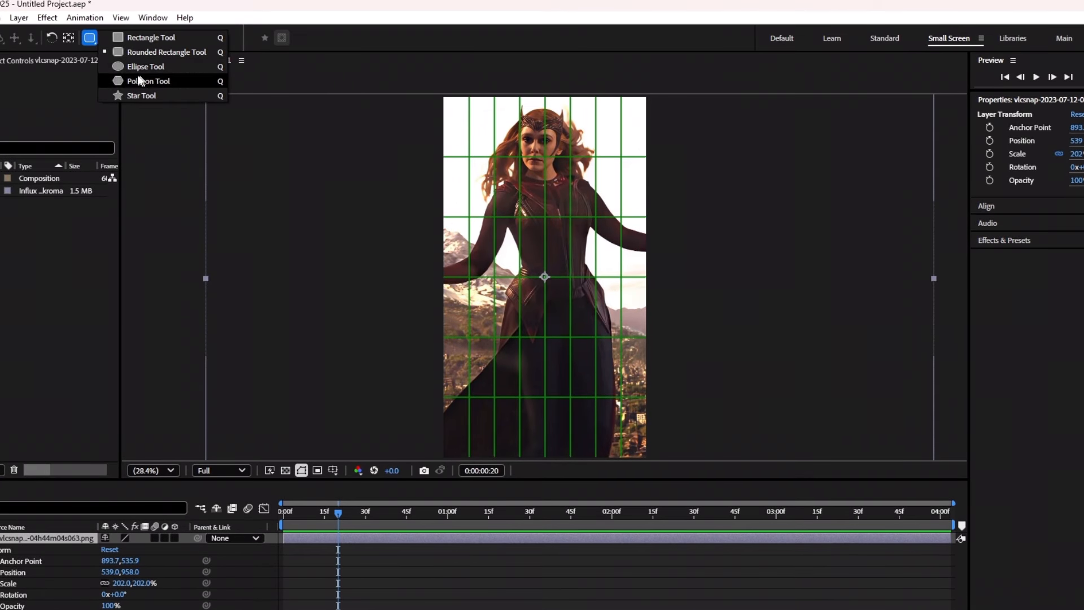
pyautogui.click(133, 66)
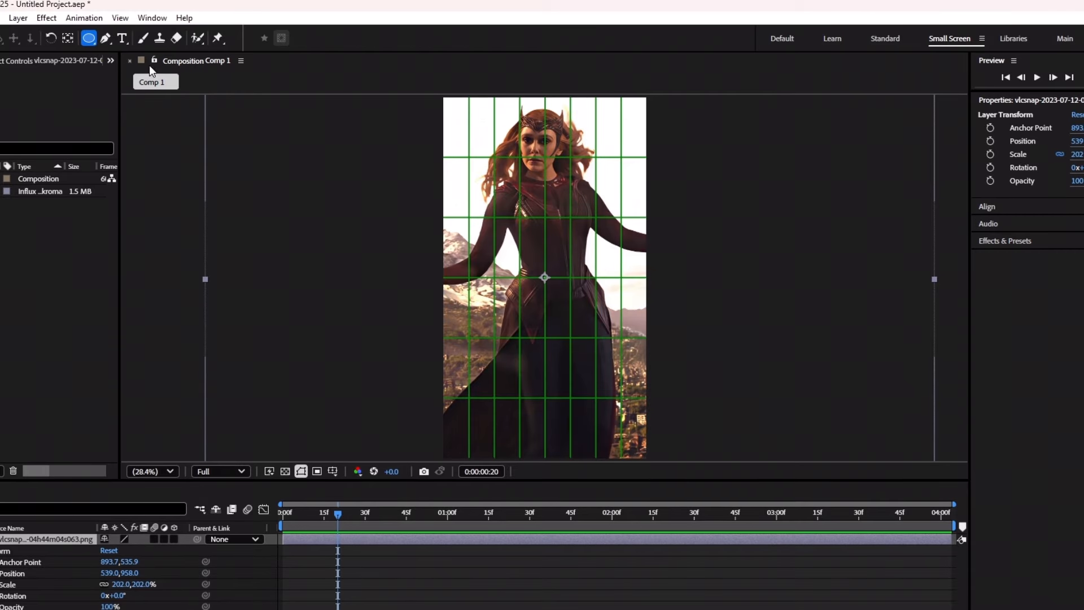
pyautogui.moveTo(476, 162); pyautogui.dragTo(600, 346)
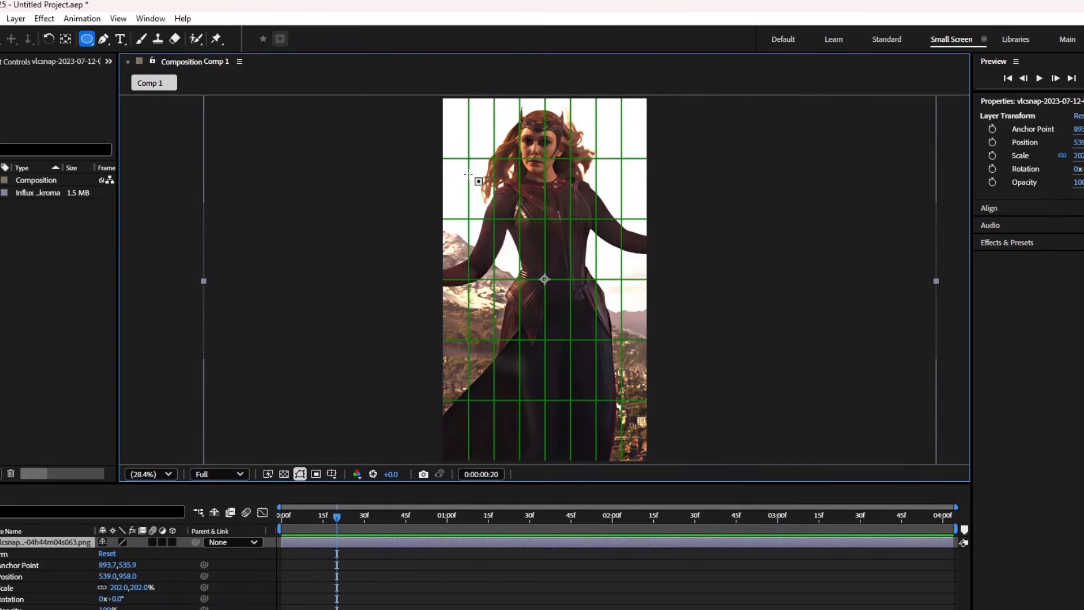
pyautogui.moveTo(468, 174); pyautogui.dragTo(594, 361)
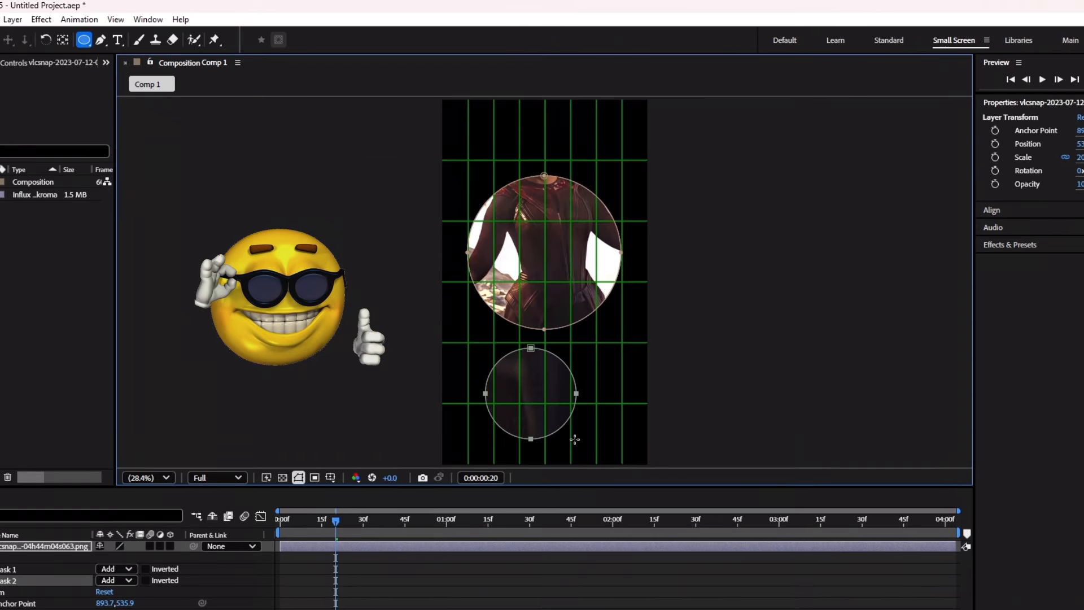
pyautogui.moveTo(572, 438); pyautogui.dragTo(558, 457)
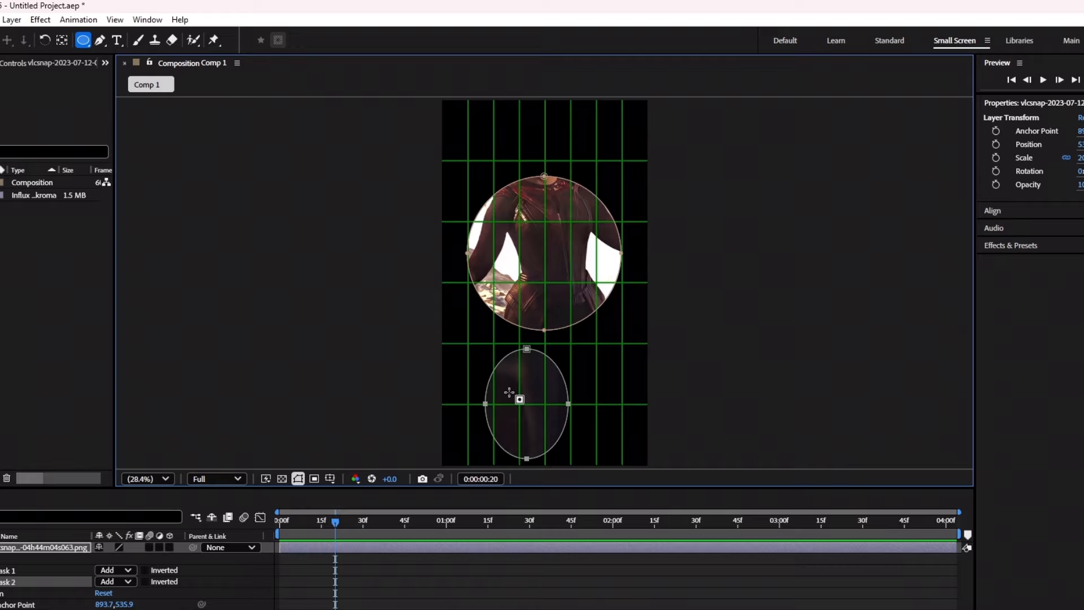
pyautogui.hotkey('ctrl', 'z')
pyautogui.hotkey('ctrl', 'z')
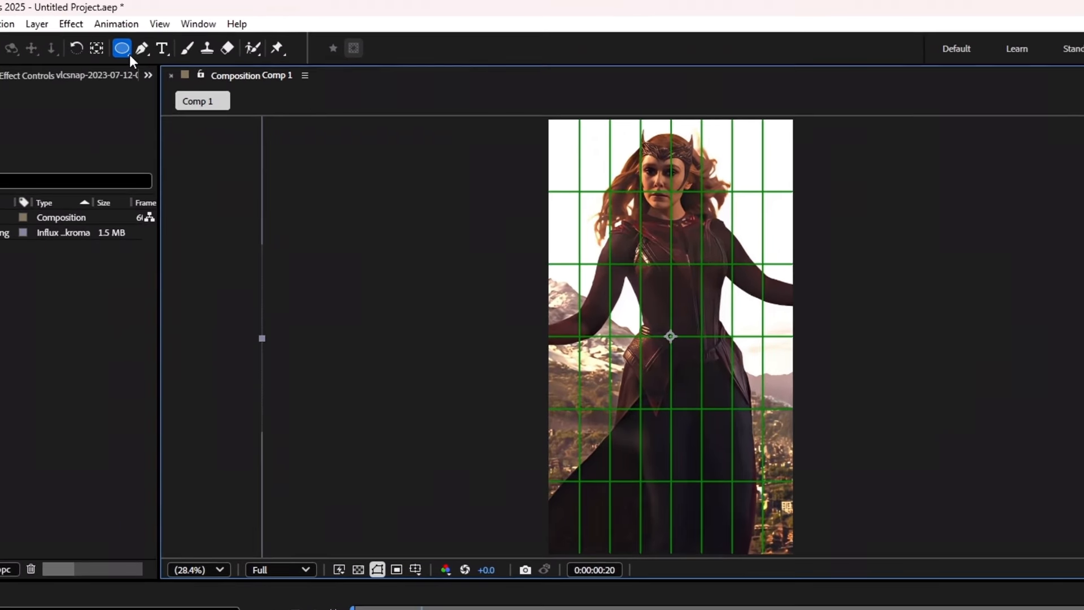
pyautogui.click(83, 41)
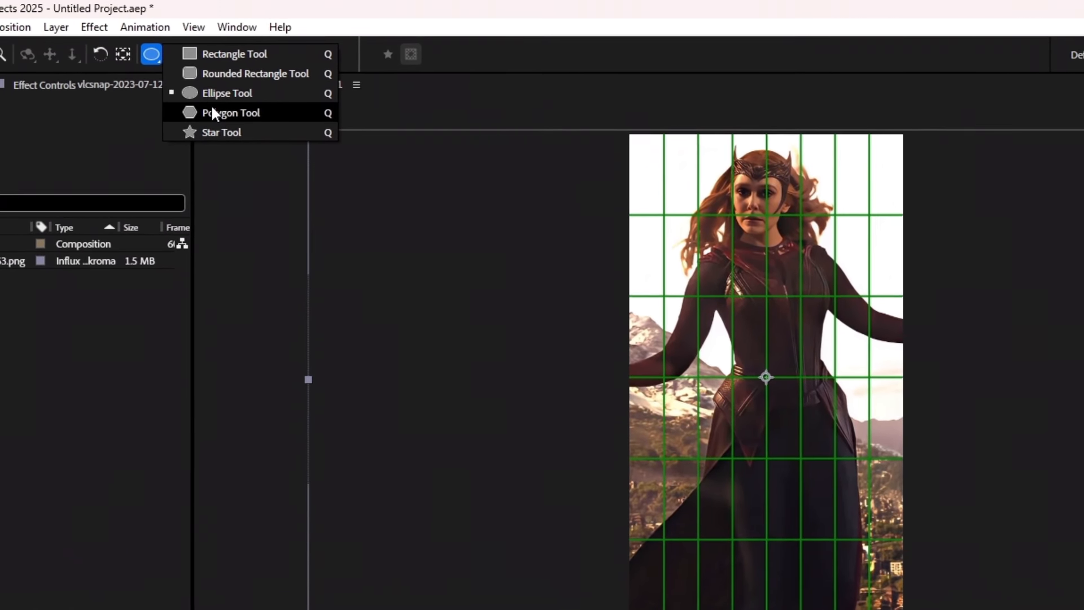
pyautogui.click(248, 114)
pyautogui.moveTo(667, 232); pyautogui.dragTo(724, 216)
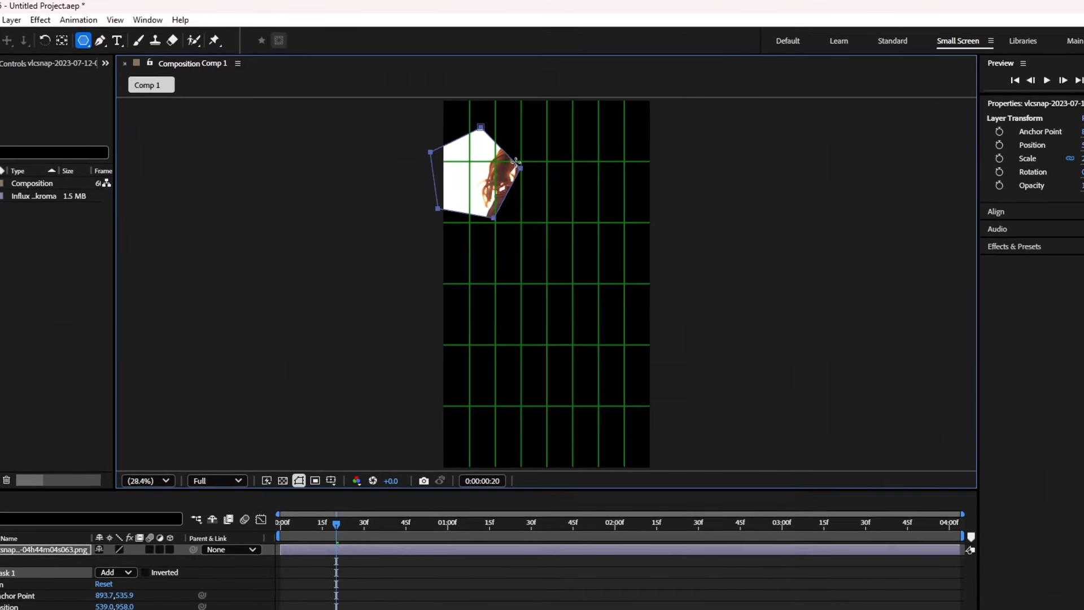
pyautogui.hotkey('ctrl', 'z')
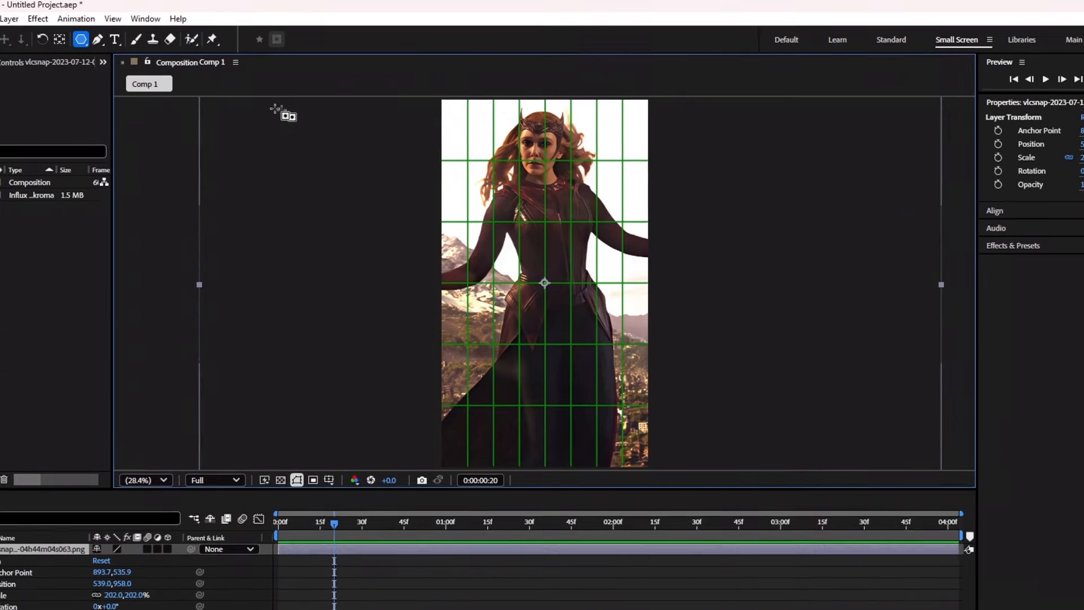
pyautogui.click(88, 43)
pyautogui.click(116, 94)
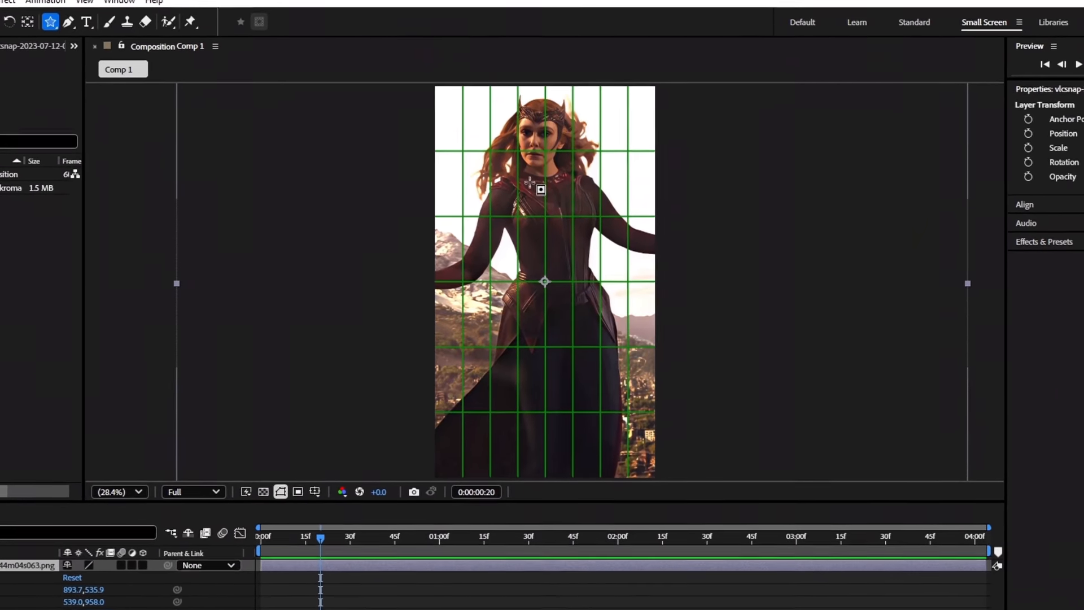
pyautogui.moveTo(524, 176); pyautogui.dragTo(550, 317)
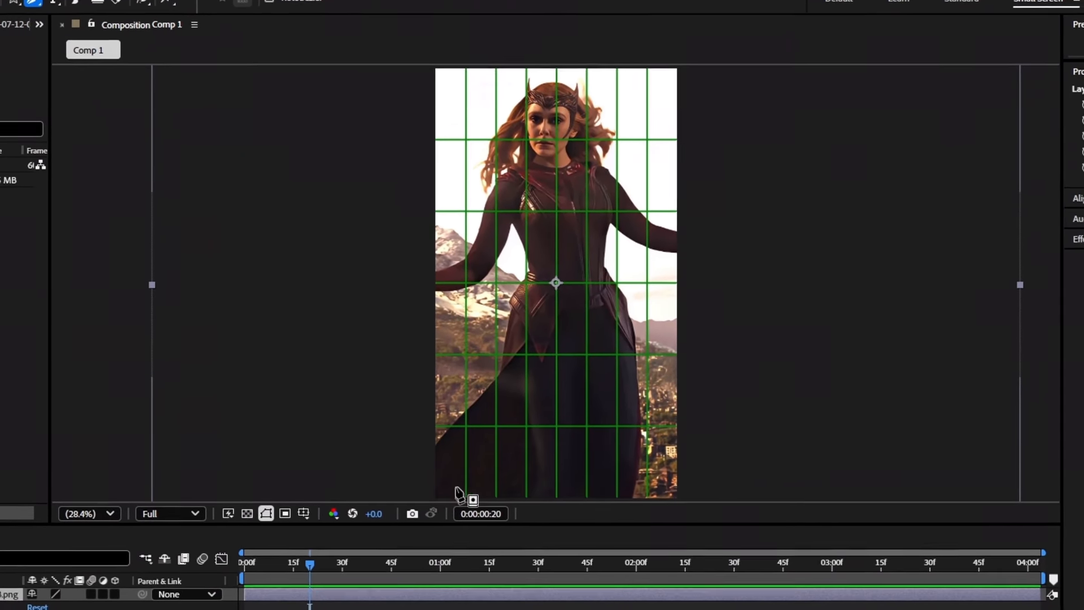
# Start the pen outline at the lower left and place points around her hair and head to her shoulder.
pyautogui.click(420, 495)
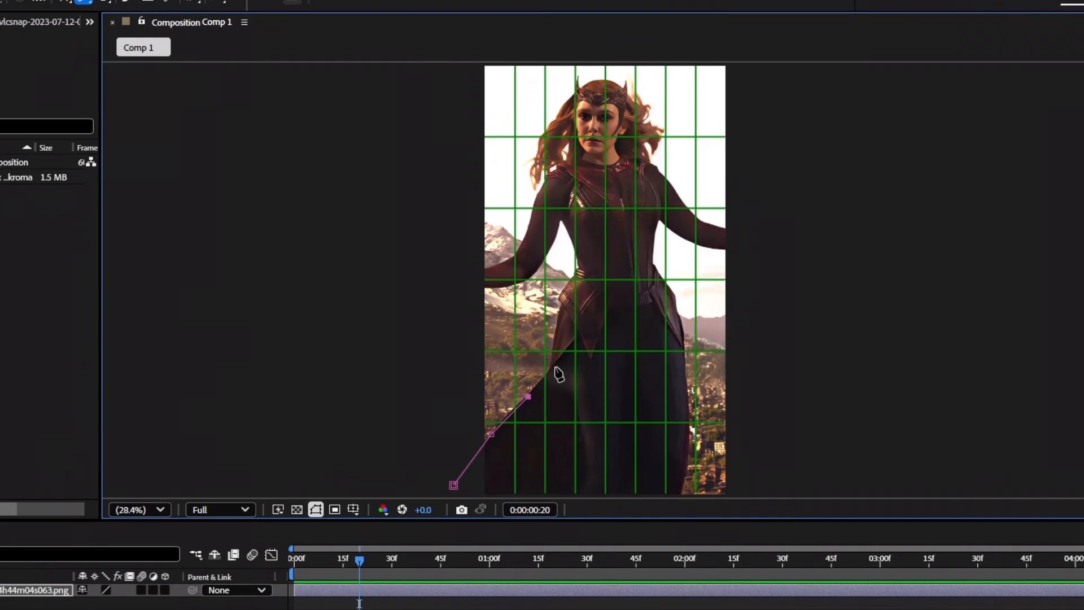
pyautogui.scroll(2, 559, 374)
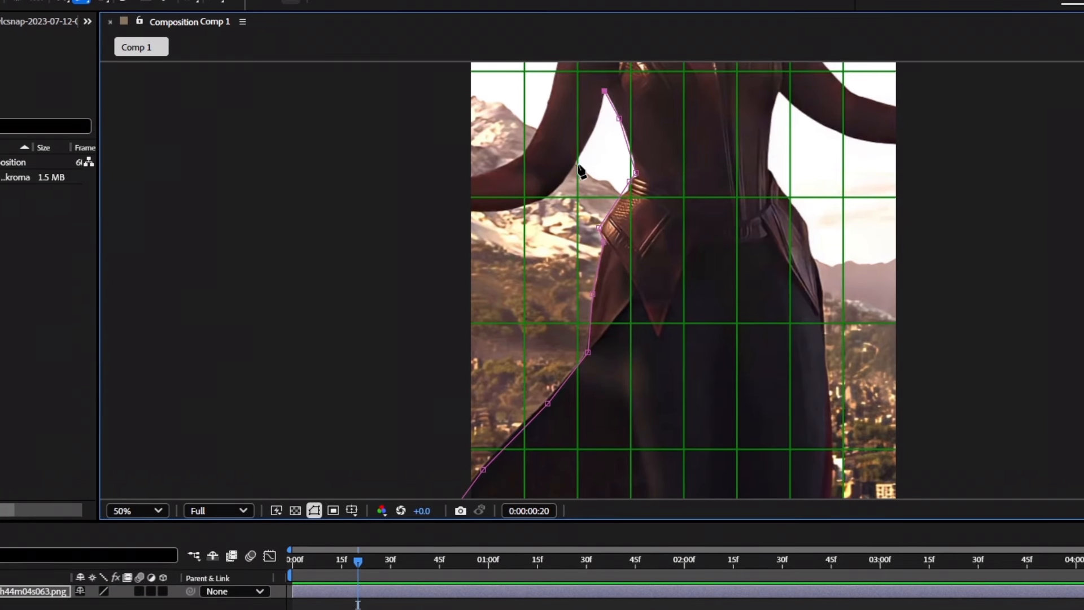
pyautogui.scroll(2, 555, 131)
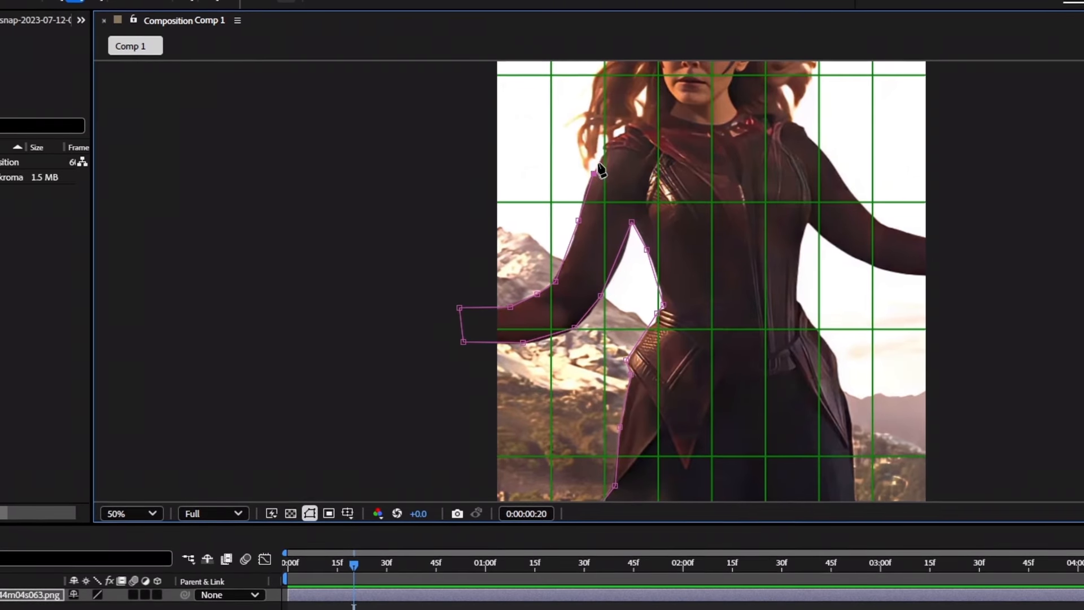
pyautogui.scroll(2, 547, 245)
pyautogui.click(731, 65)
pyautogui.click(819, 96)
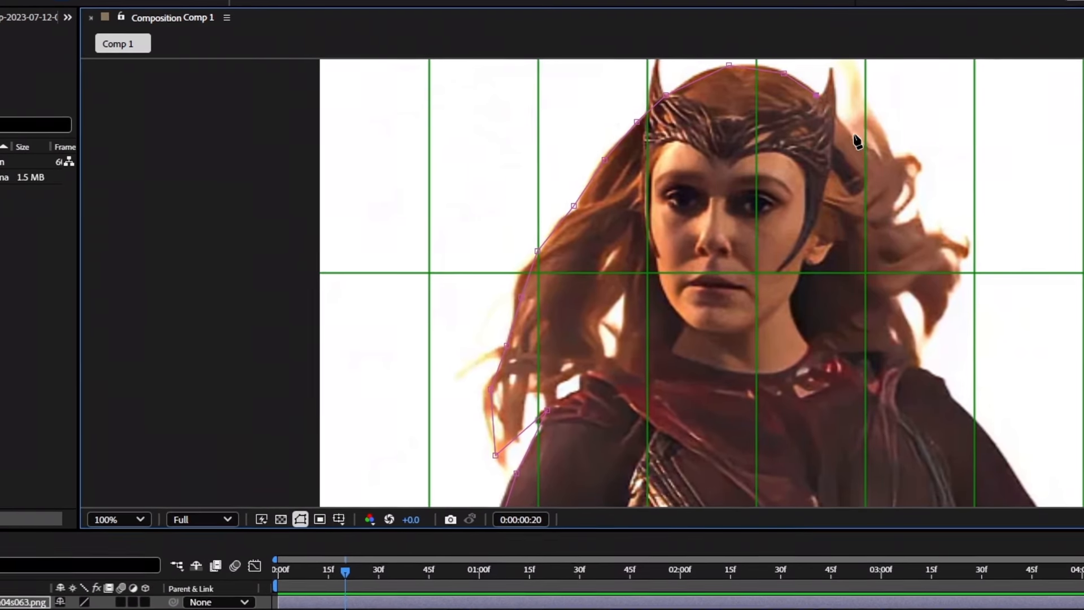
pyautogui.click(904, 165)
pyautogui.click(894, 225)
pyautogui.click(966, 249)
pyautogui.click(925, 336)
pyautogui.click(919, 367)
# Trace points along her arm, hand and waist, curve the waist point, and close the mask at the start.
pyautogui.scroll(-1, 859, 372)
pyautogui.scroll(1, 836, 379)
pyautogui.click(752, 342)
pyautogui.click(810, 432)
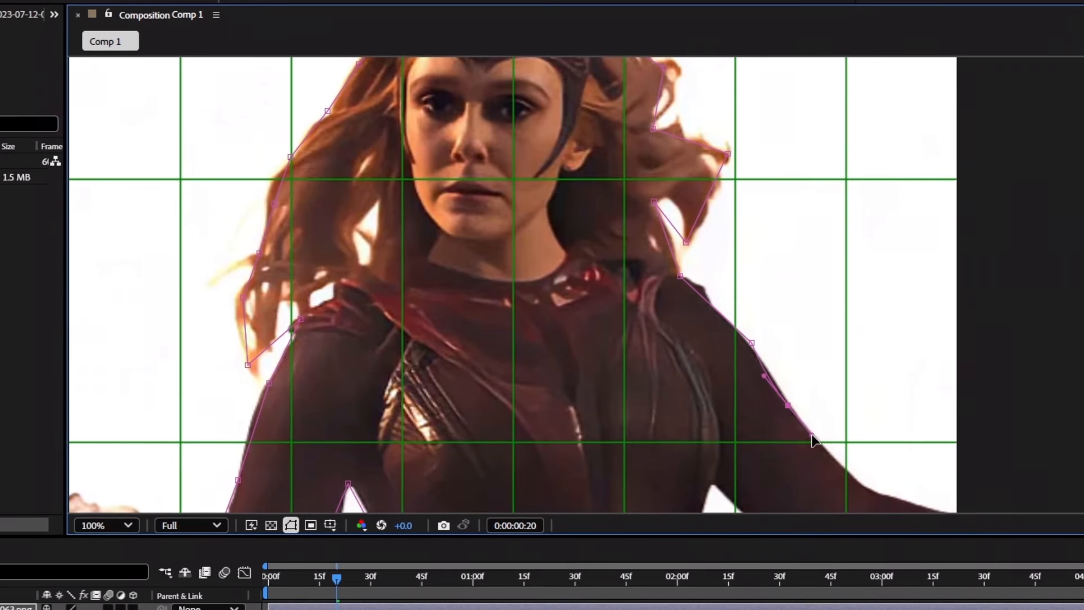
pyautogui.click(856, 479)
pyautogui.click(919, 501)
pyautogui.click(763, 377)
pyautogui.click(780, 452)
pyautogui.click(630, 426)
pyautogui.hotkey('ctrl', 'z')
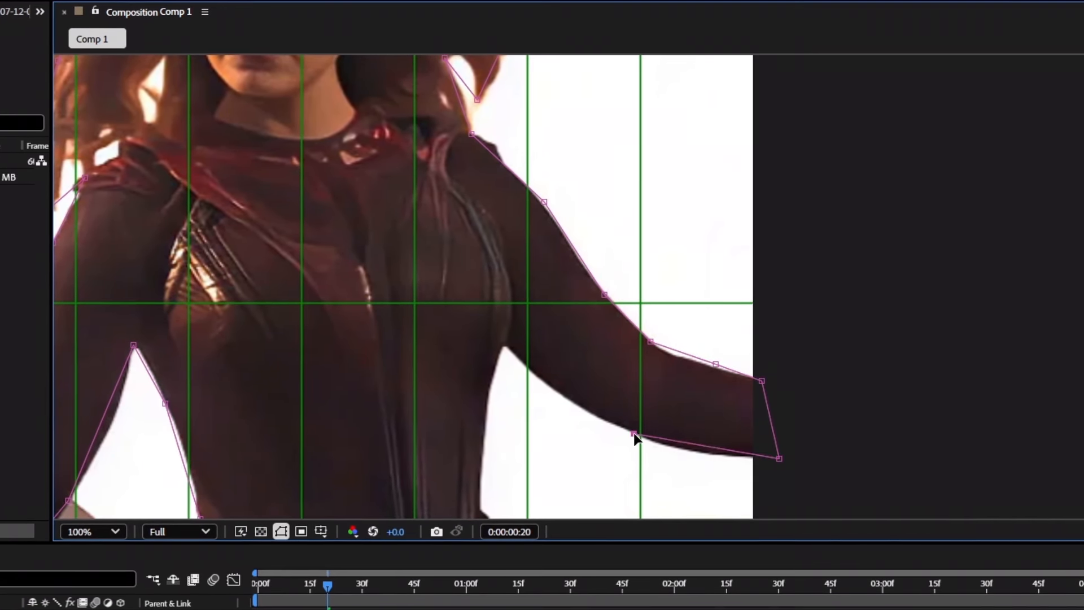
pyautogui.moveTo(634, 432); pyautogui.dragTo(572, 407)
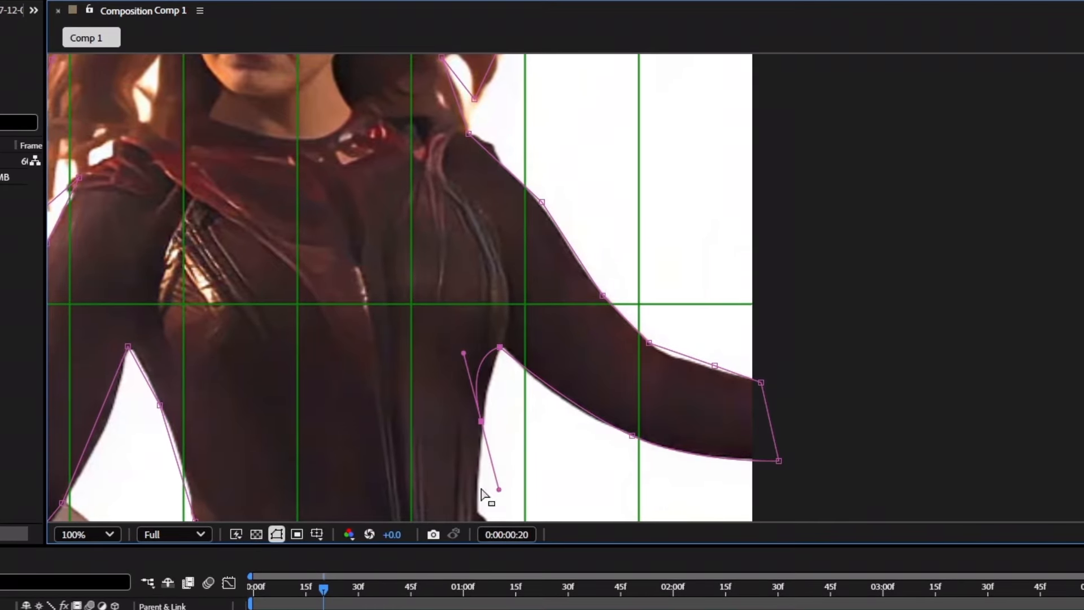
pyautogui.scroll(-1, 482, 432)
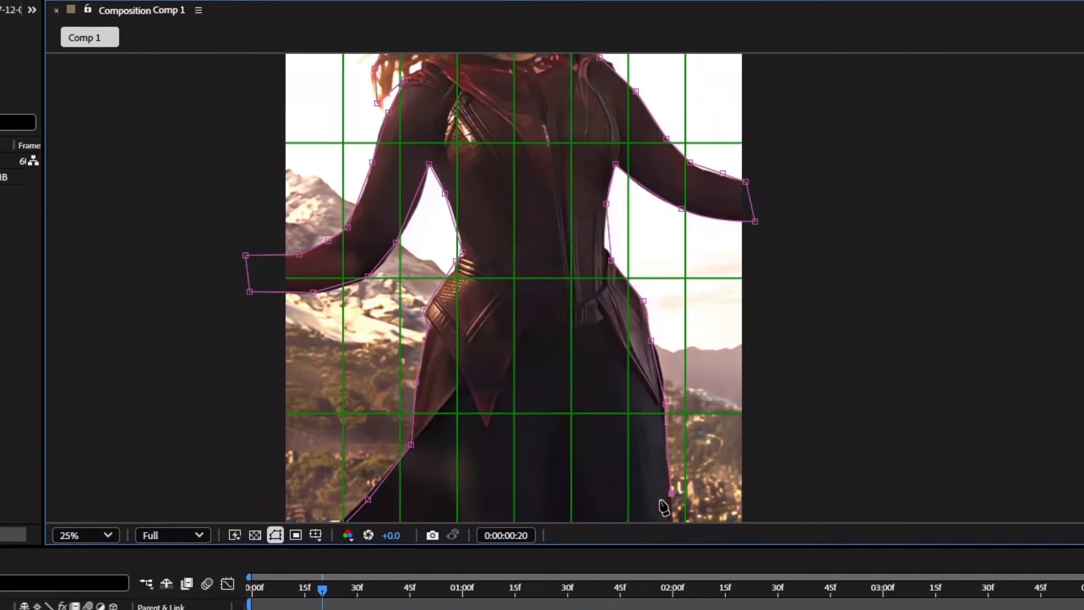
pyautogui.scroll(4, 418, 510)
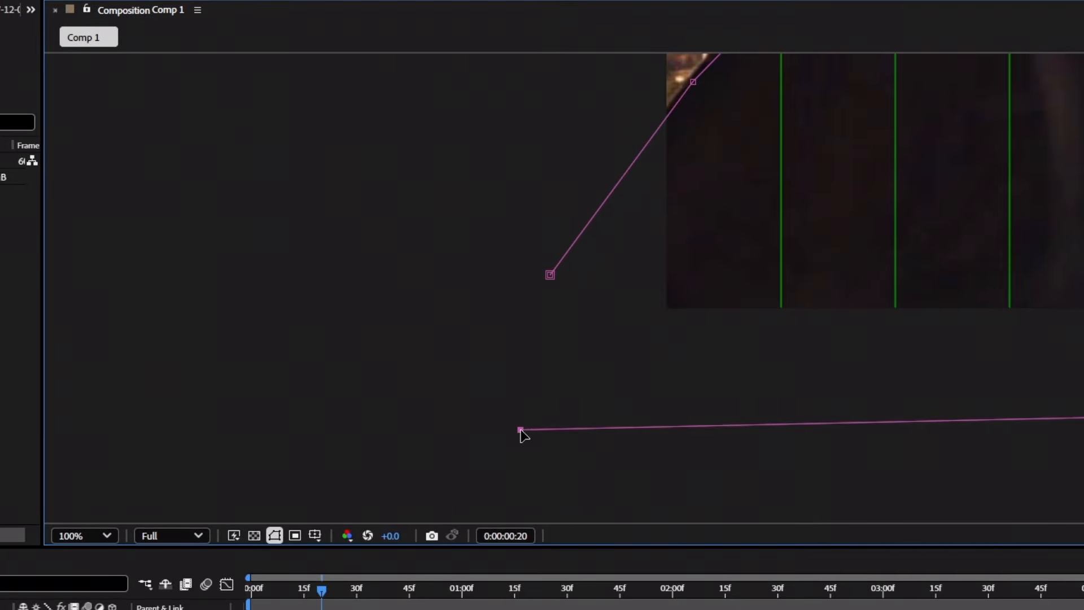
pyautogui.click(549, 275)
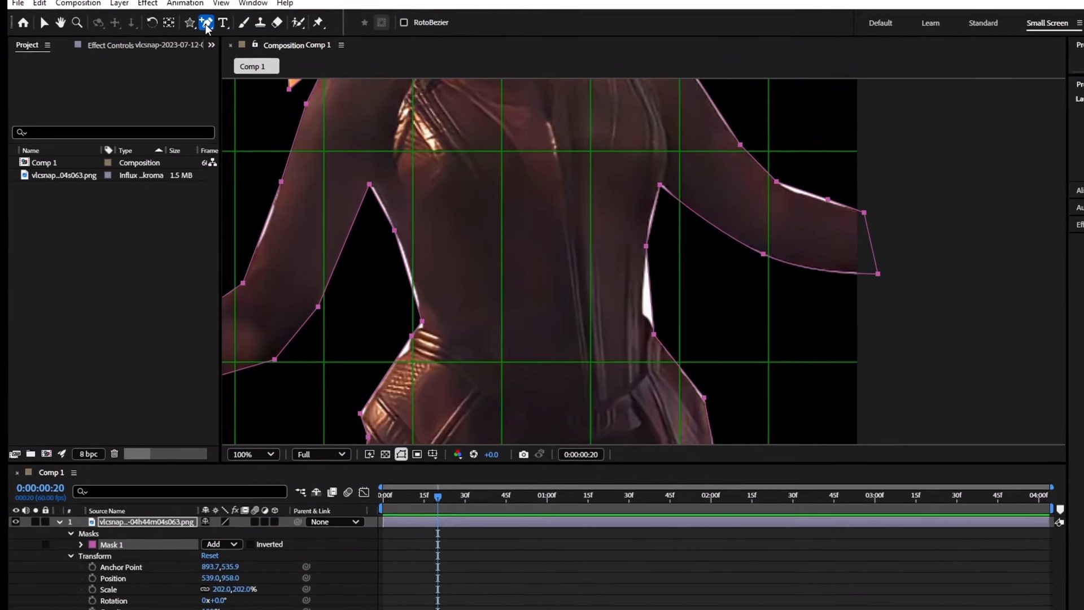
# Add an extra vertex to Mask 1 on the right side of her waist with the Add Vertex Tool.
pyautogui.click(206, 26)
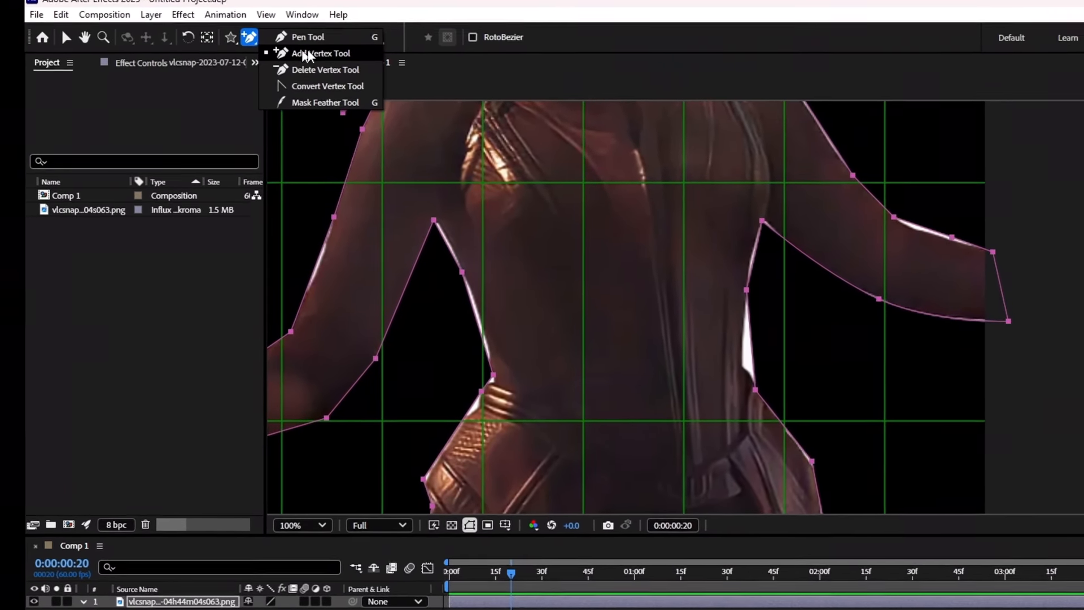
pyautogui.click(267, 37)
pyautogui.click(788, 359)
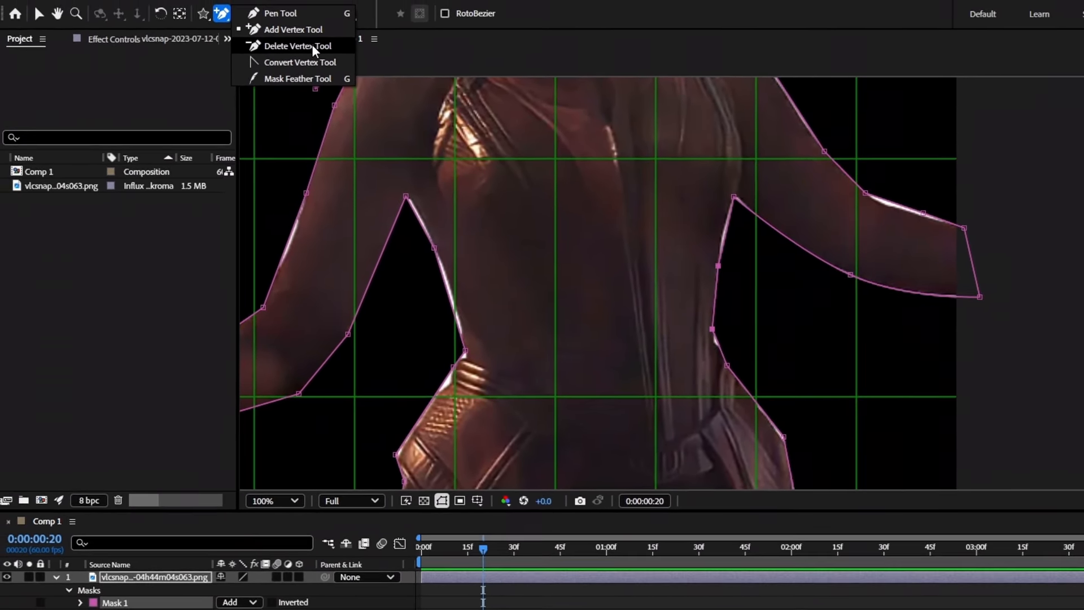
pyautogui.click(314, 51)
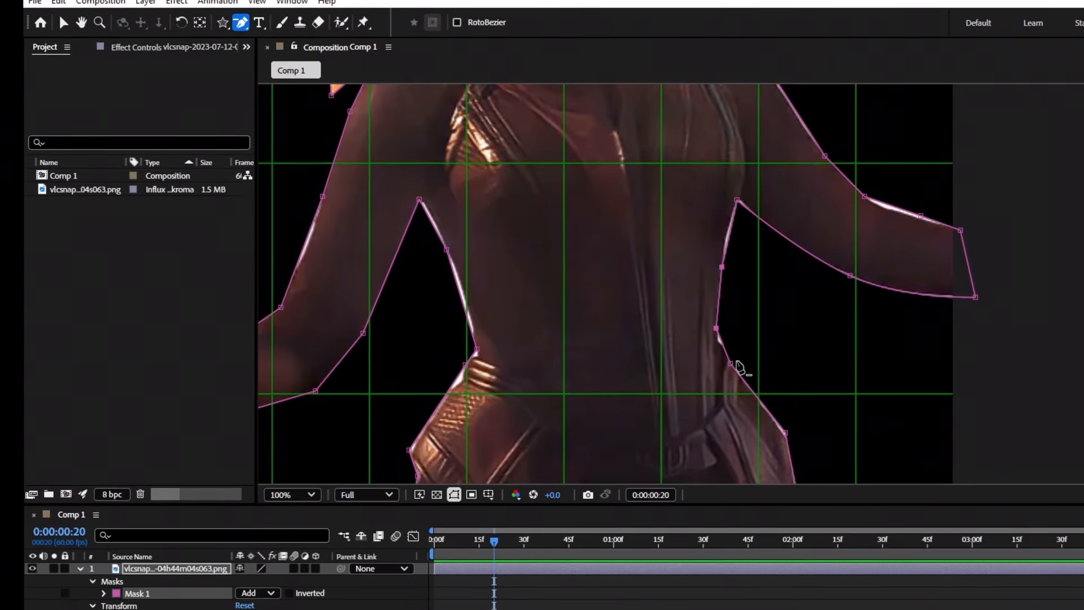
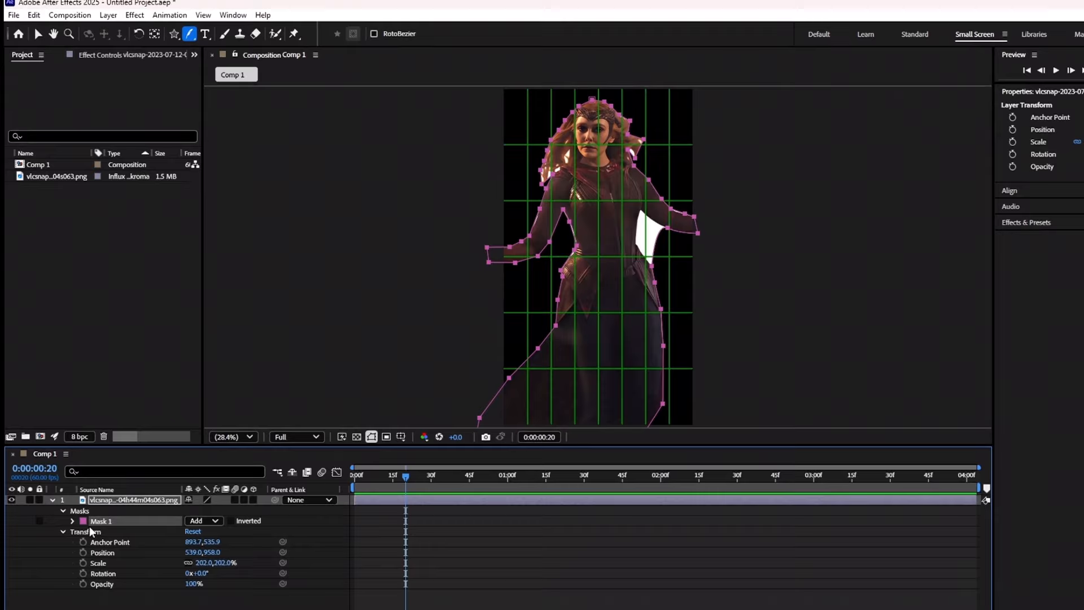
# Delete Mask 1 so the full image, scaled to 202%, shows again.
pyautogui.press('Delete')
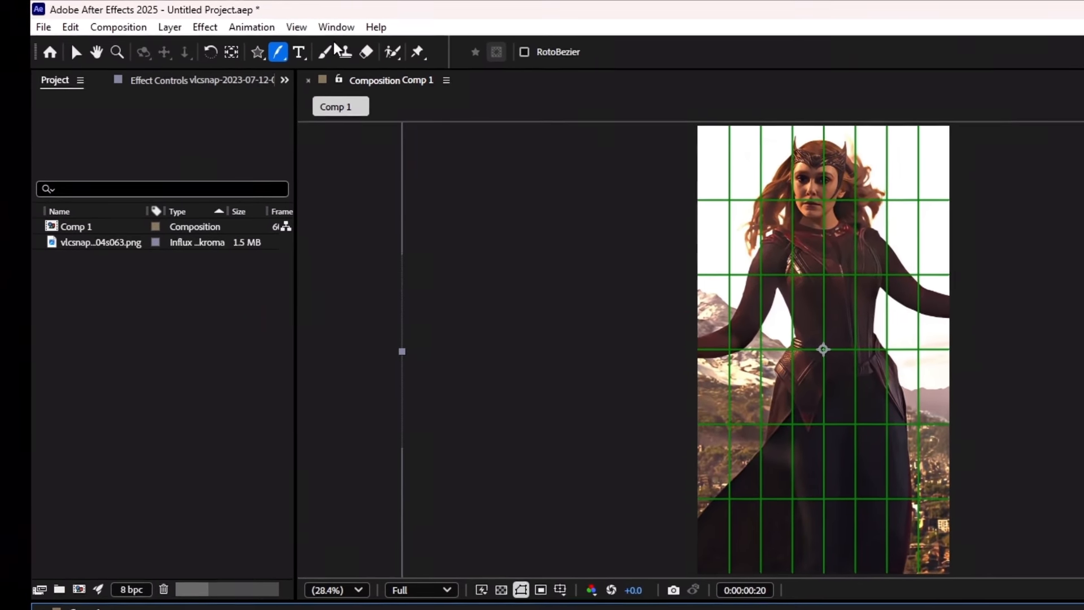
pyautogui.hotkey('ctrl', 't')
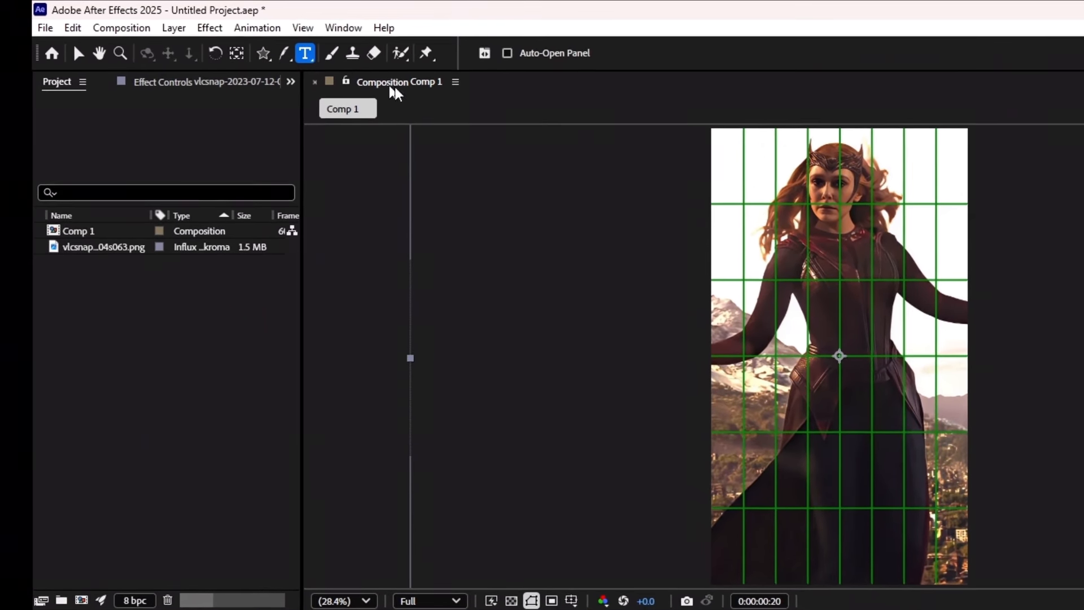
# Add a paragraph text layer reading 'For ExMPLE' across the figure's chest.
pyautogui.moveTo(727, 254); pyautogui.dragTo(954, 407)
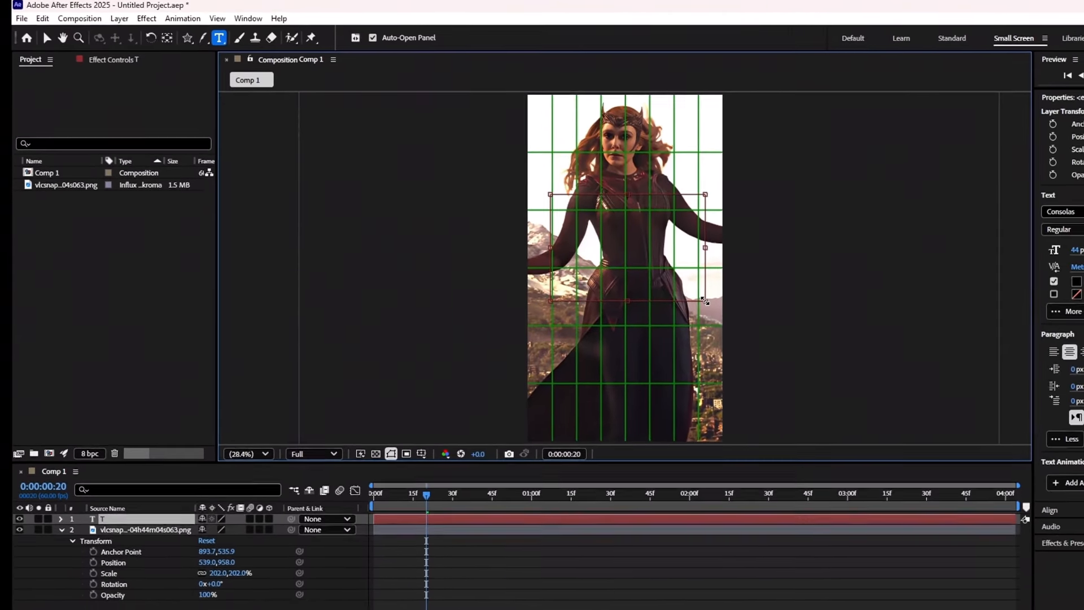
pyautogui.write('For')
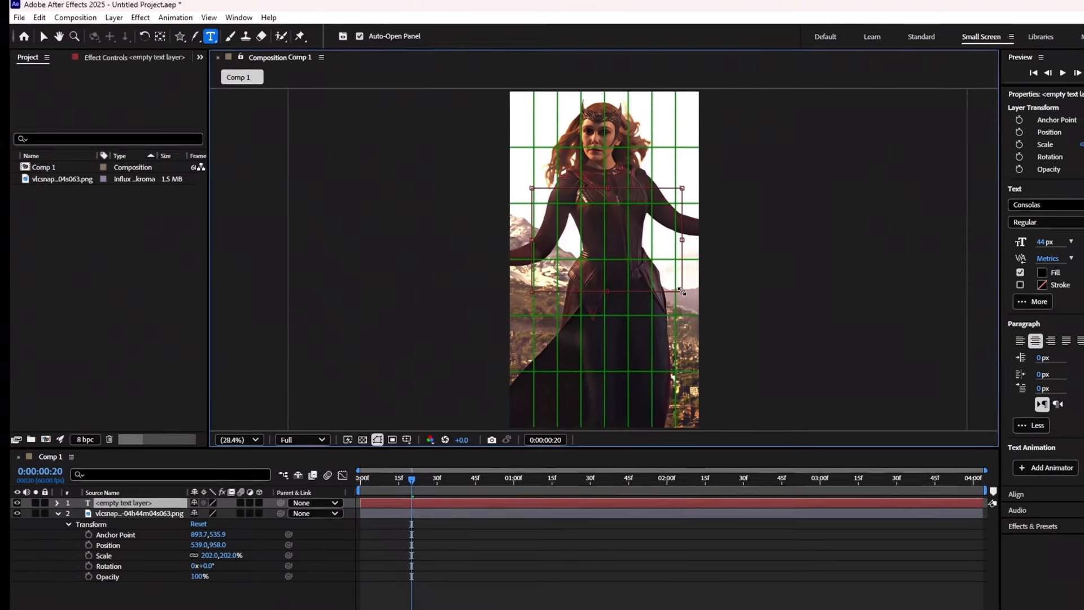
pyautogui.write(' ExMPLE')
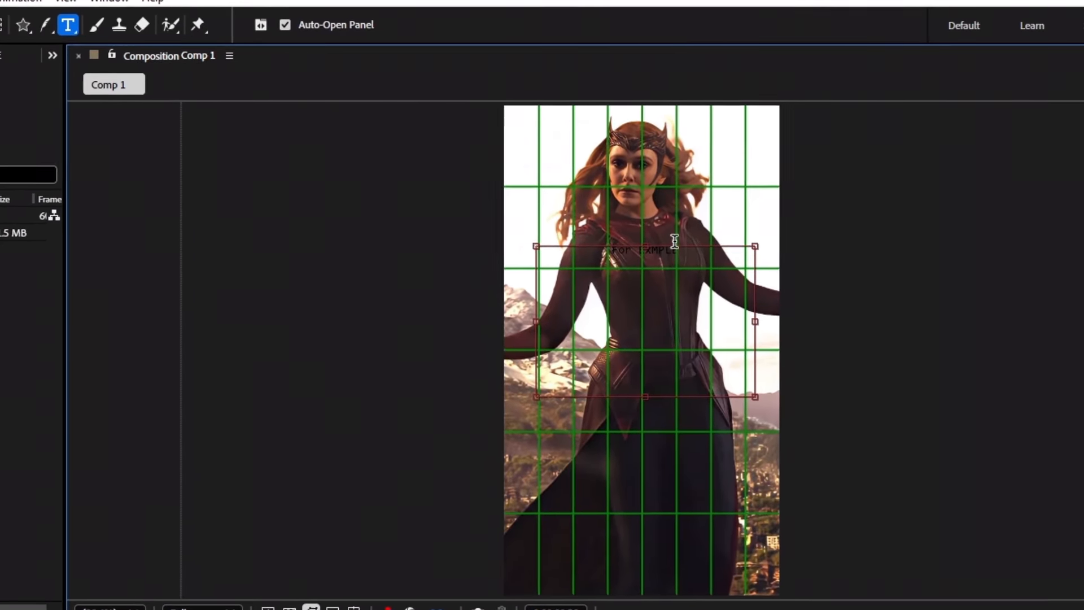
pyautogui.scroll(4, 675, 242)
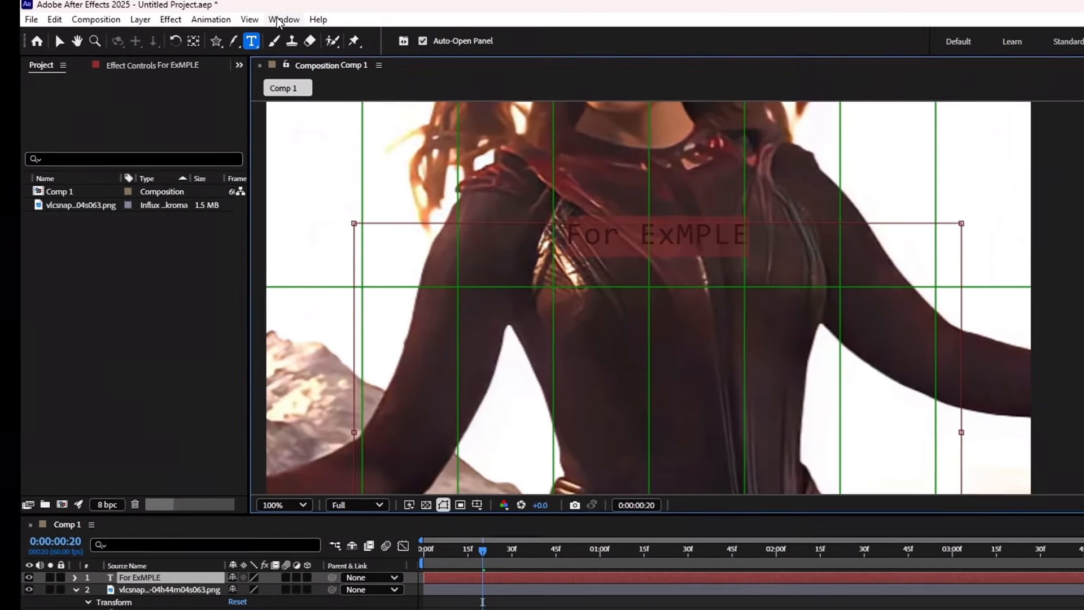
pyautogui.click(278, 20)
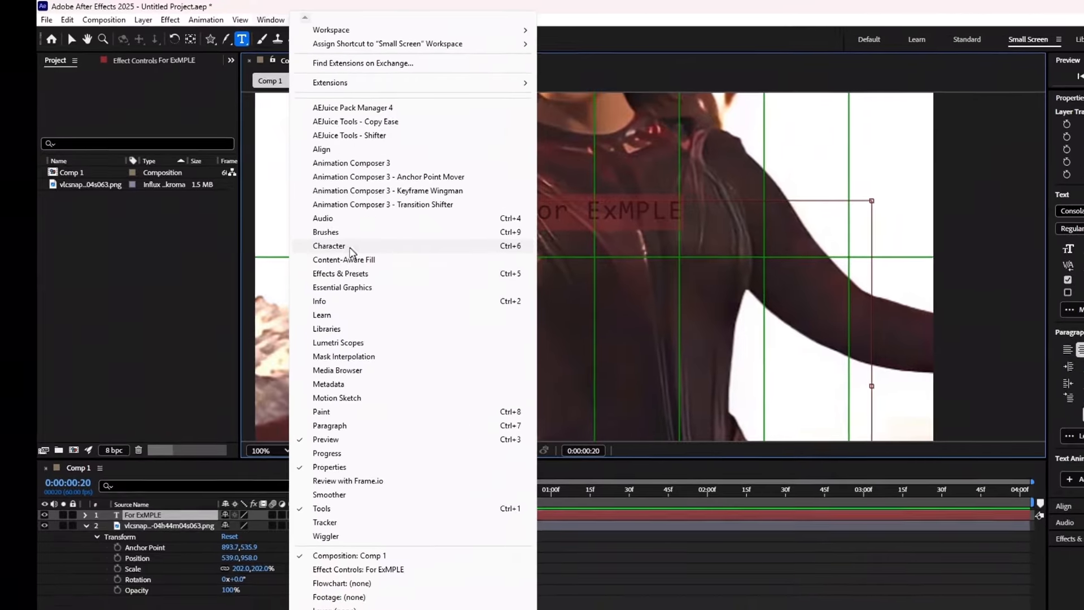
# Make the text white (FFFFFF), 86 px and all caps in the Character panel.
pyautogui.click(328, 242)
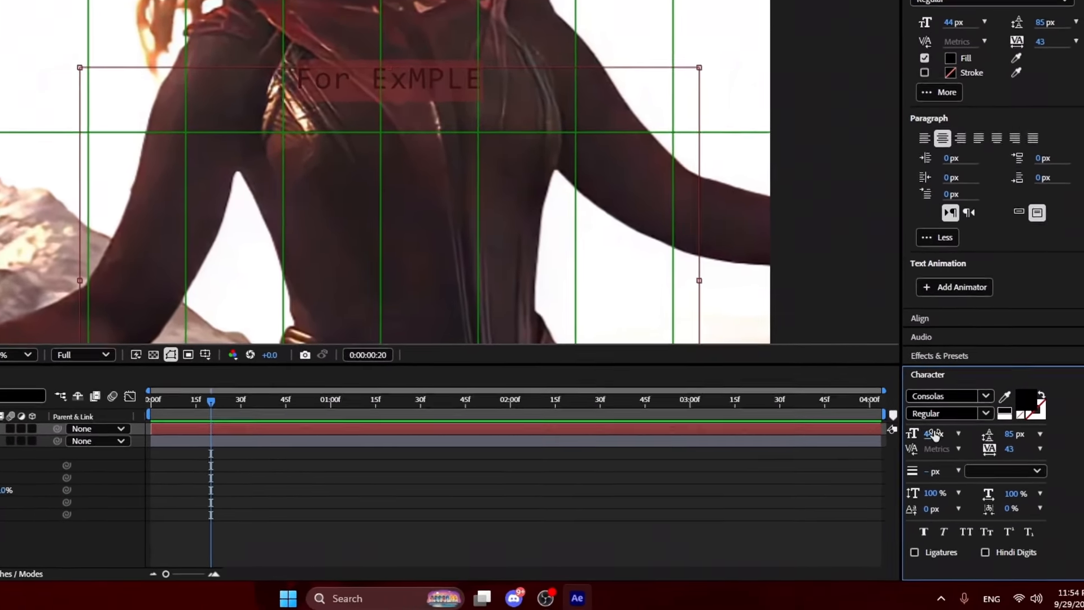
pyautogui.moveTo(935, 433); pyautogui.dragTo(1003, 411)
pyautogui.click(1080, 442)
pyautogui.moveTo(359, 178); pyautogui.dragTo(244, 118)
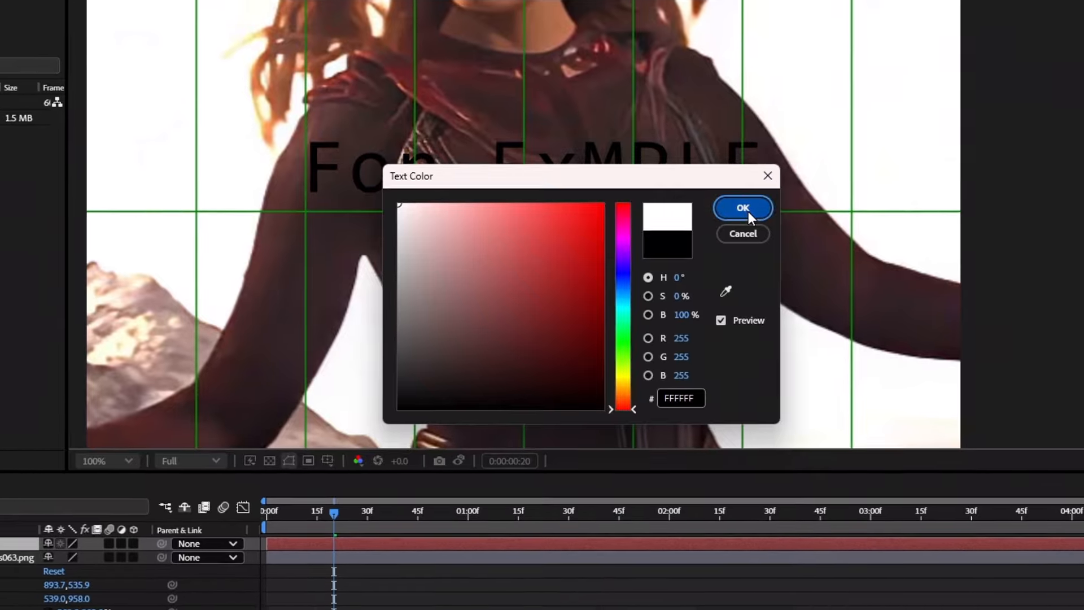
pyautogui.click(763, 197)
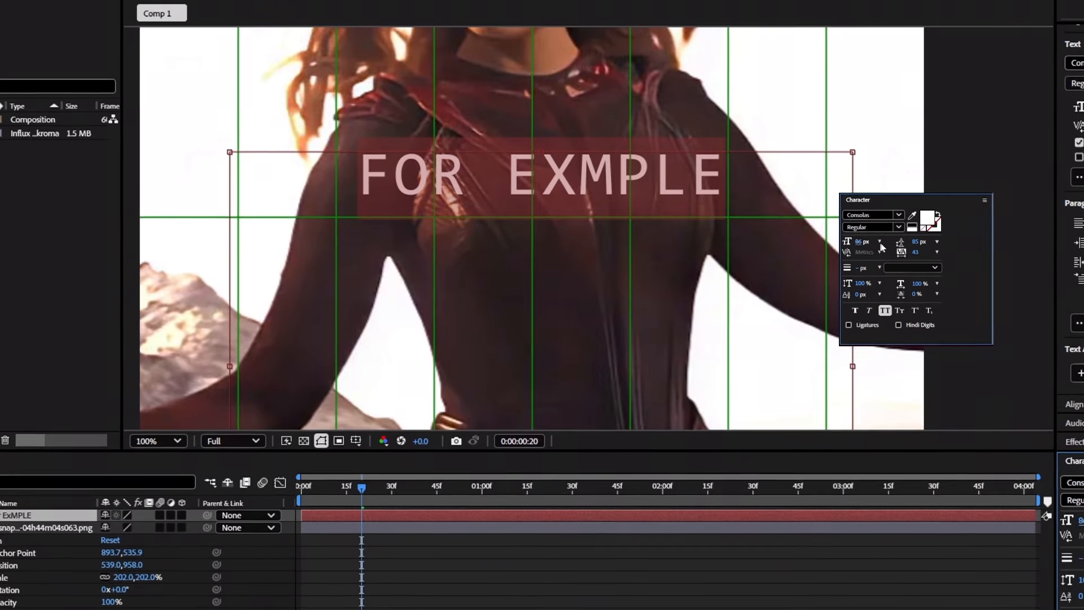
# Set letter tracking to 221, lower the baseline, and add a second line 'TEXT UNDER'.
pyautogui.moveTo(919, 254); pyautogui.dragTo(1033, 598)
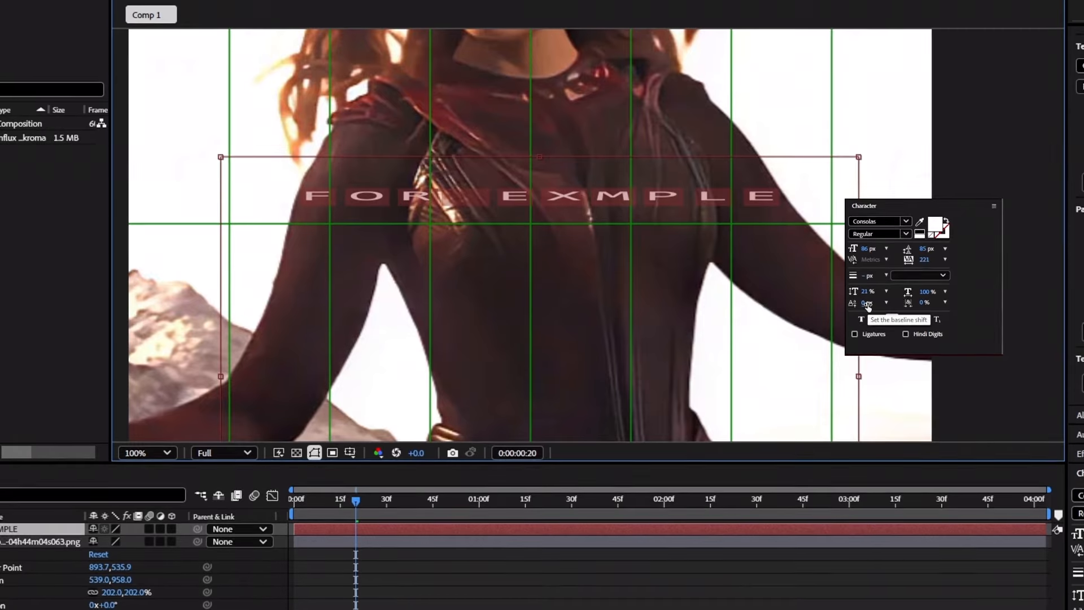
pyautogui.hotkey('ctrl', 'z')
pyautogui.moveTo(867, 306)
pyautogui.mouseDown()
pyautogui.moveTo(923, 307)
pyautogui.moveTo(856, 307)
pyautogui.mouseUp()
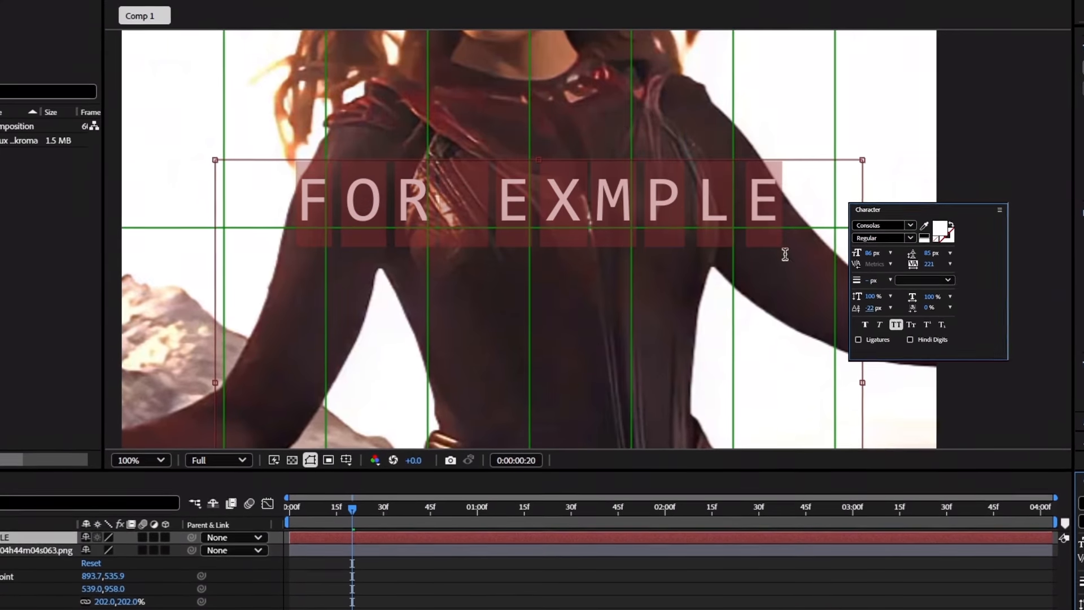
pyautogui.click(784, 203)
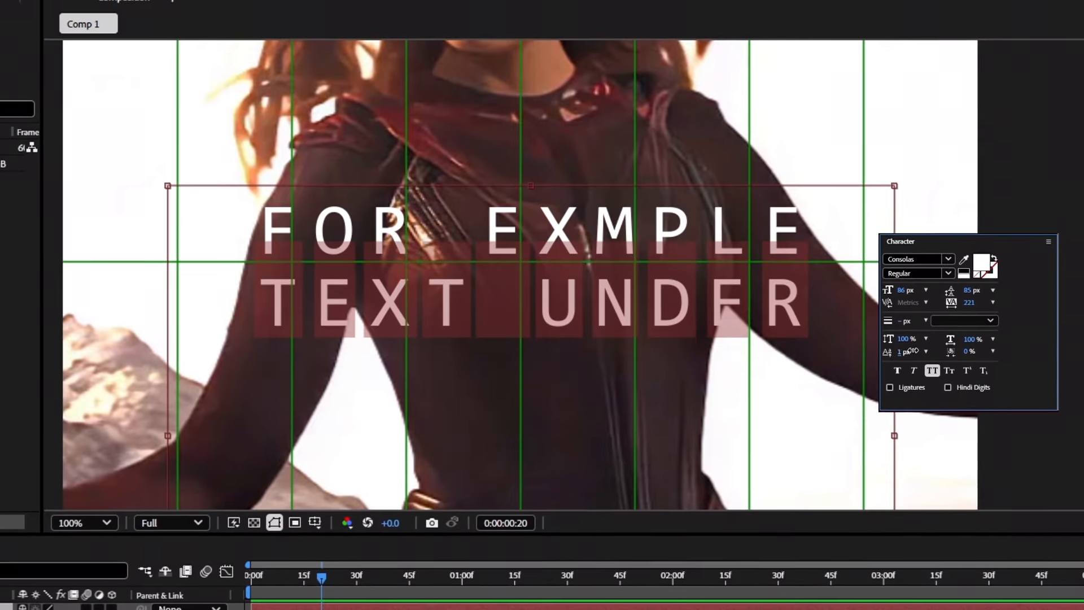
pyautogui.moveTo(908, 353); pyautogui.dragTo(912, 360)
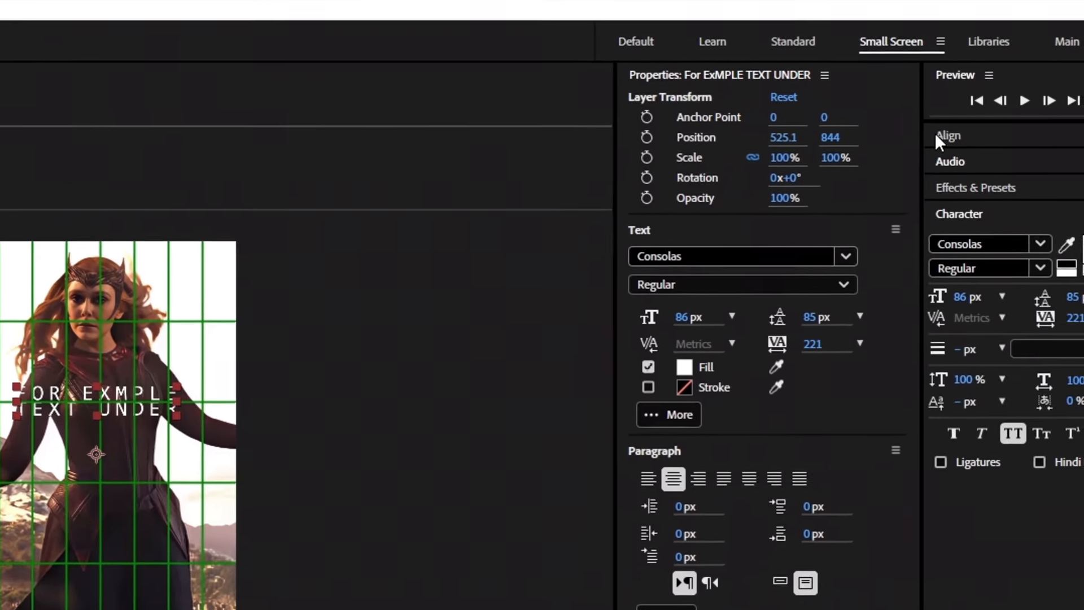
# Centre the text horizontally and vertically in the composition.
pyautogui.click(938, 136)
pyautogui.click(867, 232)
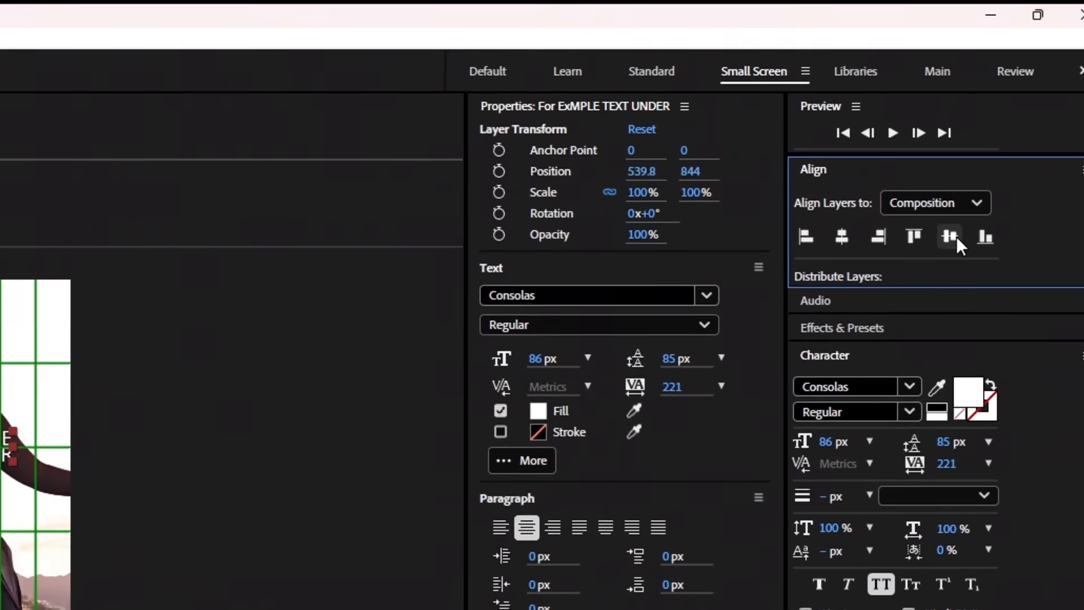
pyautogui.click(972, 232)
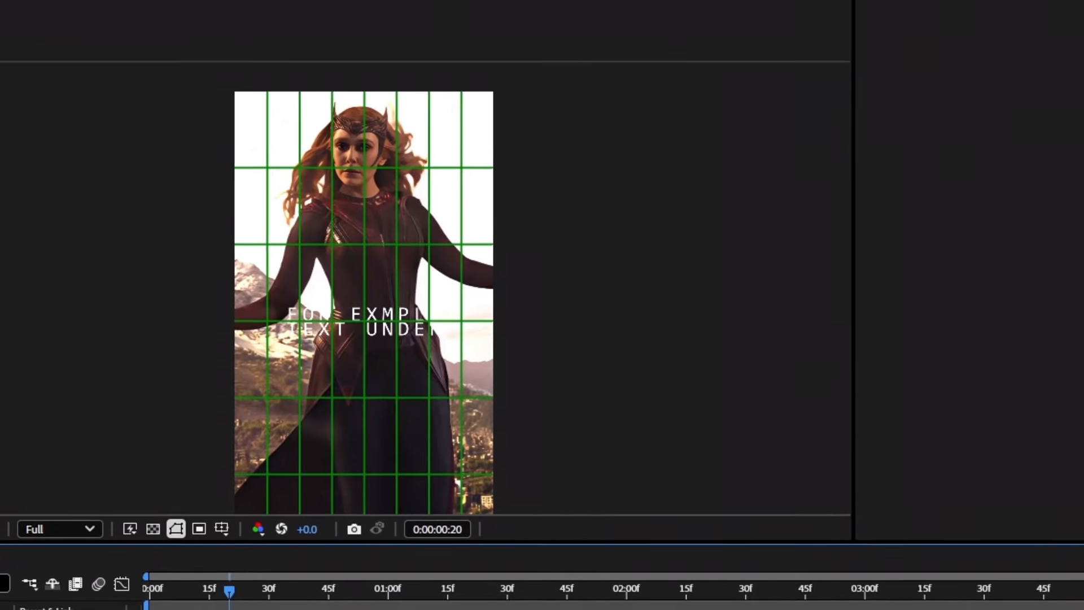
# Switch from the proportional to the regular grid, show rulers, then hide the grid.
pyautogui.click(222, 528)
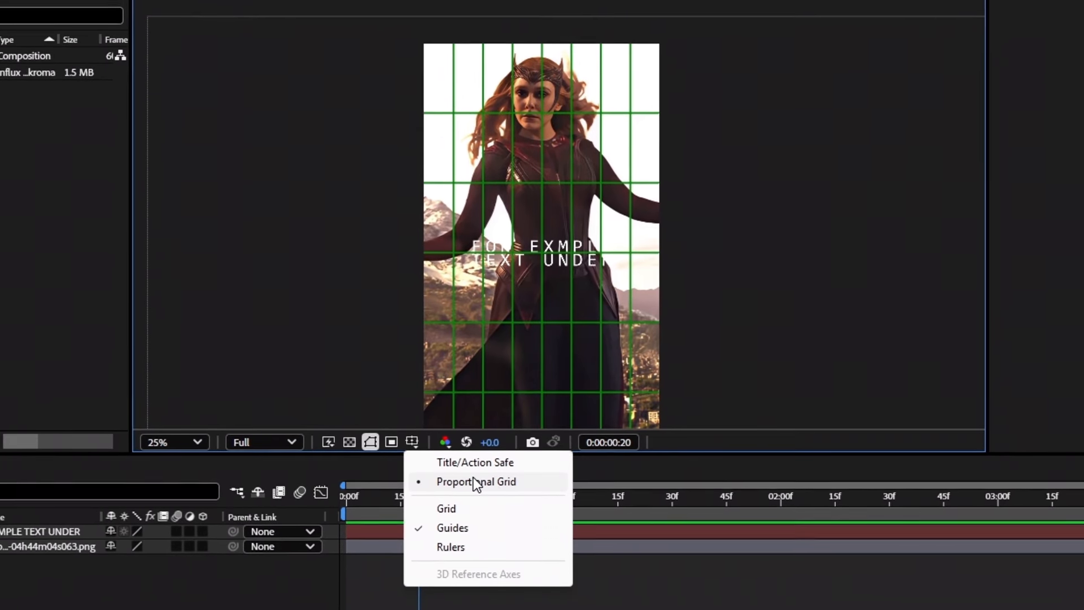
pyautogui.click(474, 483)
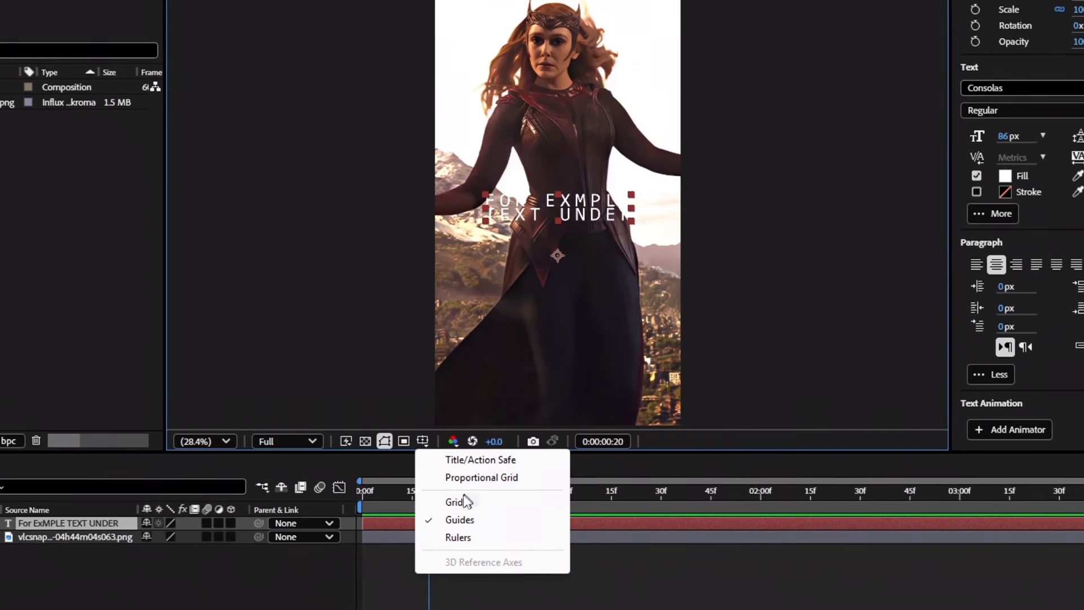
pyautogui.click(461, 501)
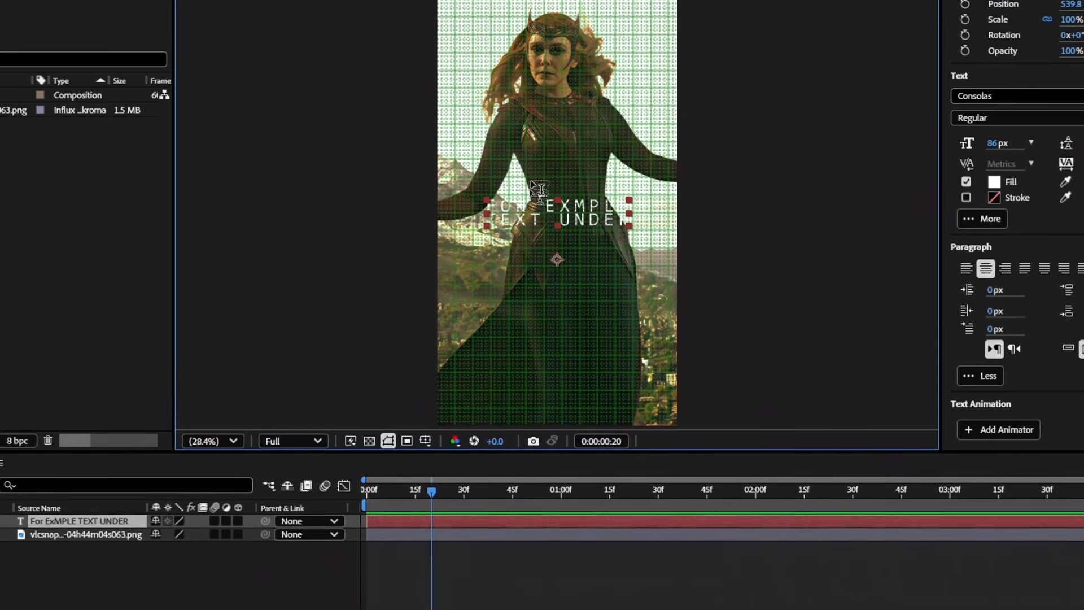
pyautogui.click(423, 441)
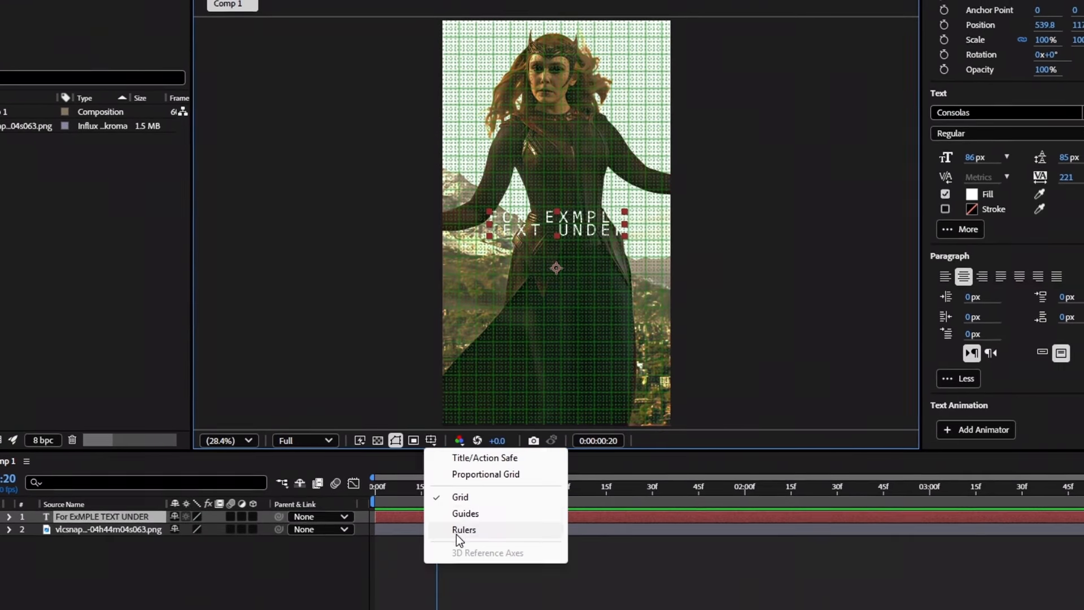
pyautogui.click(457, 533)
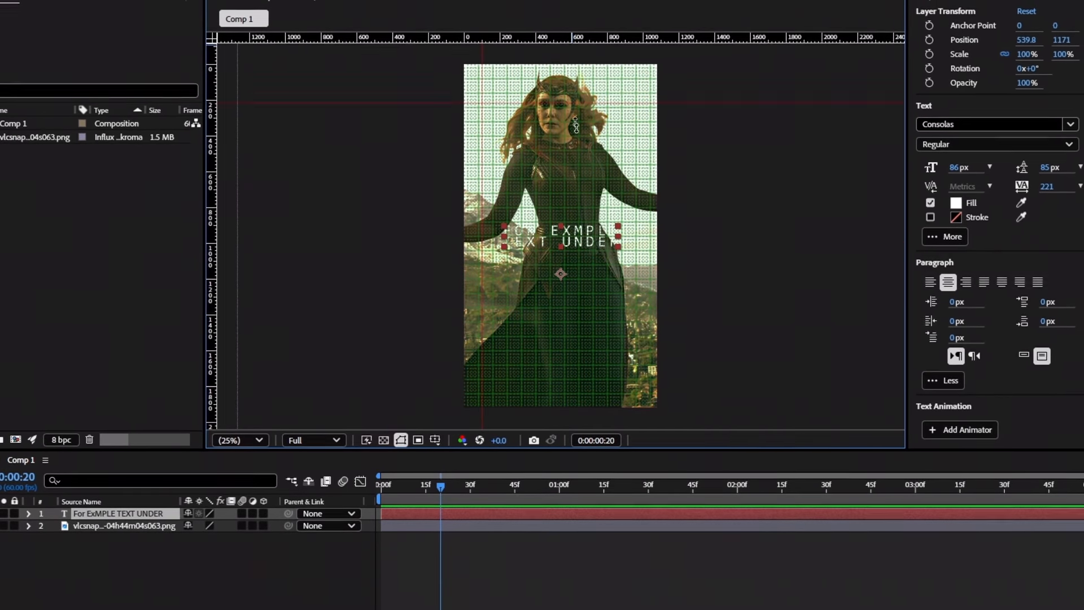
pyautogui.click(455, 61)
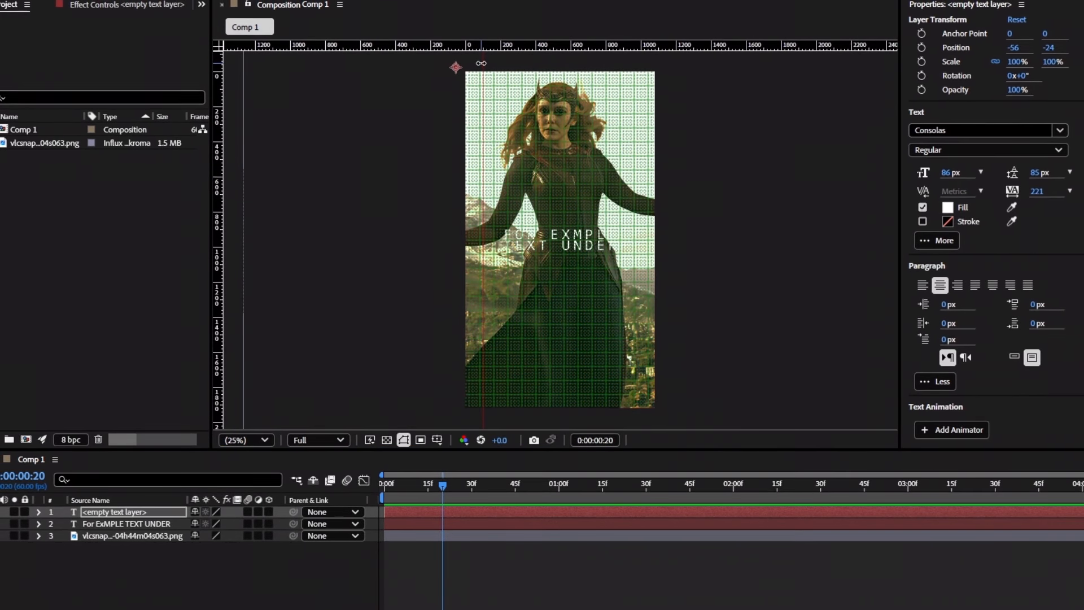
pyautogui.hotkey('ctrl', 'z')
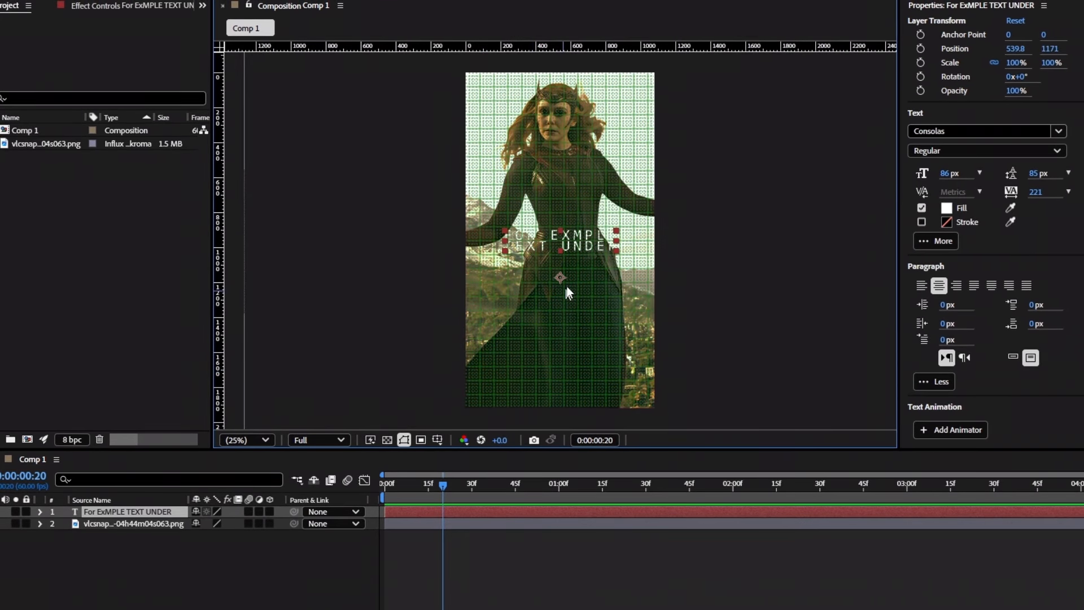
pyautogui.click(436, 441)
pyautogui.click(477, 495)
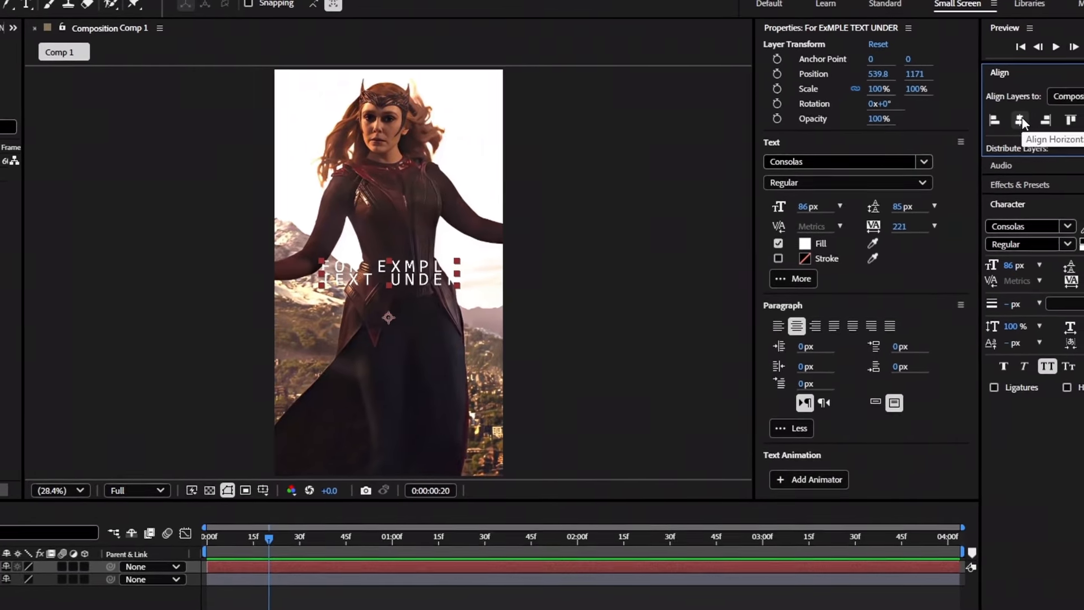
# Align the text to the composition's right, top, vertical centre and bottom.
pyautogui.click(1046, 120)
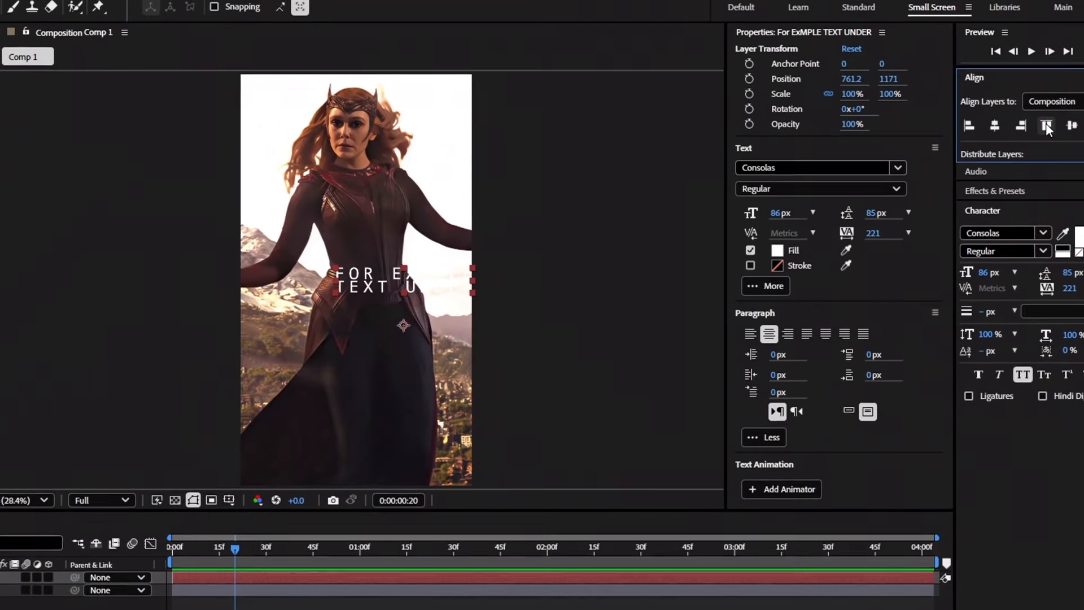
pyautogui.click(1046, 125)
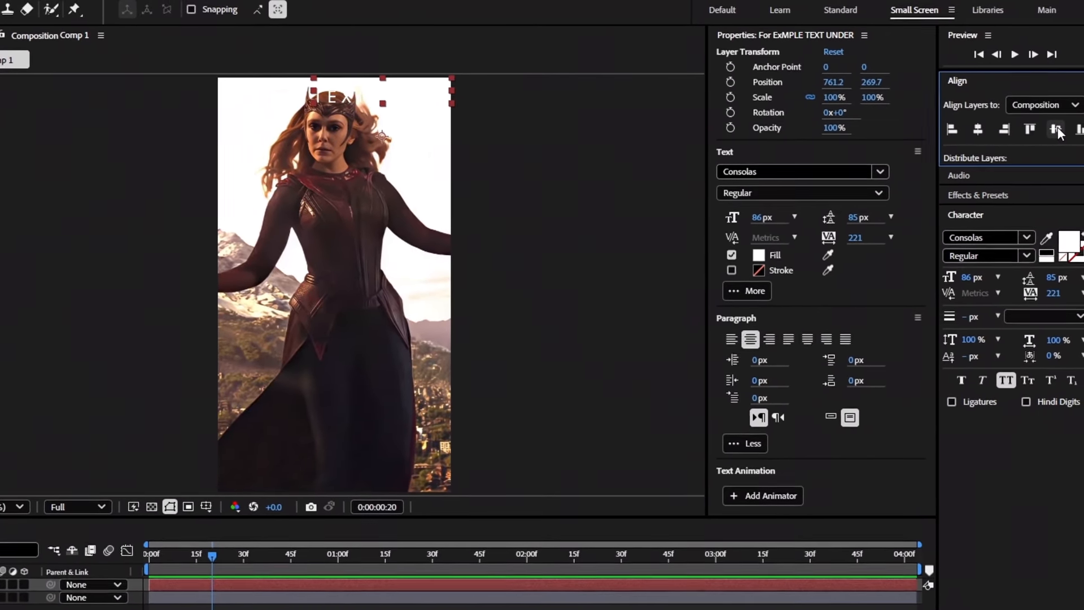
pyautogui.click(1058, 131)
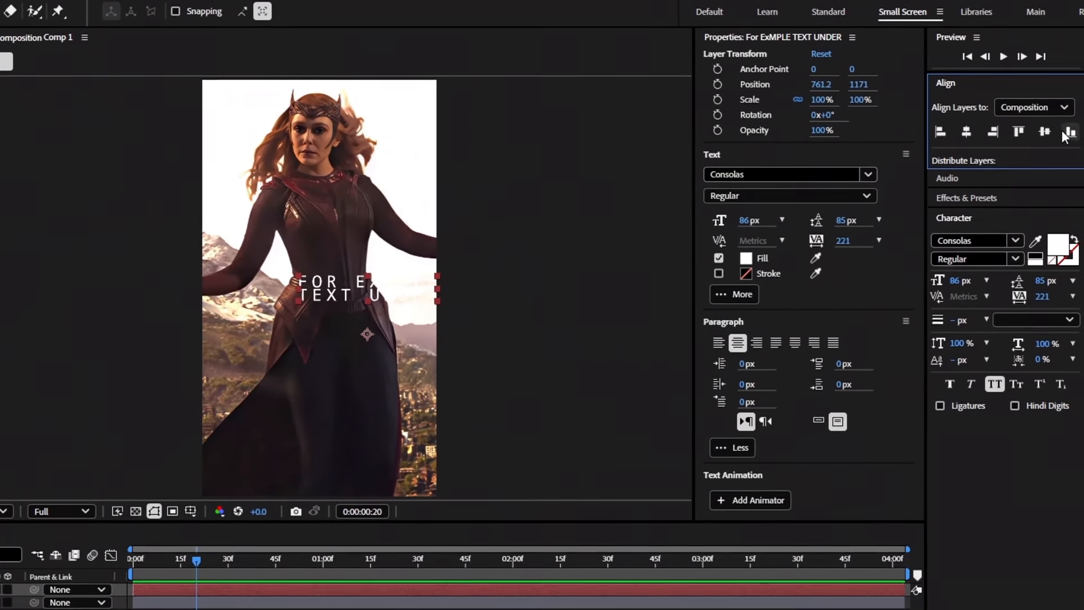
pyautogui.click(1067, 136)
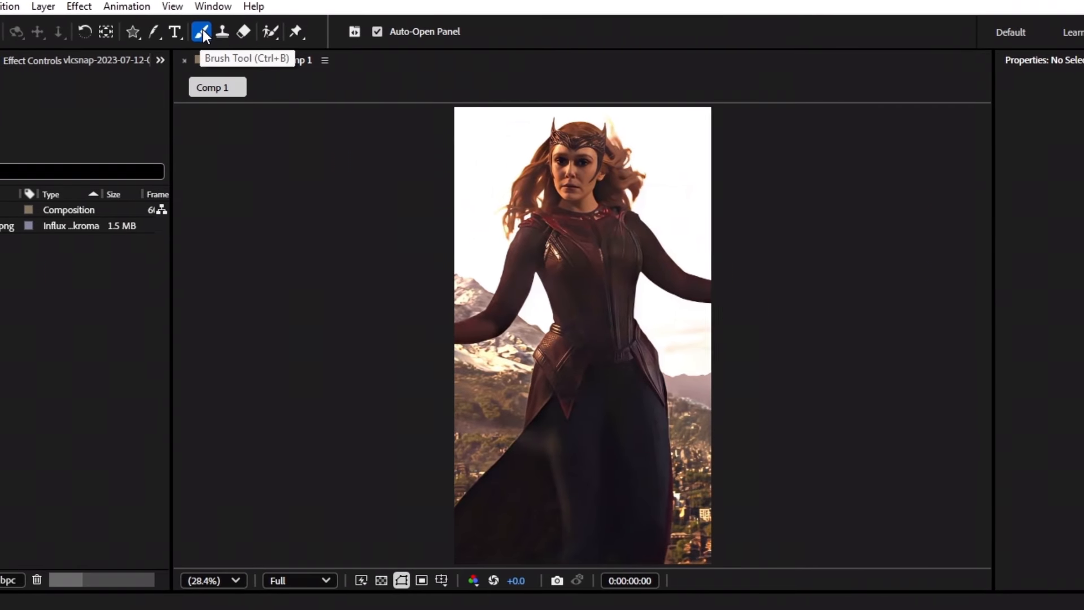
# Paint a white brush stroke along the dress edge on the first frame.
pyautogui.click(197, 31)
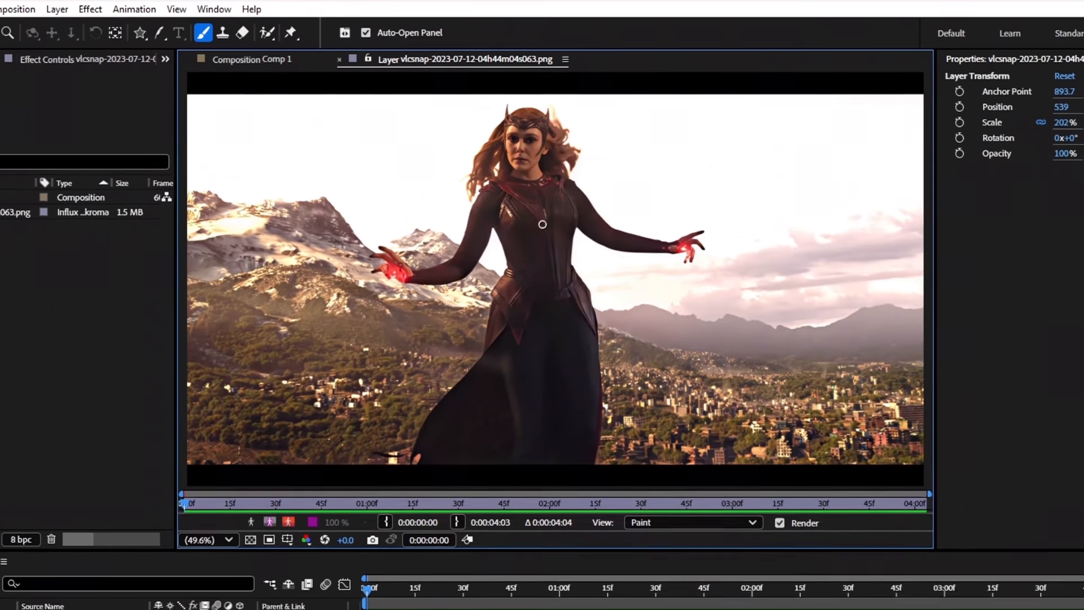
pyautogui.moveTo(533, 225)
pyautogui.mouseDown()
pyautogui.moveTo(518, 303)
pyautogui.moveTo(584, 413)
pyautogui.moveTo(463, 160)
pyautogui.mouseUp()
pyautogui.moveTo(434, 228); pyautogui.dragTo(418, 391)
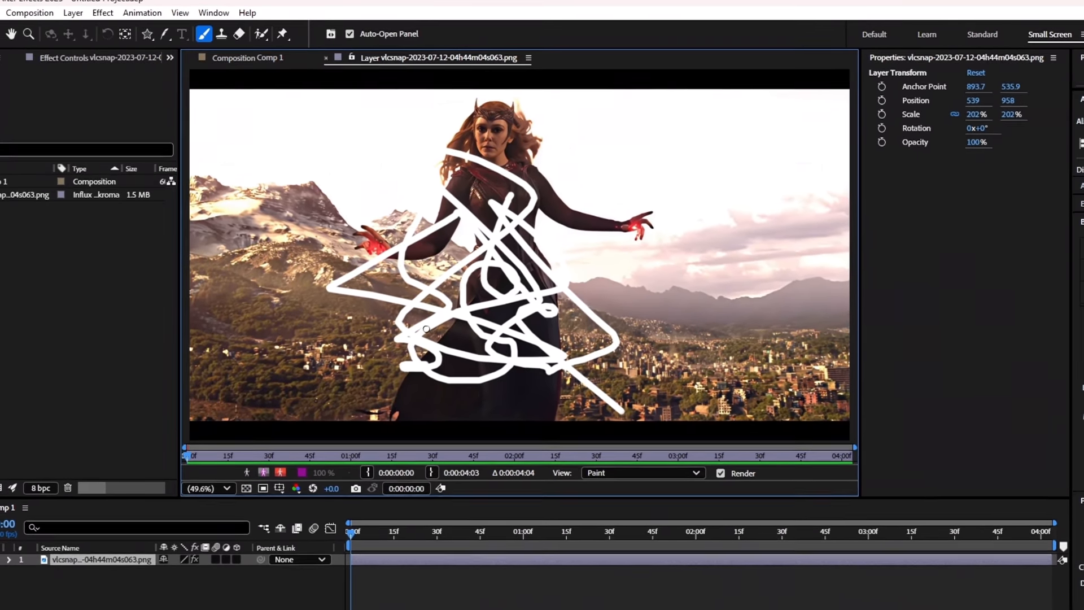
pyautogui.hotkey('ctrl', 'z')
pyautogui.hotkey('ctrl', 'z')
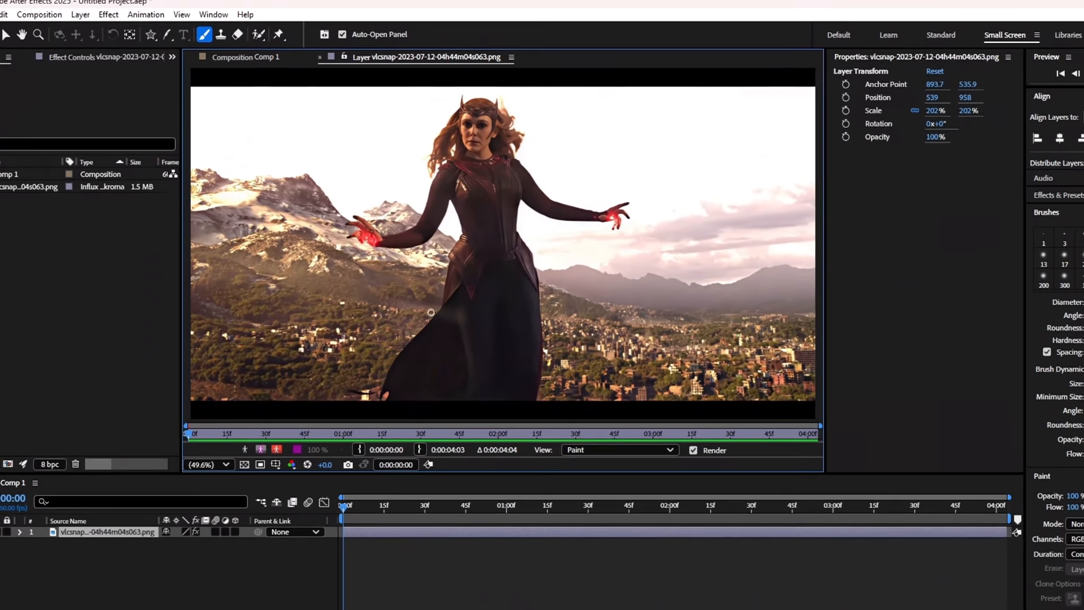
pyautogui.moveTo(431, 321); pyautogui.dragTo(385, 367)
# Paint white strokes frame by frame along the dress edge, forearms and outer arm.
pyautogui.press('pagedown')
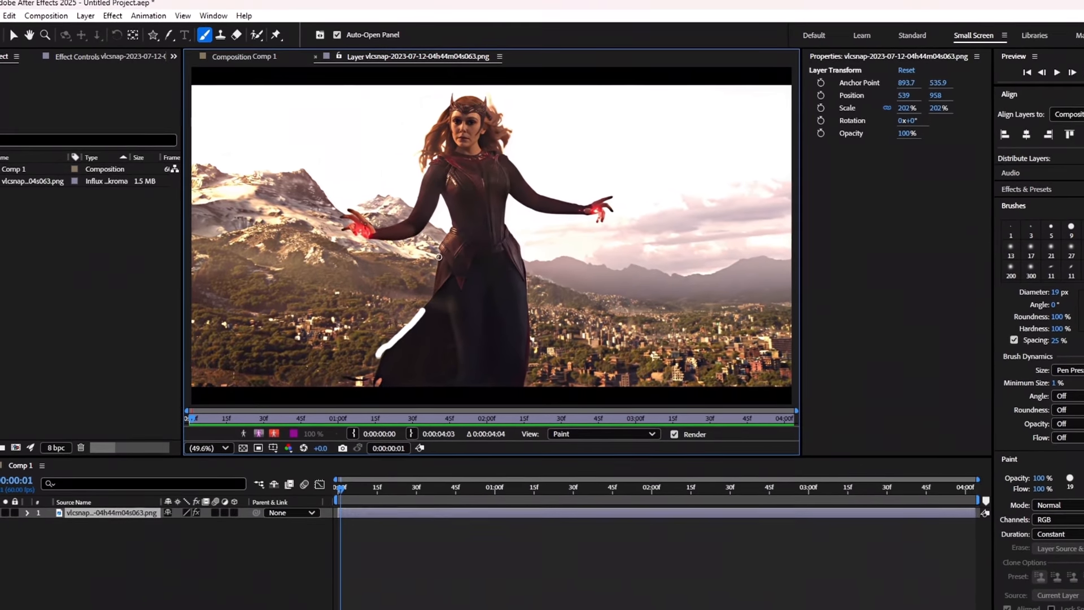
pyautogui.moveTo(439, 257); pyautogui.dragTo(431, 296)
pyautogui.press('pagedown')
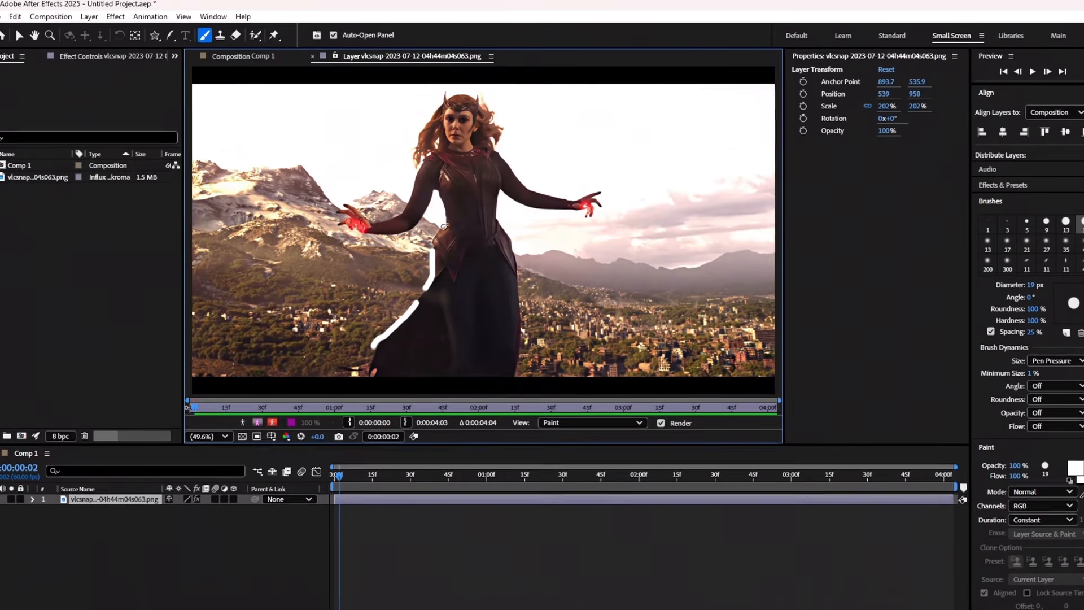
pyautogui.press('pagedown')
pyautogui.moveTo(444, 226)
pyautogui.mouseDown()
pyautogui.moveTo(441, 195)
pyautogui.moveTo(382, 233)
pyautogui.mouseUp()
pyautogui.press('pagedown')
pyautogui.moveTo(415, 190); pyautogui.dragTo(410, 205)
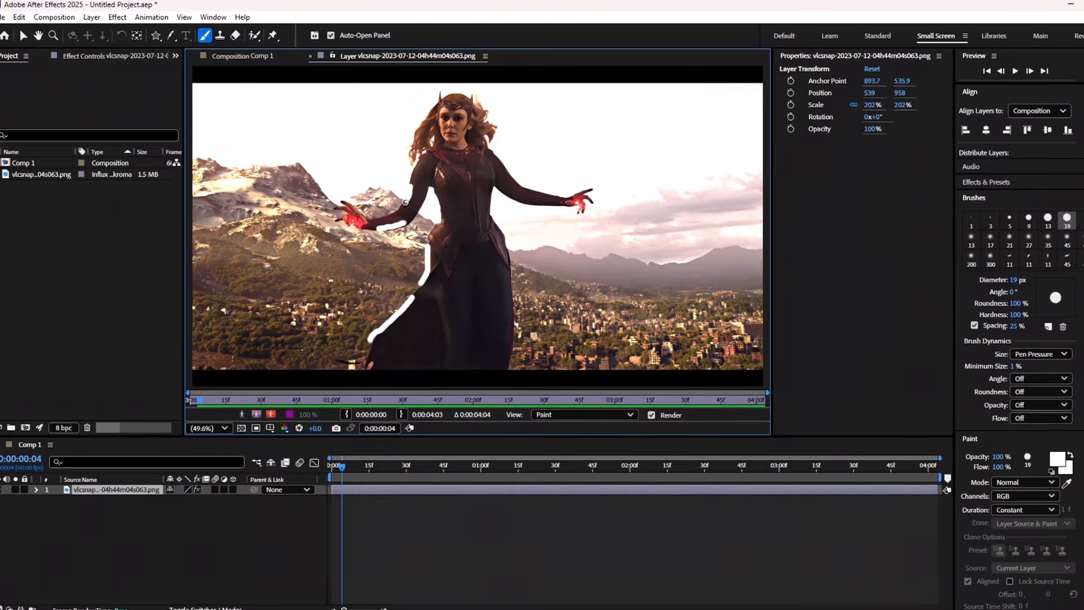
pyautogui.press('pagedown')
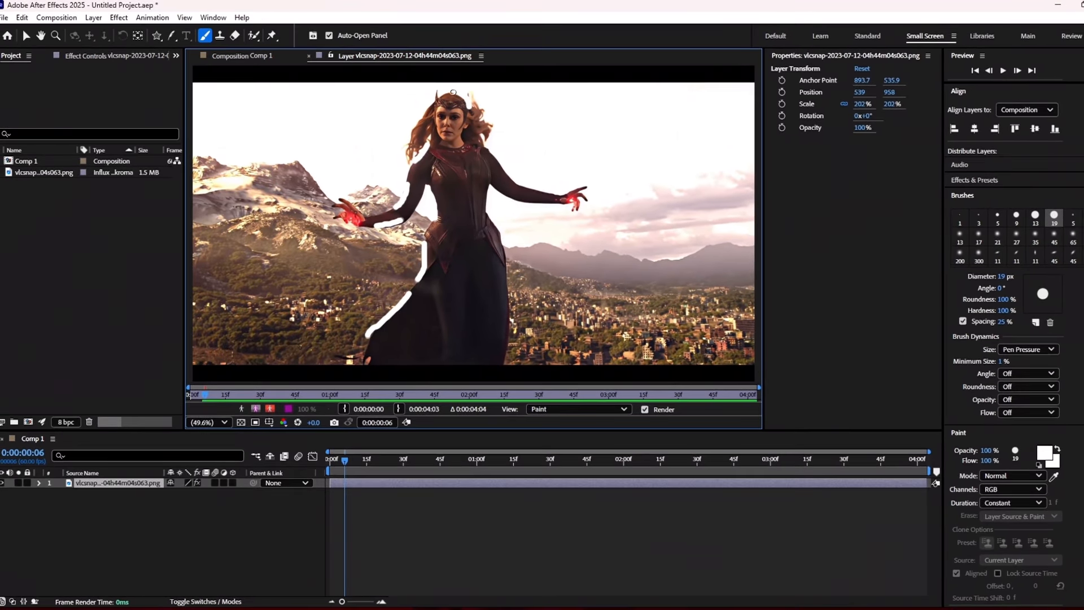
pyautogui.moveTo(541, 195); pyautogui.dragTo(507, 183)
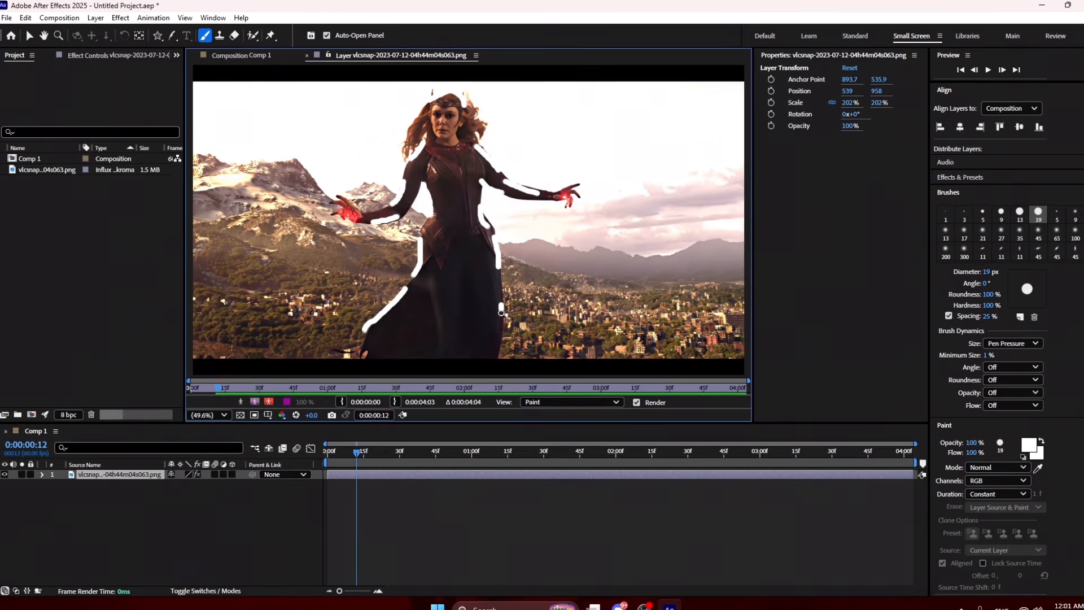
pyautogui.click(241, 55)
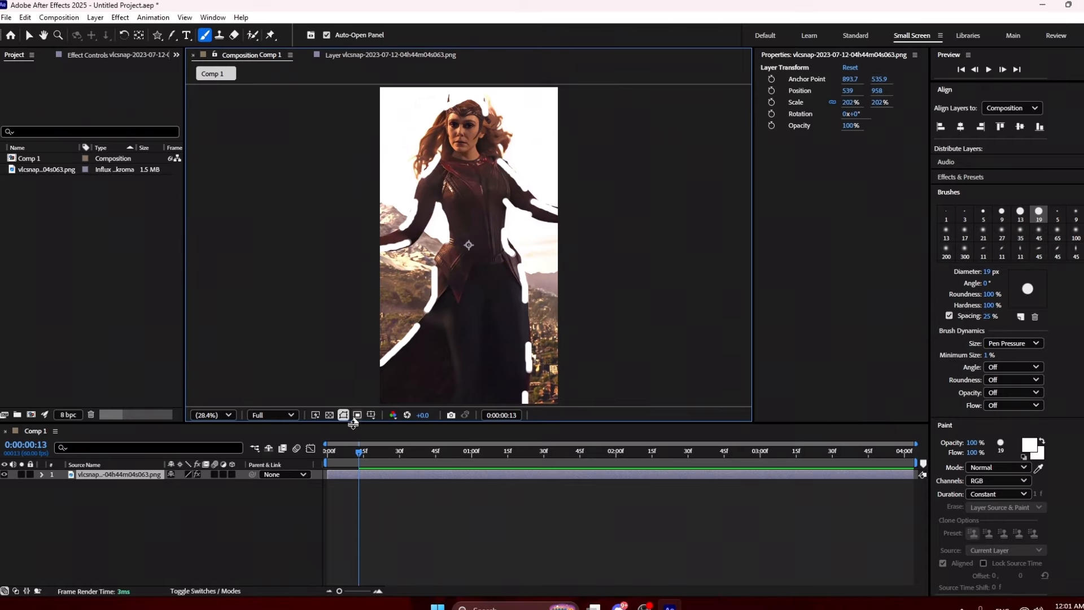
# Preview the painted frames, then open the image layer in the Layer viewer.
pyautogui.moveTo(358, 452); pyautogui.dragTo(346, 457)
pyautogui.press('space')
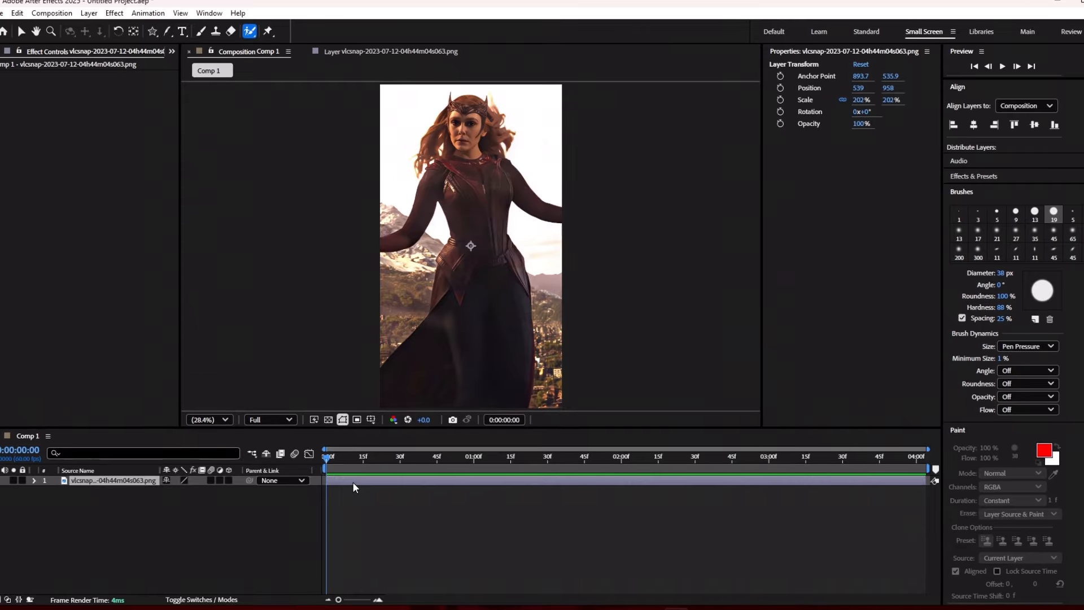
pyautogui.doubleClick(352, 481)
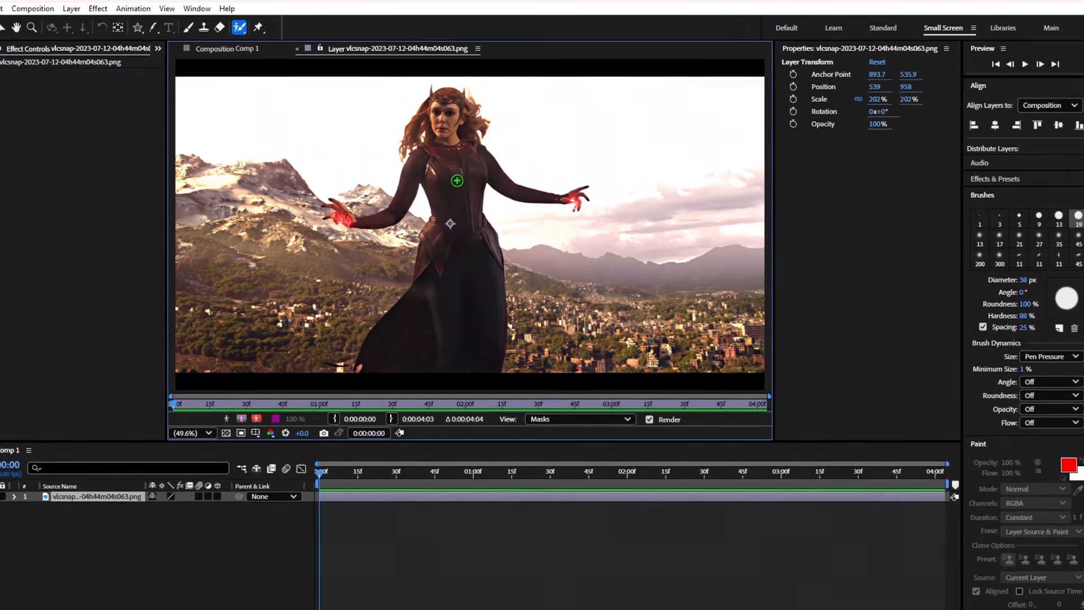
# Roto Brush the figure with a stroke down the torso and zoom in to inspect edges.
pyautogui.moveTo(457, 180); pyautogui.dragTo(455, 280)
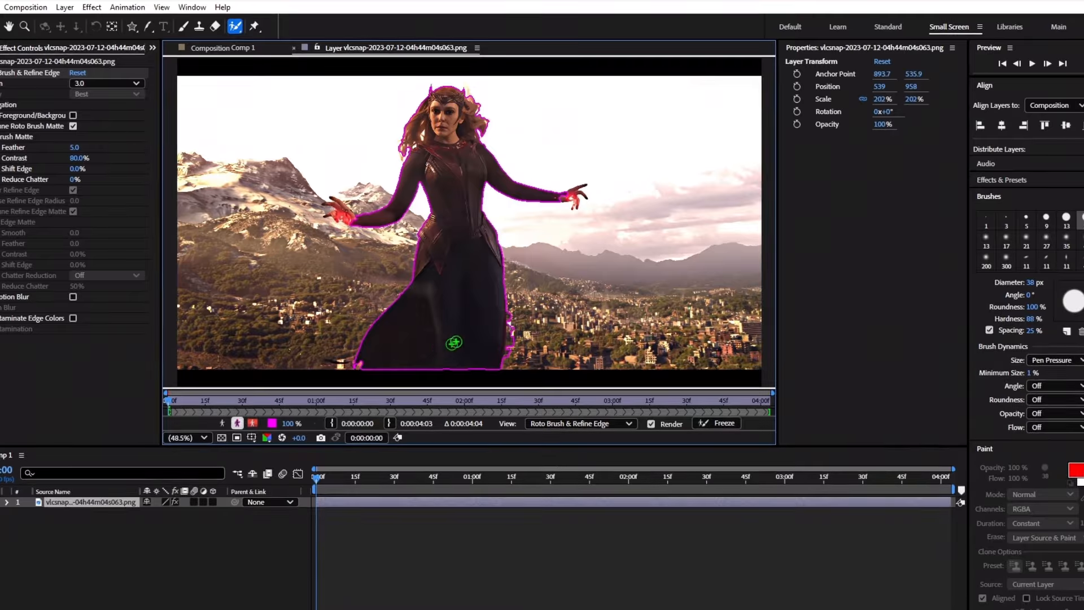
pyautogui.scroll(3, 454, 342)
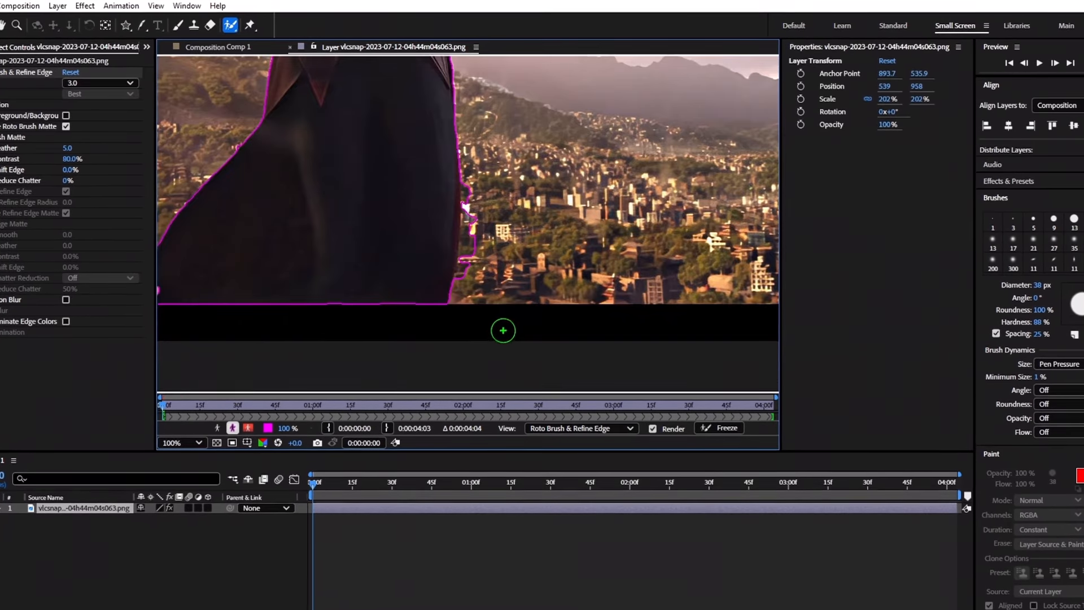
pyautogui.scroll(2, 469, 228)
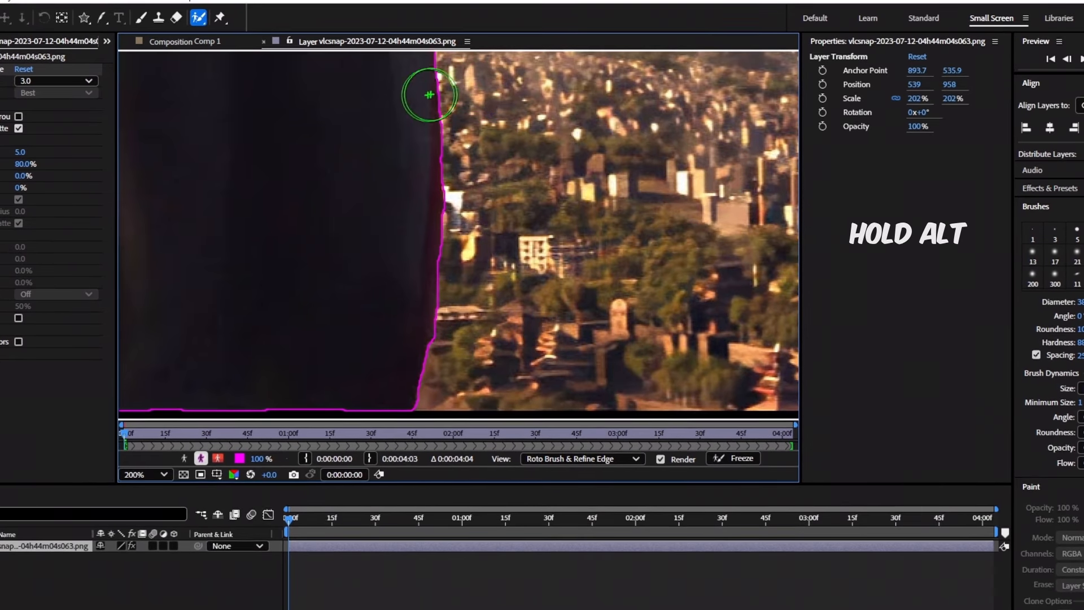
pyautogui.scroll(-4, 420, 215)
pyautogui.scroll(3, 396, 120)
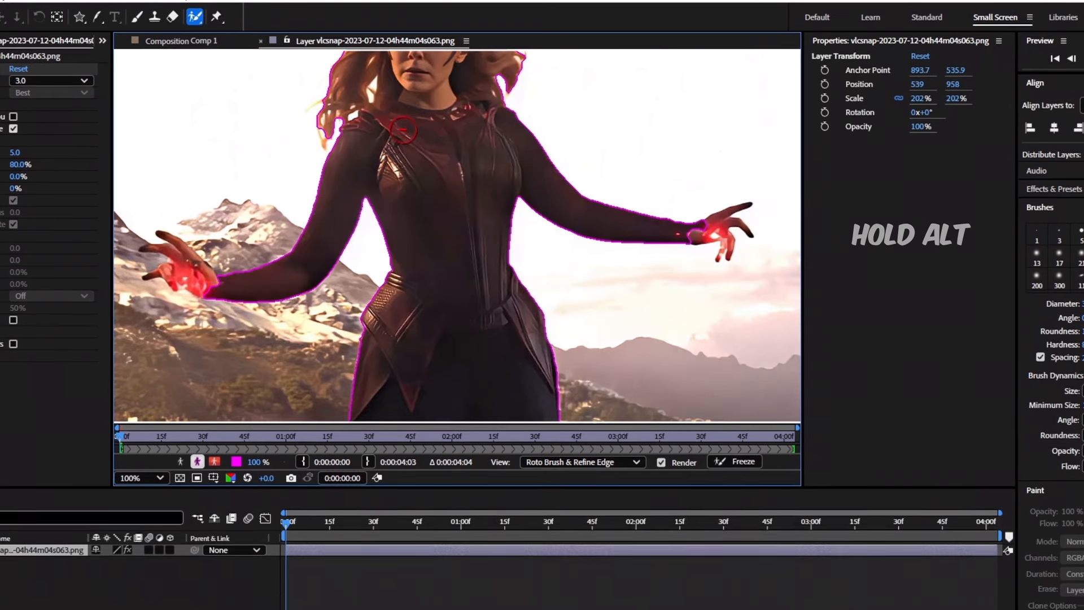
pyautogui.scroll(-1, 394, 120)
pyautogui.scroll(2, 432, 120)
pyautogui.scroll(-2, 458, 209)
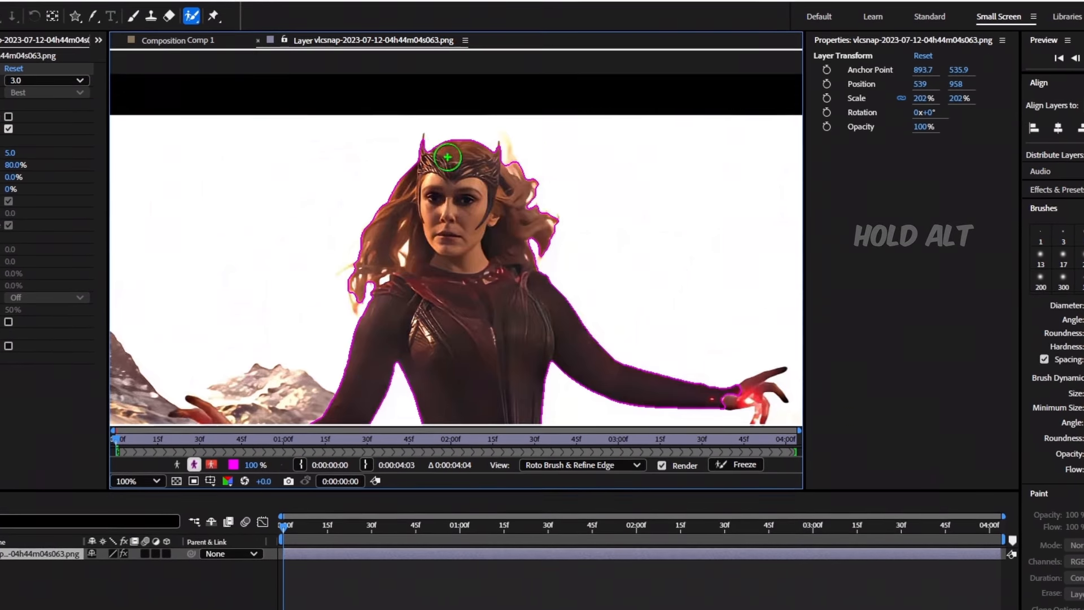
pyautogui.scroll(3, 516, 286)
pyautogui.scroll(2, 685, 140)
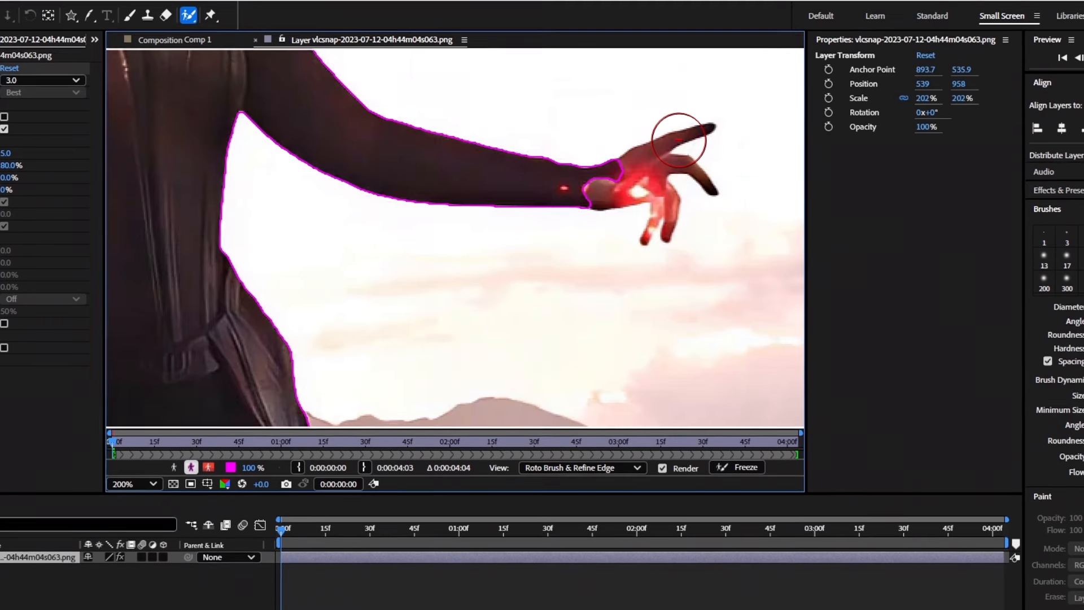
pyautogui.scroll(-3, 679, 189)
pyautogui.scroll(2, 484, 218)
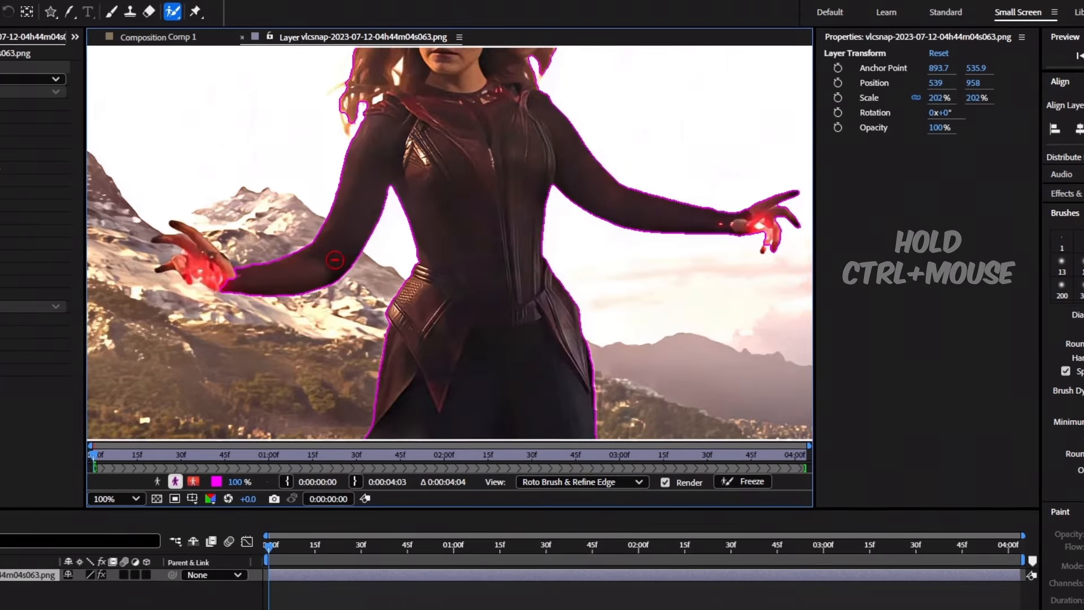
pyautogui.scroll(-2, 331, 261)
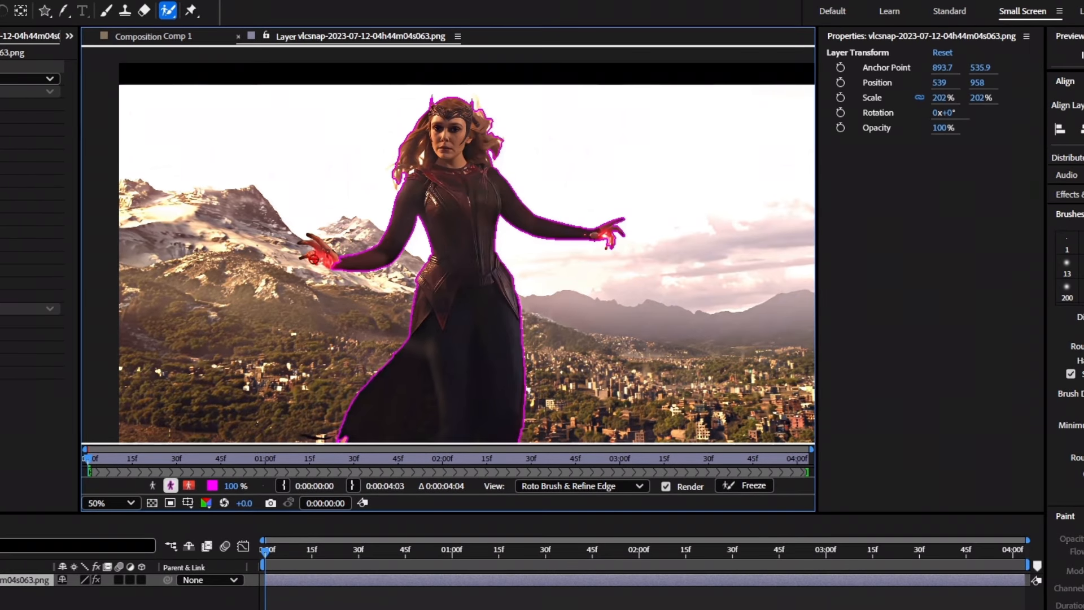
# Refine the Roto Brush outline around the hands and arms, then check the cut-out in Comp 1.
pyautogui.scroll(4, 314, 258)
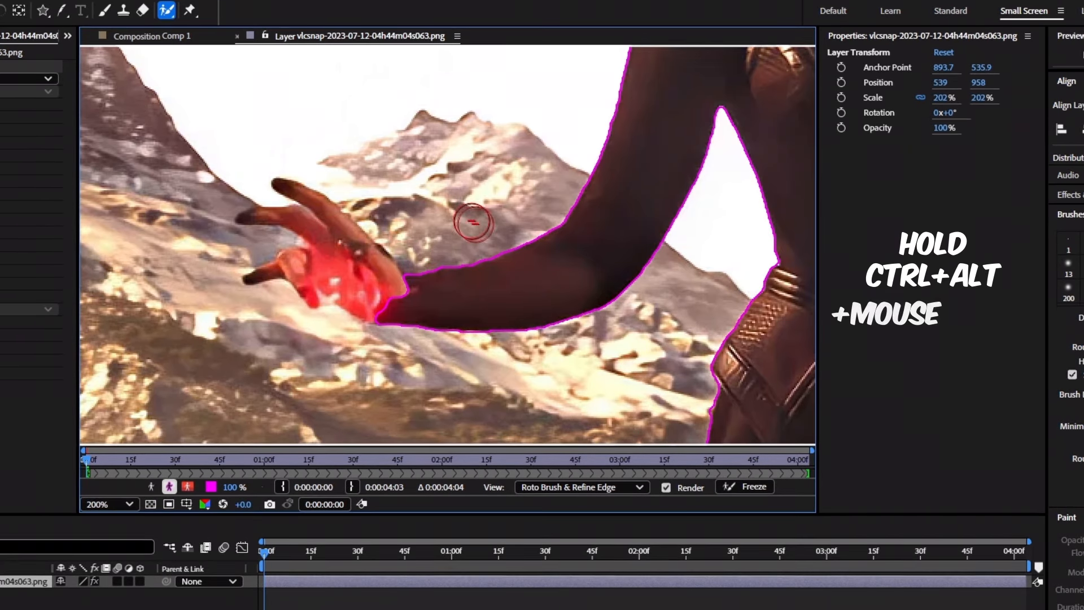
pyautogui.scroll(-3, 355, 253)
pyautogui.scroll(5, 548, 230)
pyautogui.scroll(-5, 547, 230)
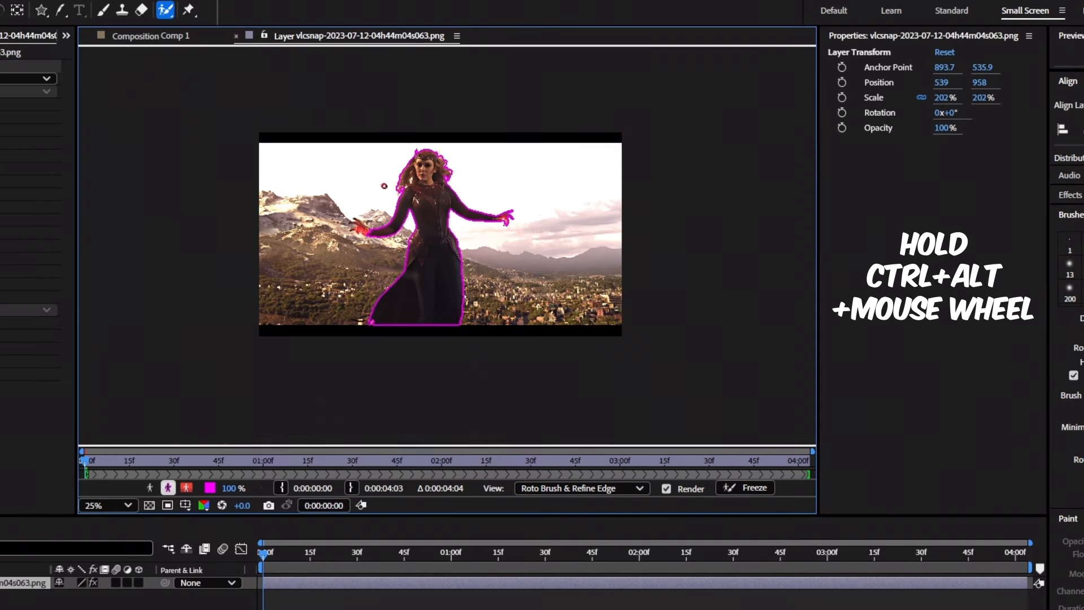
pyautogui.scroll(4, 424, 190)
pyautogui.scroll(-4, 424, 190)
pyautogui.scroll(3, 310, 197)
pyautogui.scroll(-3, 310, 198)
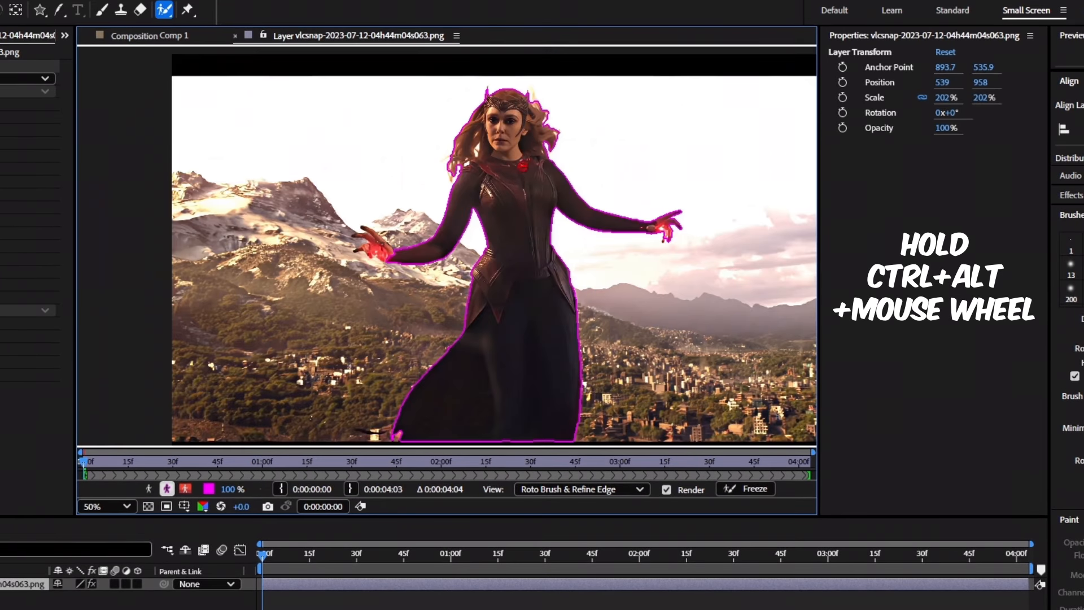
pyautogui.scroll(4, 452, 370)
pyautogui.scroll(-4, 452, 370)
pyautogui.scroll(4, 370, 237)
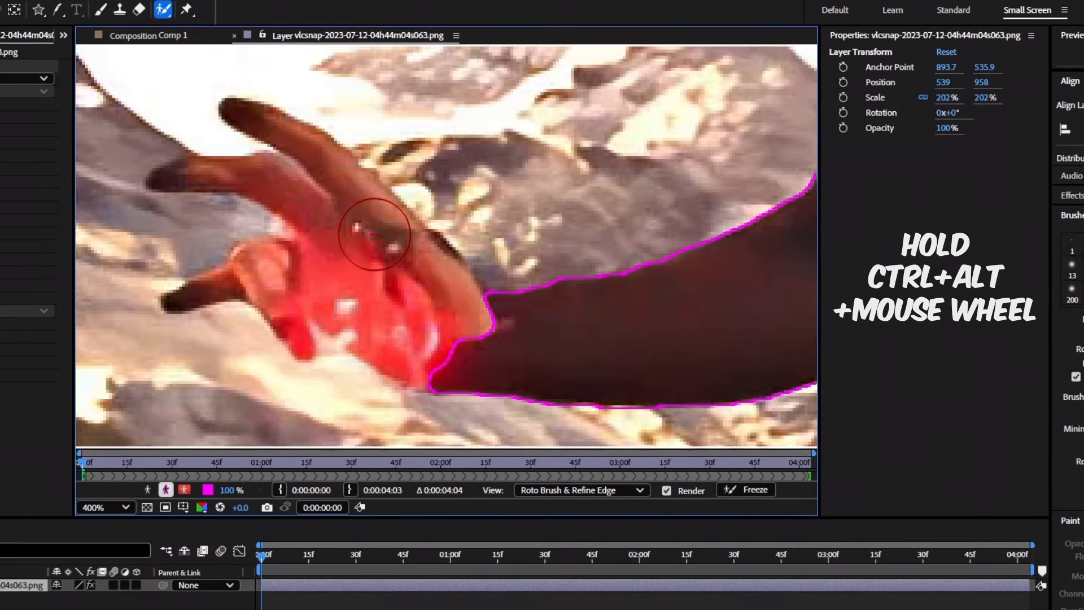
pyautogui.scroll(-4, 371, 238)
pyautogui.scroll(4, 528, 223)
pyautogui.scroll(-4, 363, 225)
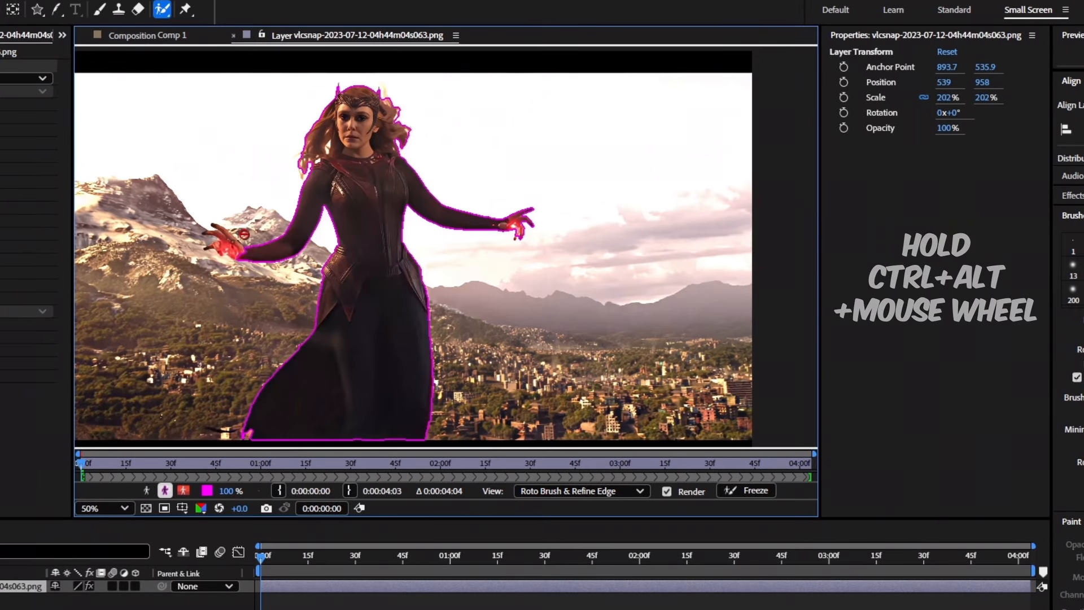
pyautogui.scroll(2, 330, 227)
pyautogui.scroll(-1, 260, 257)
pyautogui.scroll(-1, 231, 277)
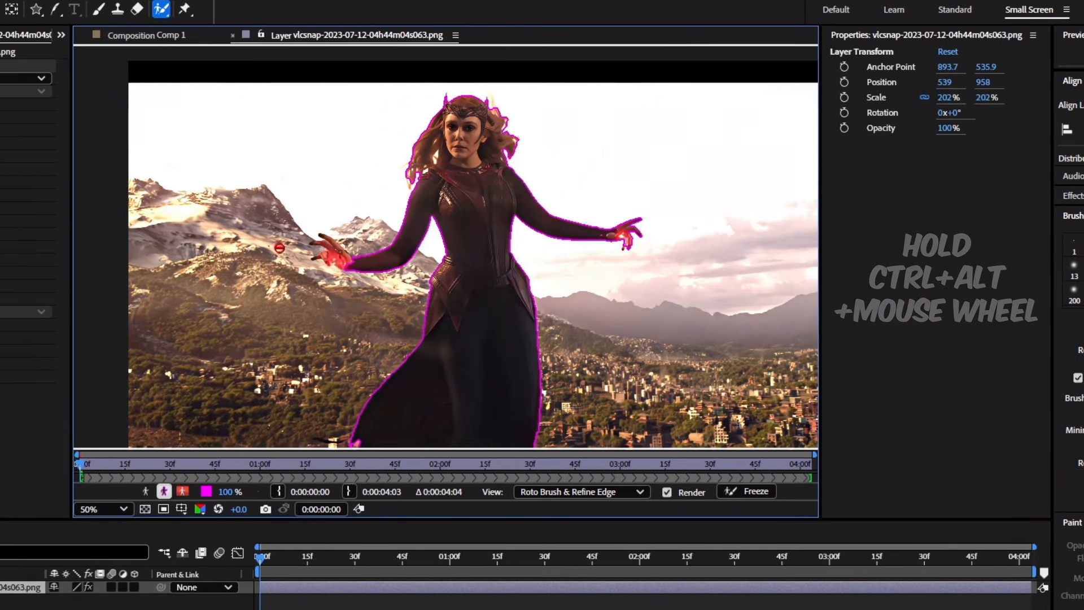
pyautogui.scroll(2, 364, 243)
pyautogui.scroll(-1, 497, 266)
pyautogui.scroll(1, 460, 254)
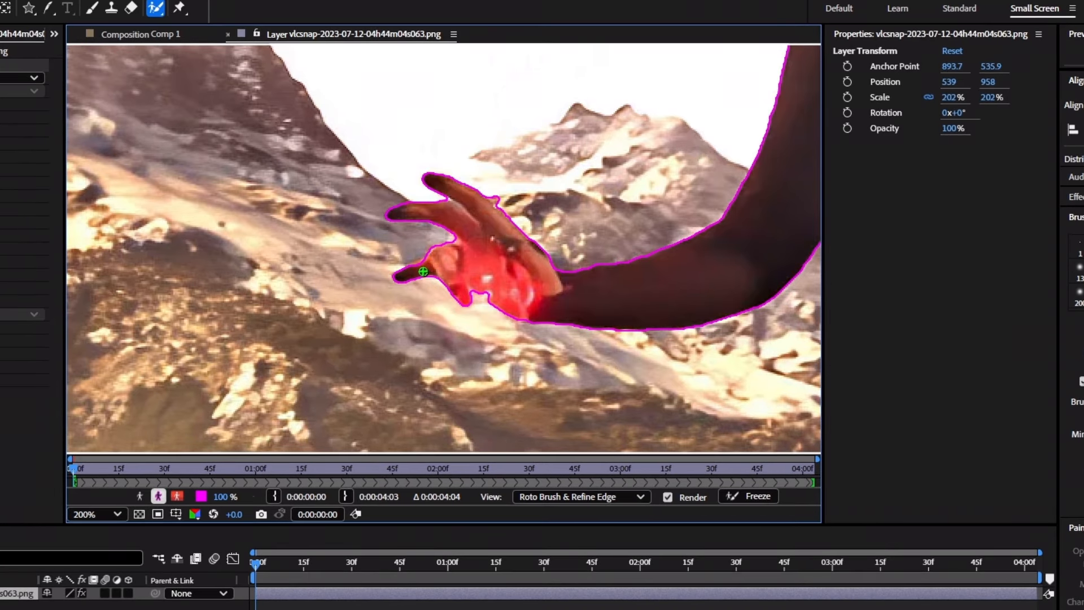
pyautogui.scroll(-2, 480, 259)
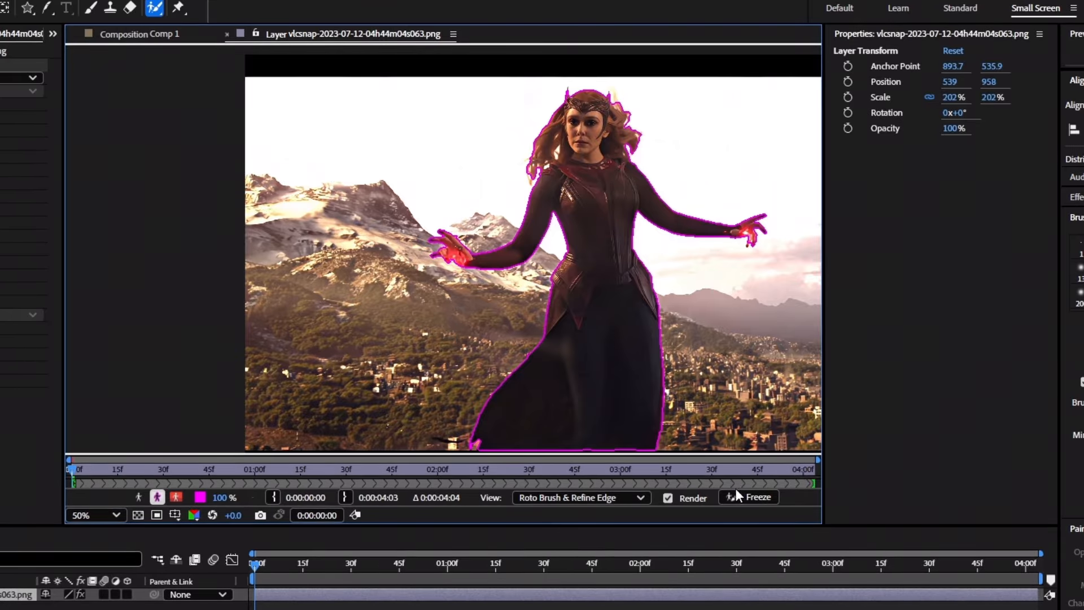
pyautogui.click(119, 35)
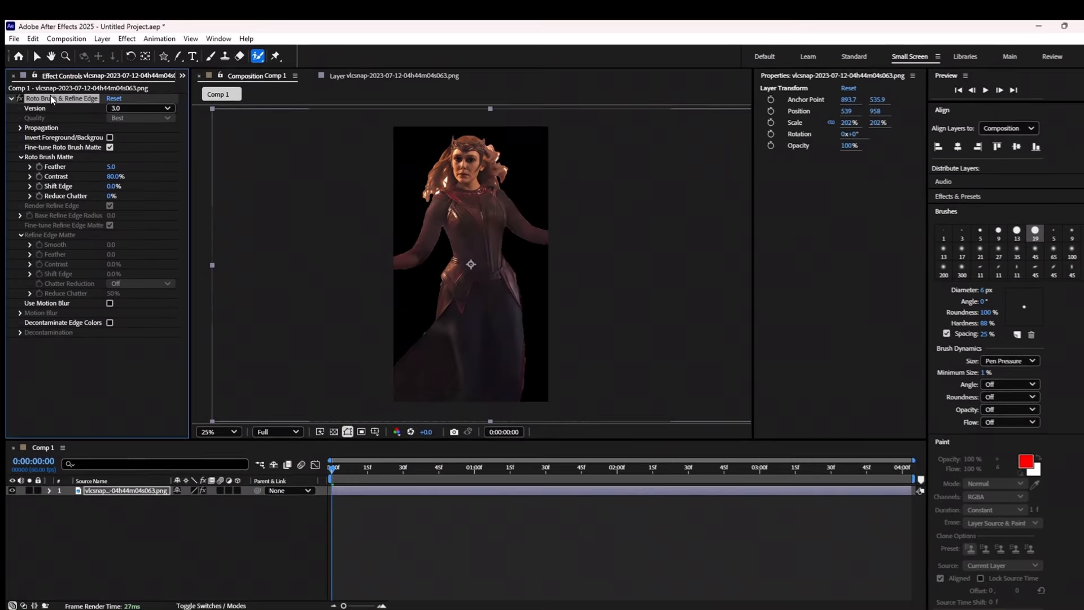
# Remove the Roto Brush & Refine Edge effect and import the paper-crane art print into Comp 1.
pyautogui.press('Delete')
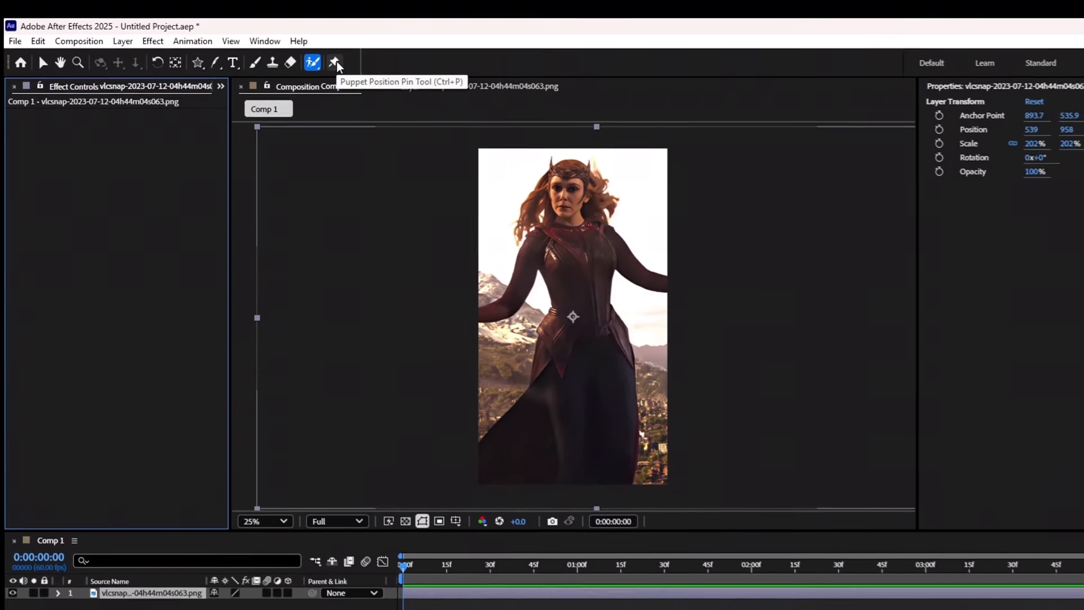
pyautogui.click(335, 62)
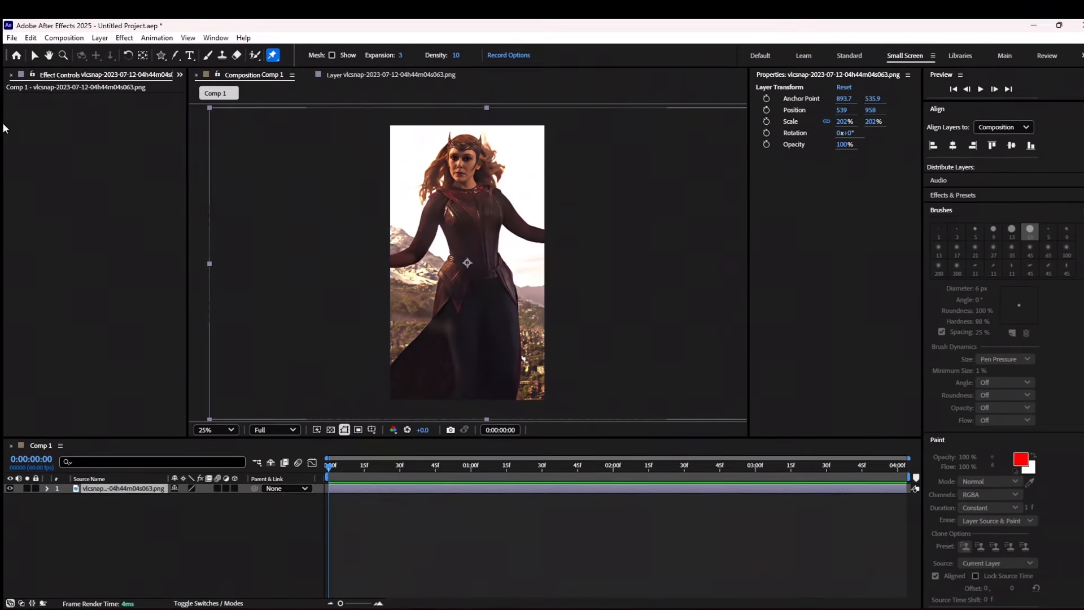
pyautogui.click(181, 76)
pyautogui.click(191, 91)
pyautogui.rightClick(113, 201)
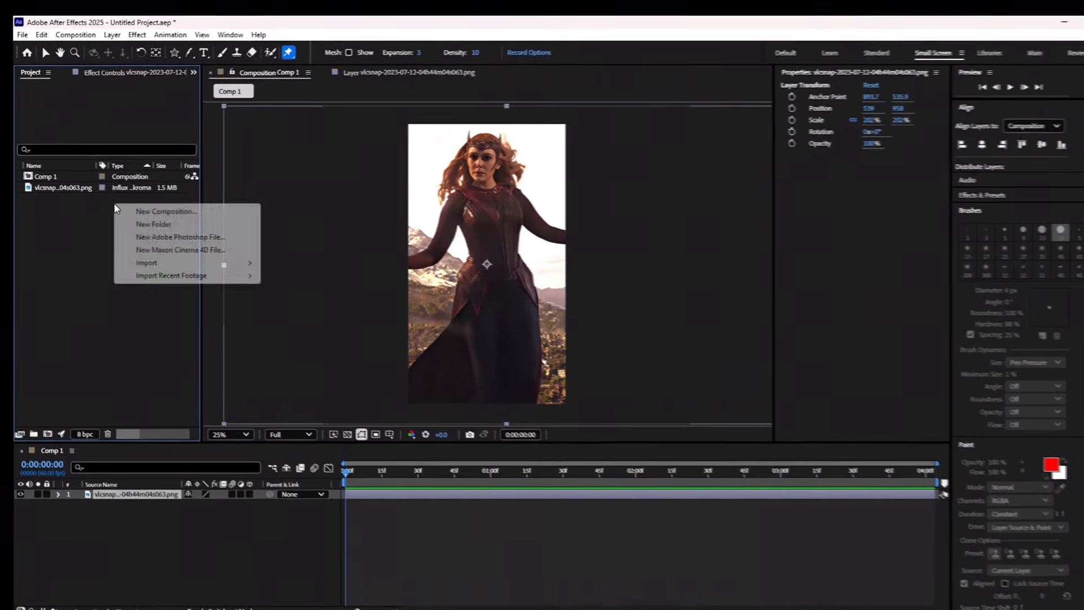
pyautogui.moveTo(133, 256)
pyautogui.click(265, 255)
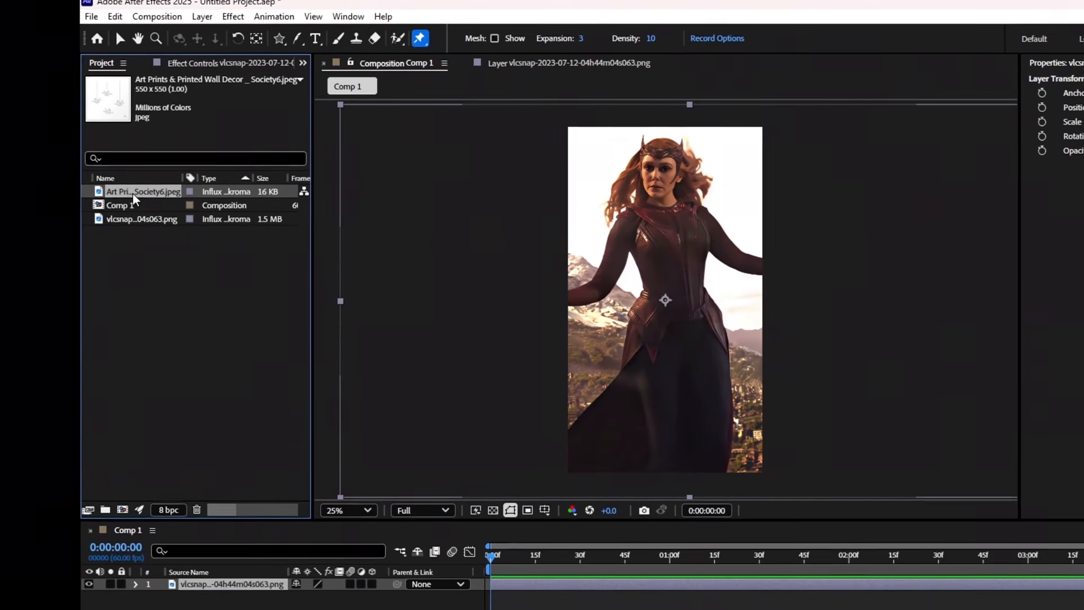
pyautogui.moveTo(135, 192); pyautogui.dragTo(237, 578)
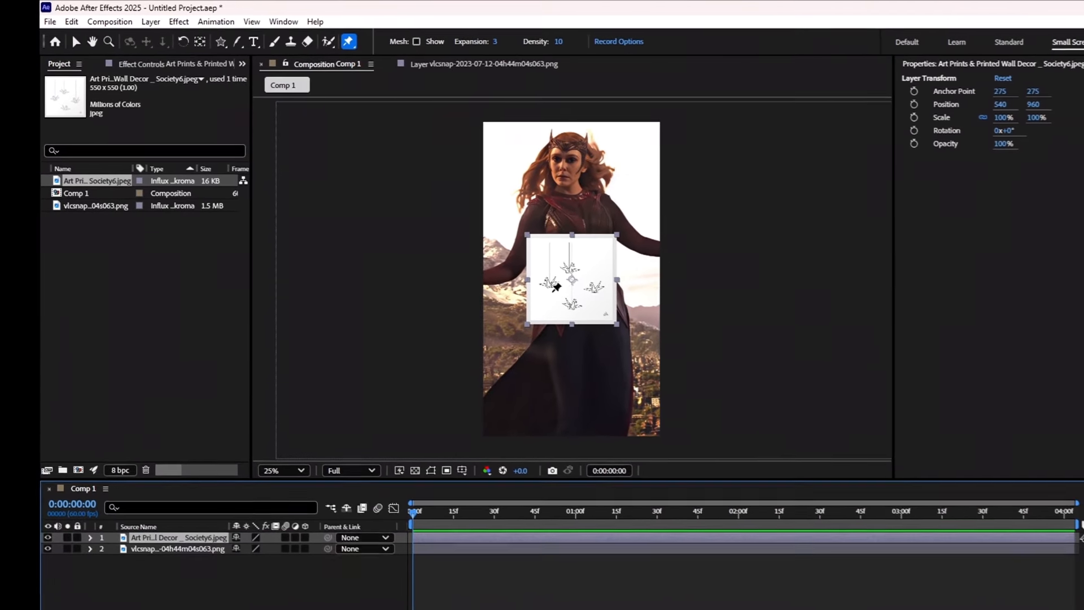
pyautogui.scroll(2, 556, 288)
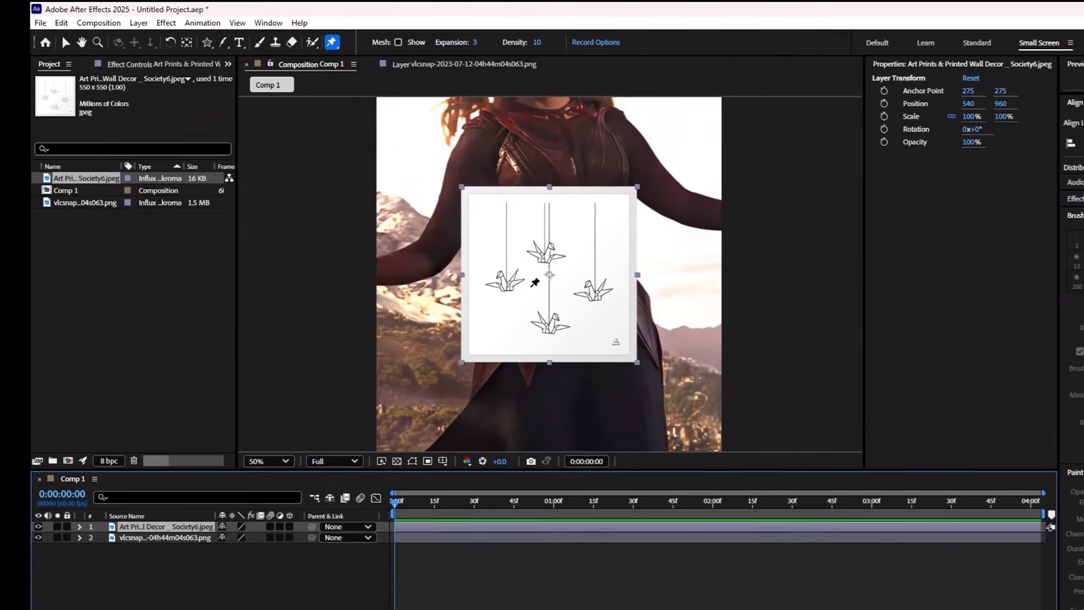
# Hide the background layer and key out the crane print's white with Extract, White Point 198.
pyautogui.click(104, 516)
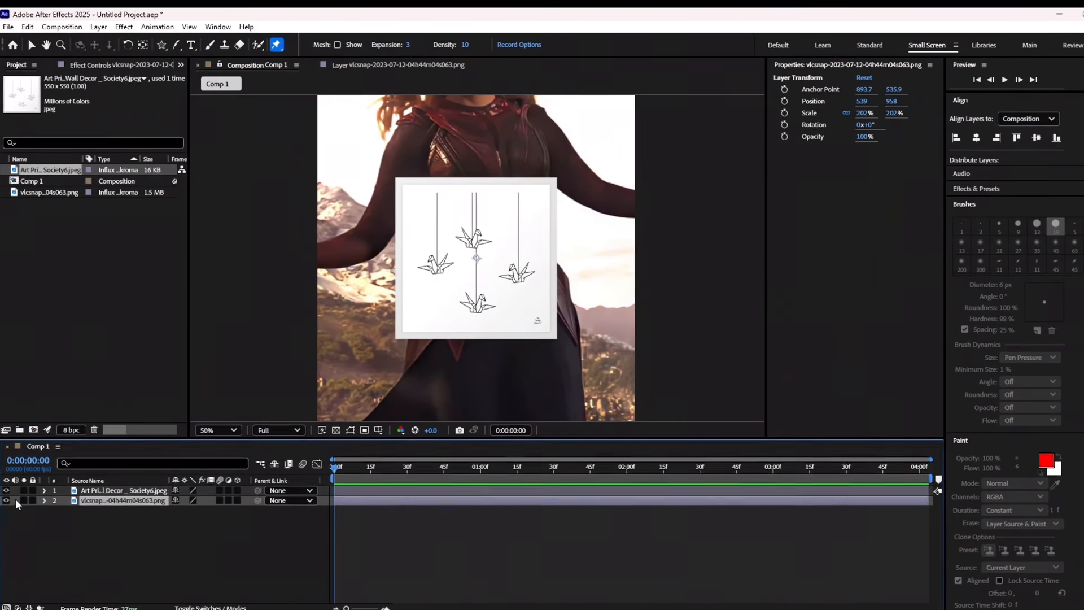
pyautogui.click(7, 503)
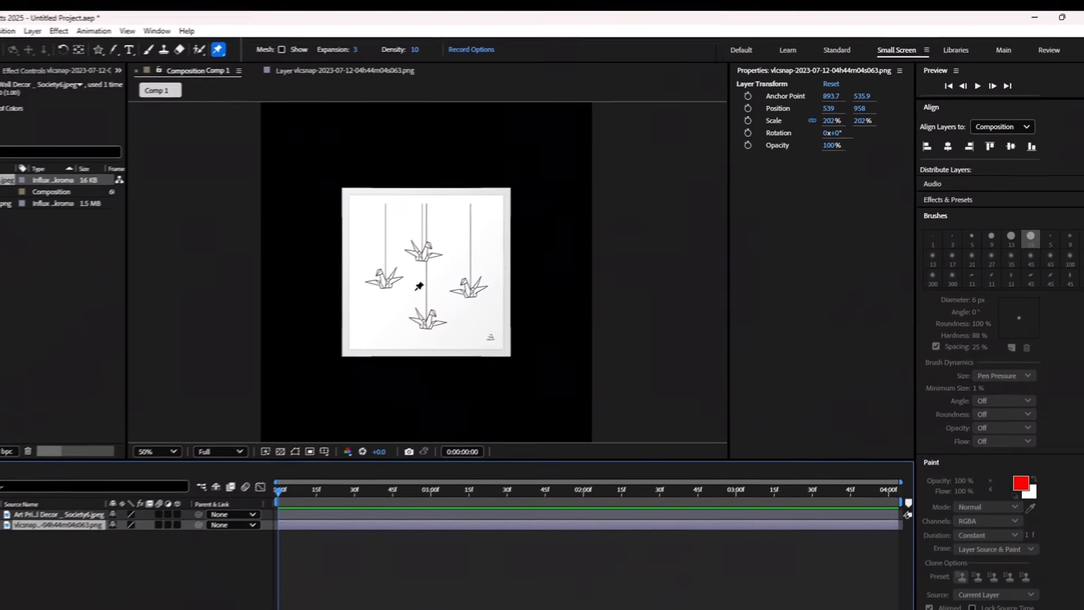
pyautogui.click(391, 496)
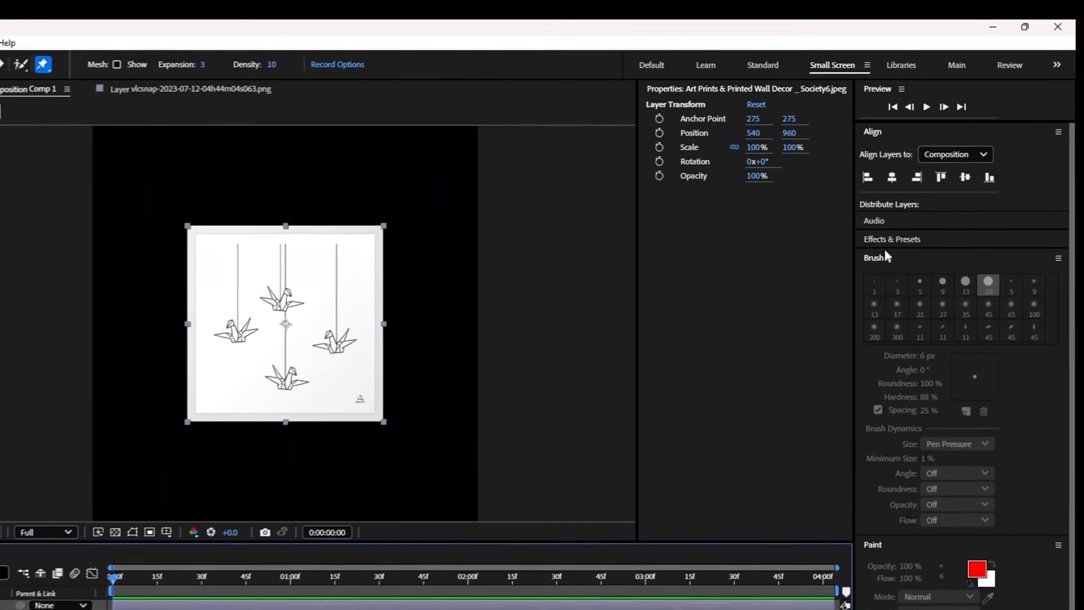
pyautogui.click(886, 257)
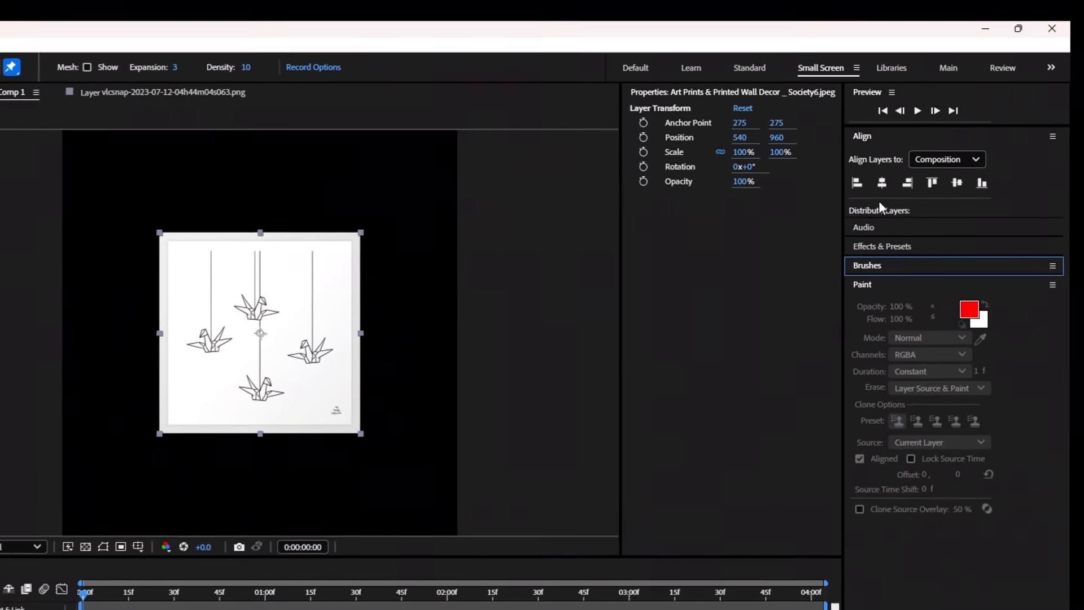
pyautogui.click(881, 239)
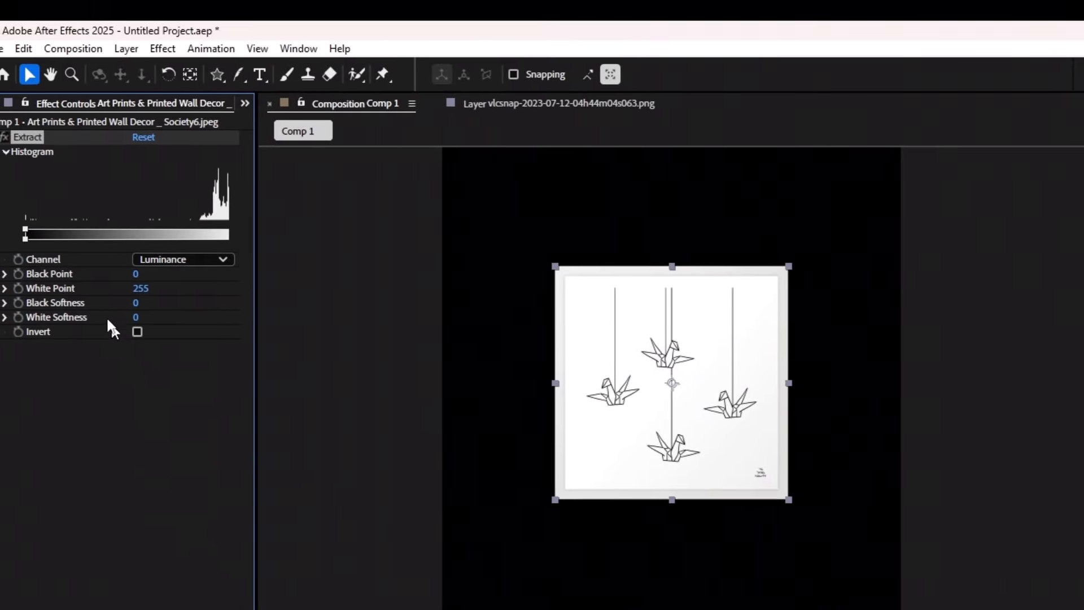
pyautogui.moveTo(118, 287); pyautogui.dragTo(97, 256)
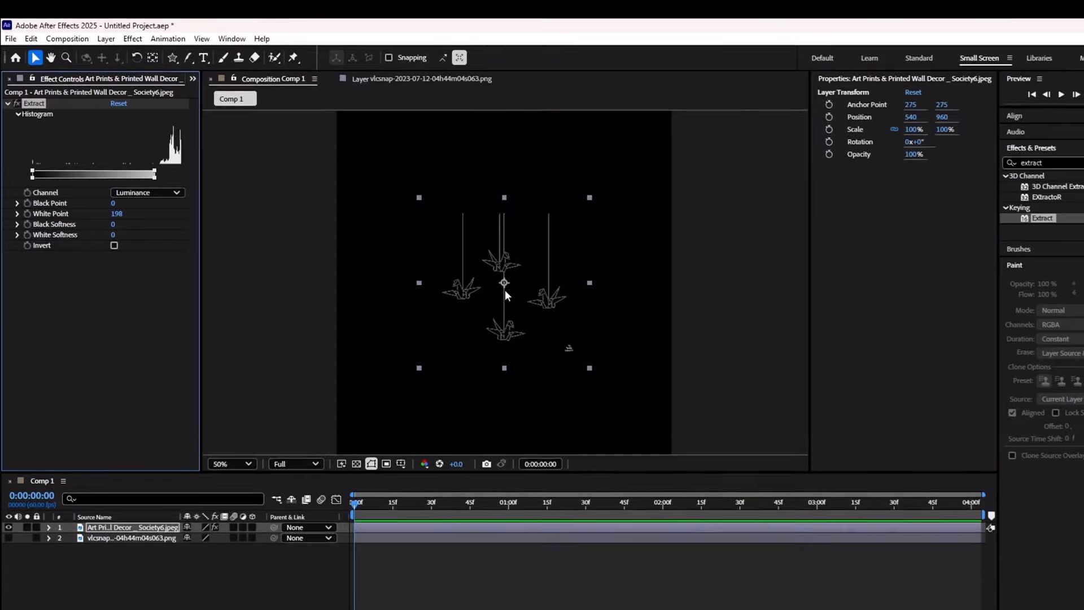
# Add a white solid layer and place it beneath the crane artwork layer.
pyautogui.scroll(2, 505, 290)
pyautogui.rightClick(79, 536)
pyautogui.moveTo(97, 380)
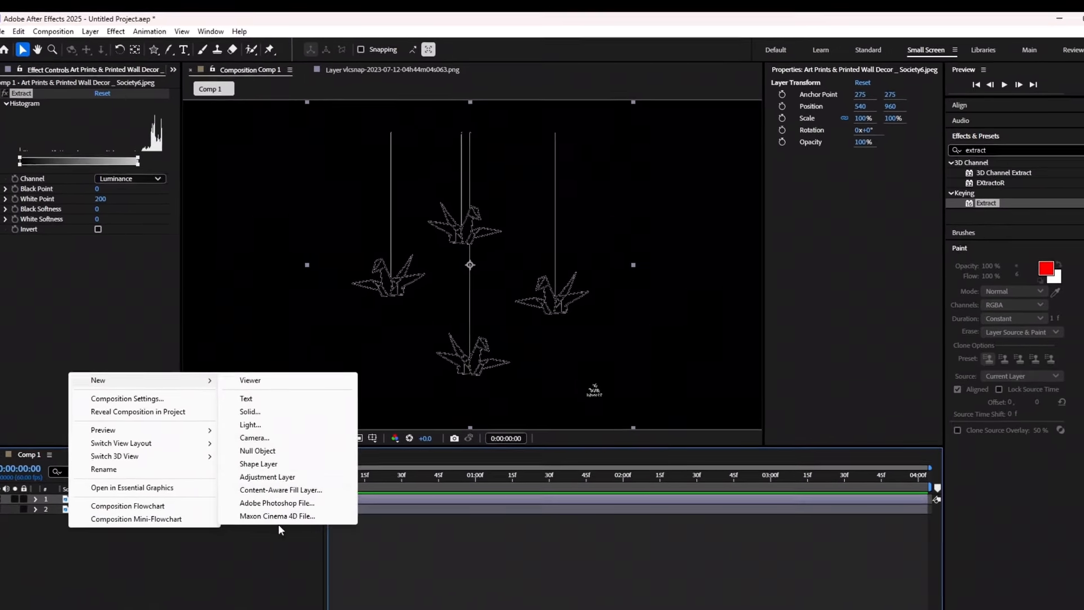
pyautogui.click(242, 414)
pyautogui.click(557, 417)
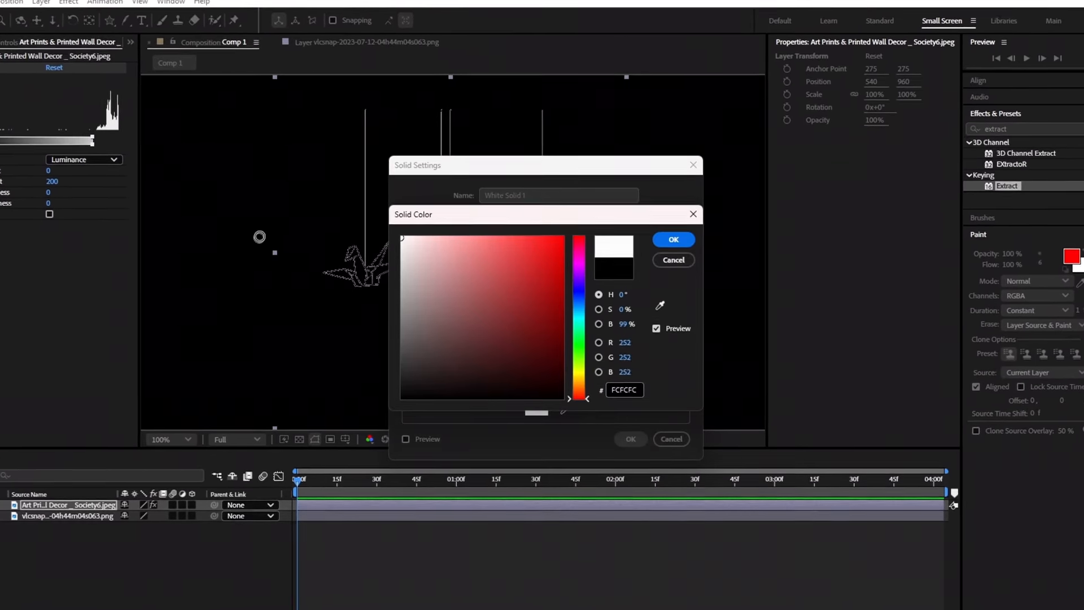
pyautogui.press('Return')
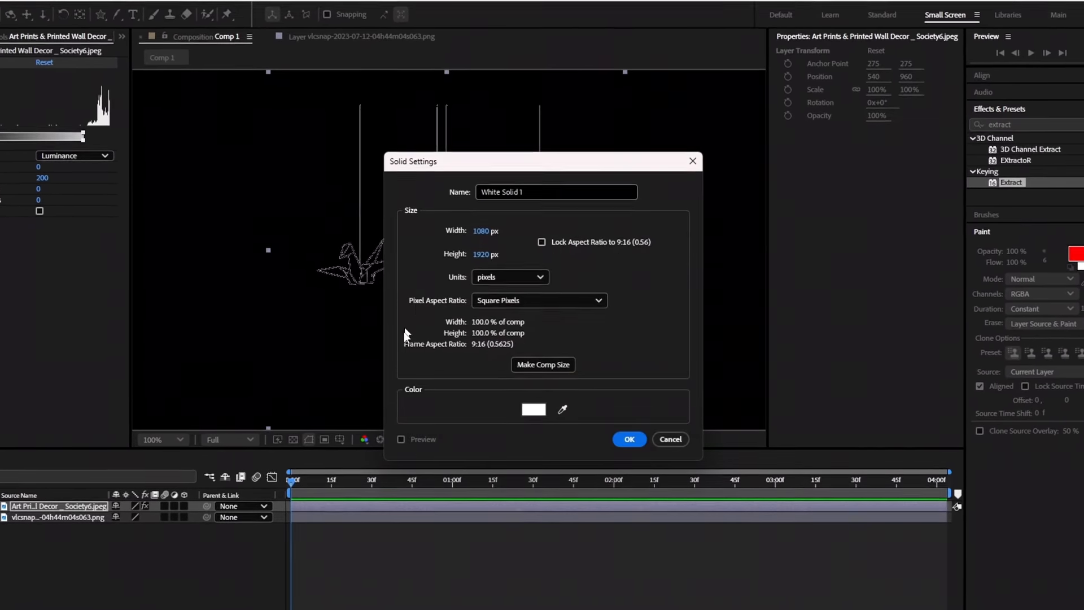
pyautogui.press('Return')
pyautogui.moveTo(84, 505); pyautogui.dragTo(81, 521)
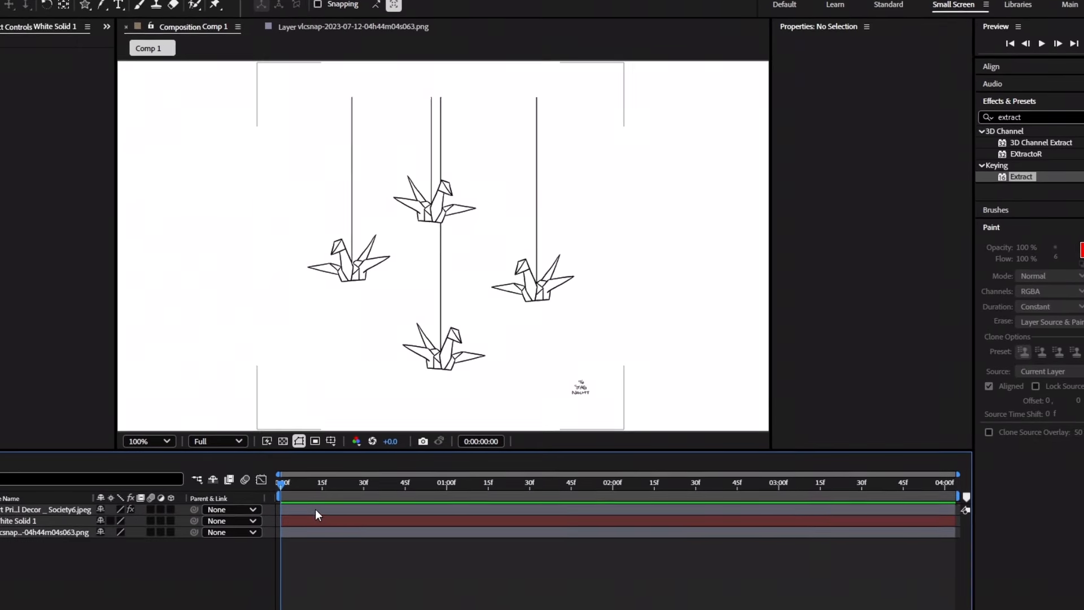
# Place a first Puppet pin at the top of the left crane's string.
pyautogui.click(315, 509)
pyautogui.hotkey('ctrl', 'p')
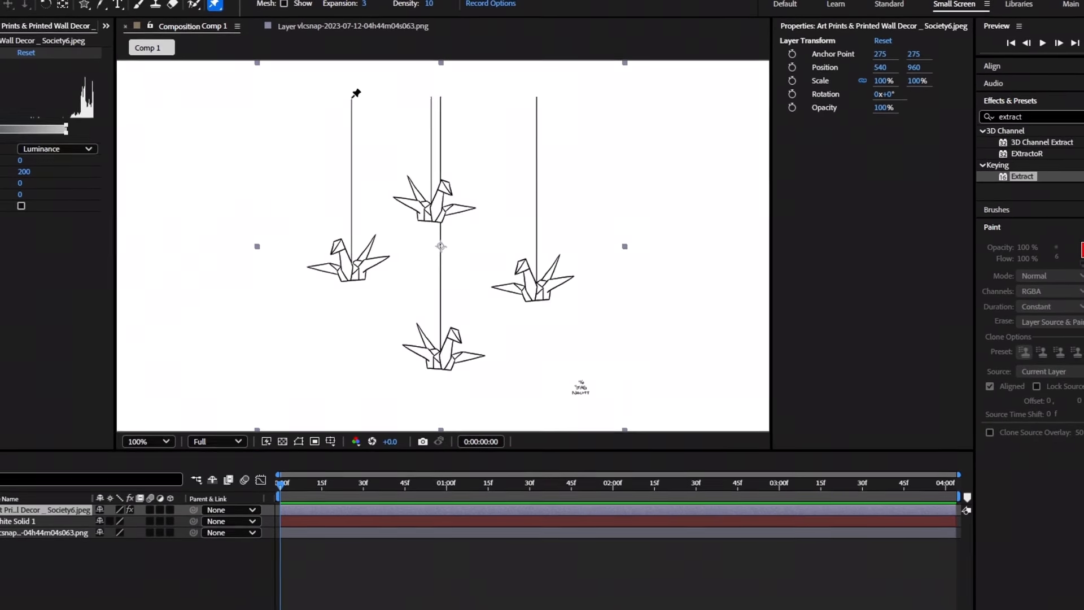
pyautogui.click(351, 97)
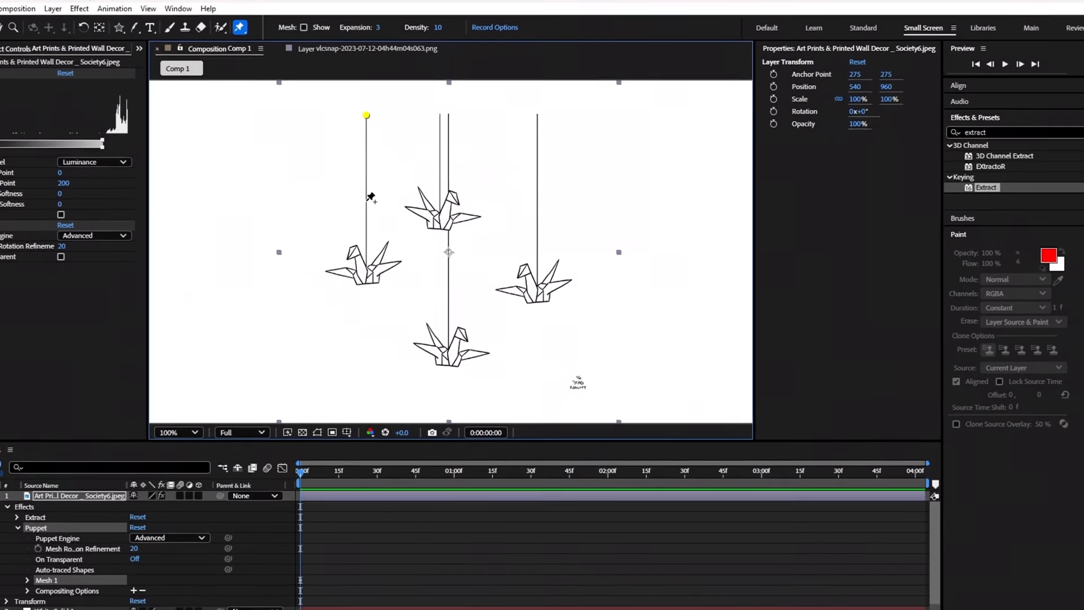
# Pin the lower left string and the left crane's body, then preview the sway from the start.
pyautogui.click(366, 201)
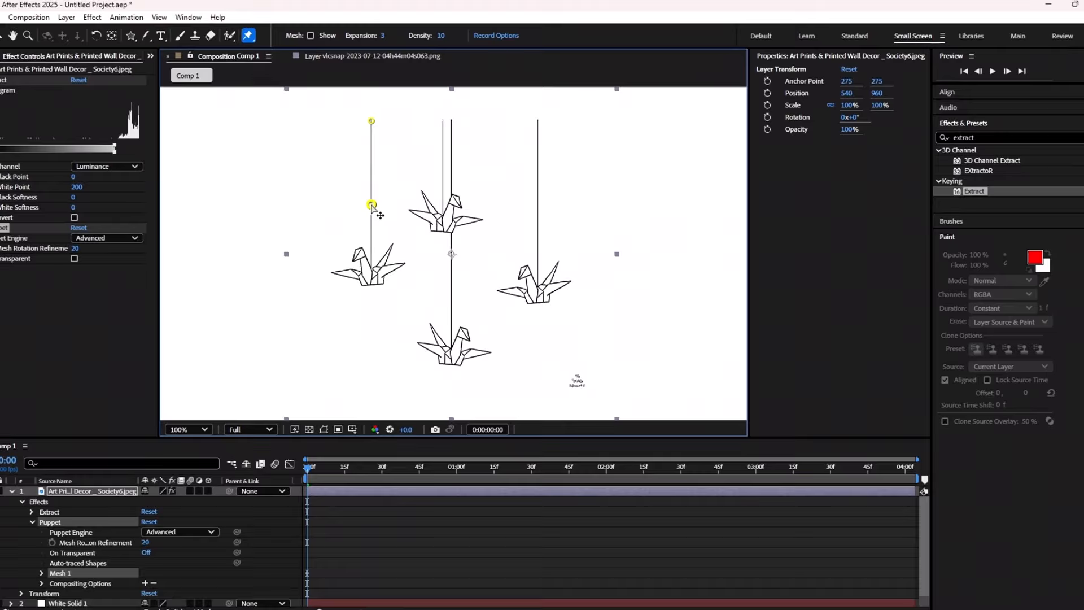
pyautogui.click(382, 270)
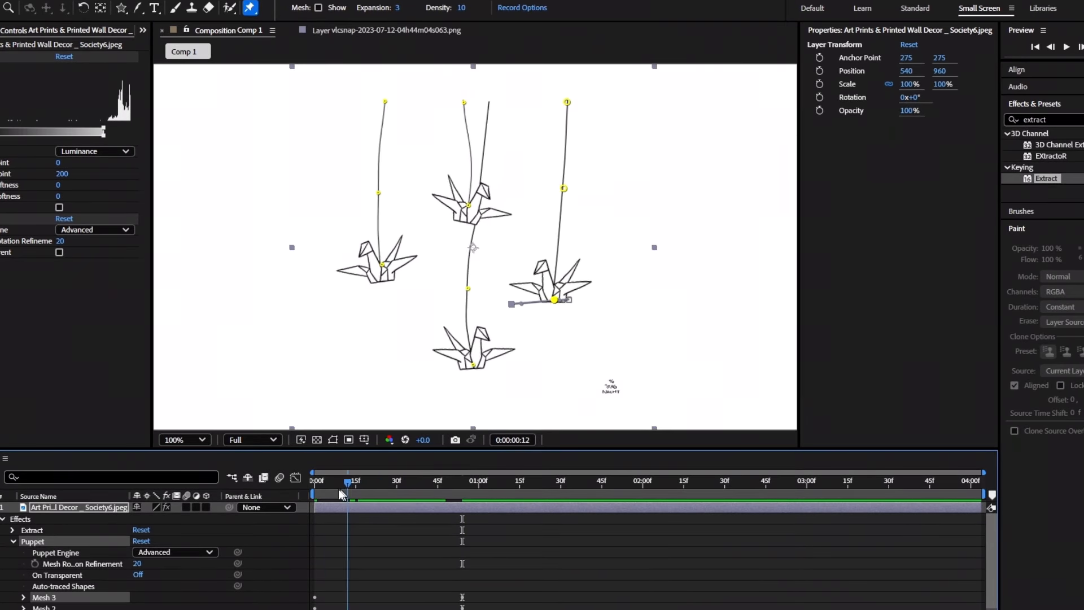
pyautogui.moveTo(344, 489); pyautogui.dragTo(272, 497)
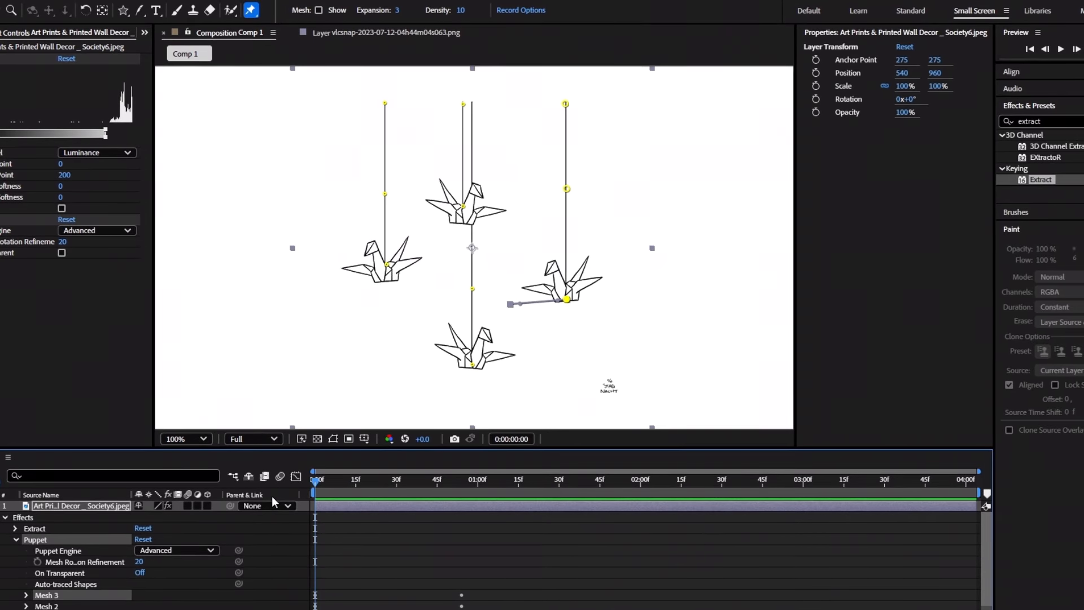
pyautogui.press('space')
pyautogui.moveTo(359, 487); pyautogui.dragTo(381, 509)
pyautogui.click(388, 490)
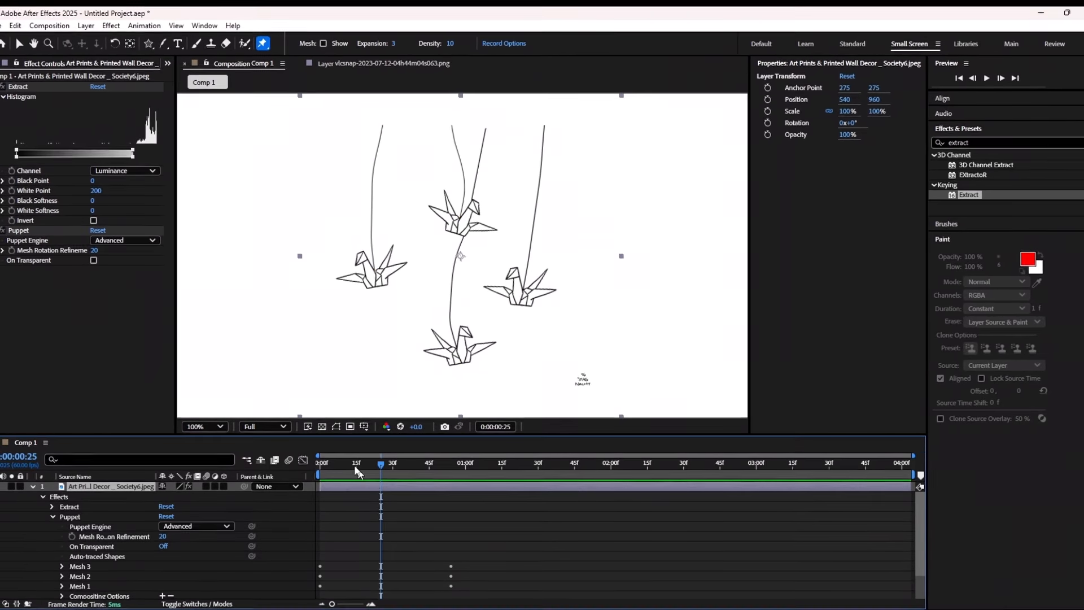
pyautogui.scroll(-1, 508, 186)
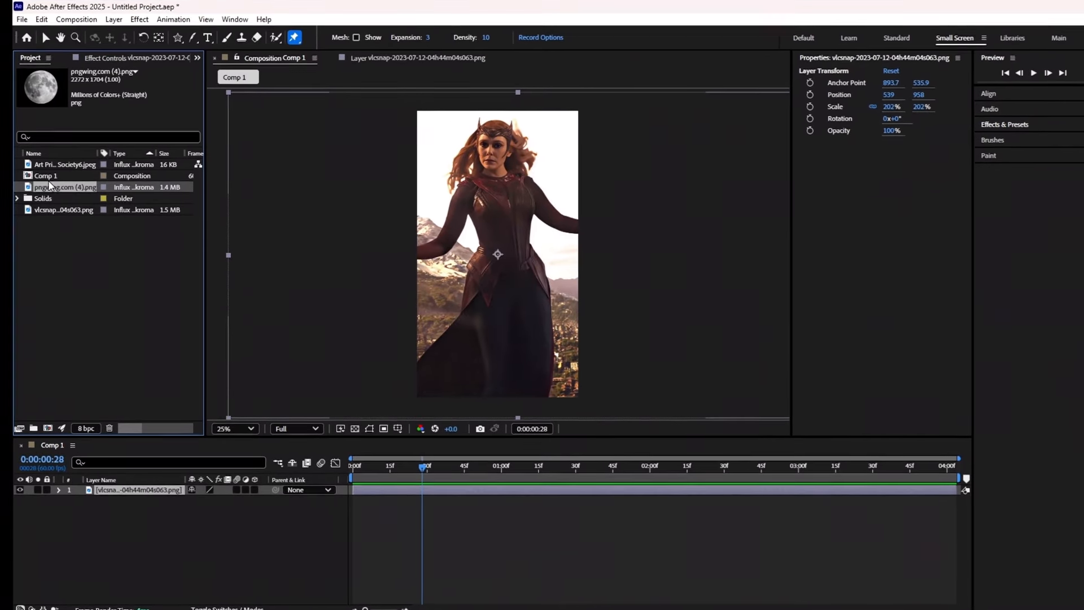
# Add pngwing.com (4).png as a layer scaled to 33%, briefly checking it against a proportional grid.
pyautogui.moveTo(51, 186); pyautogui.dragTo(134, 496)
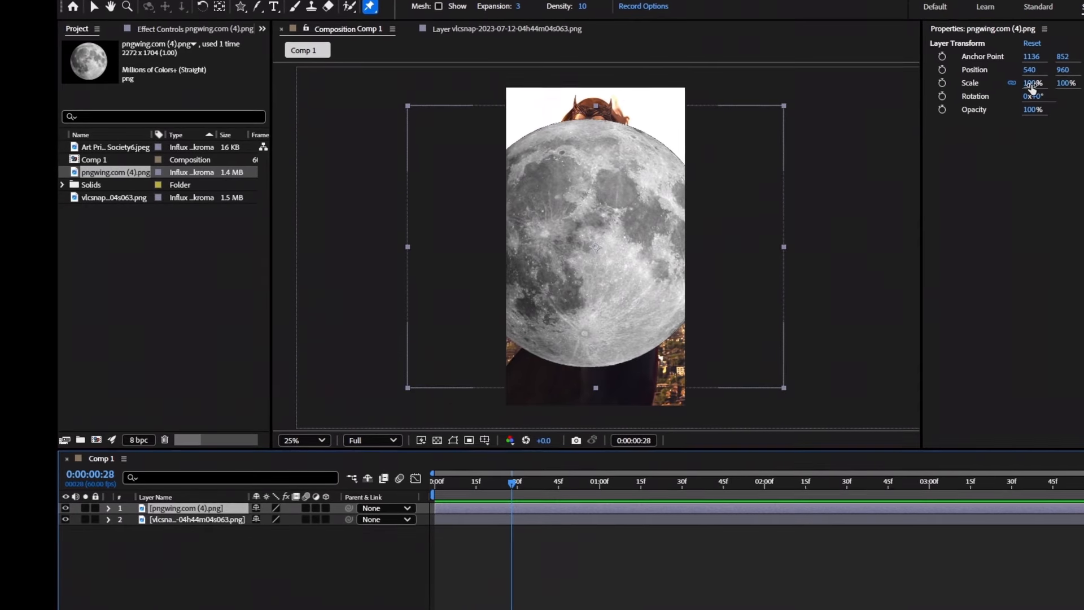
pyautogui.moveTo(1021, 85); pyautogui.dragTo(994, 83)
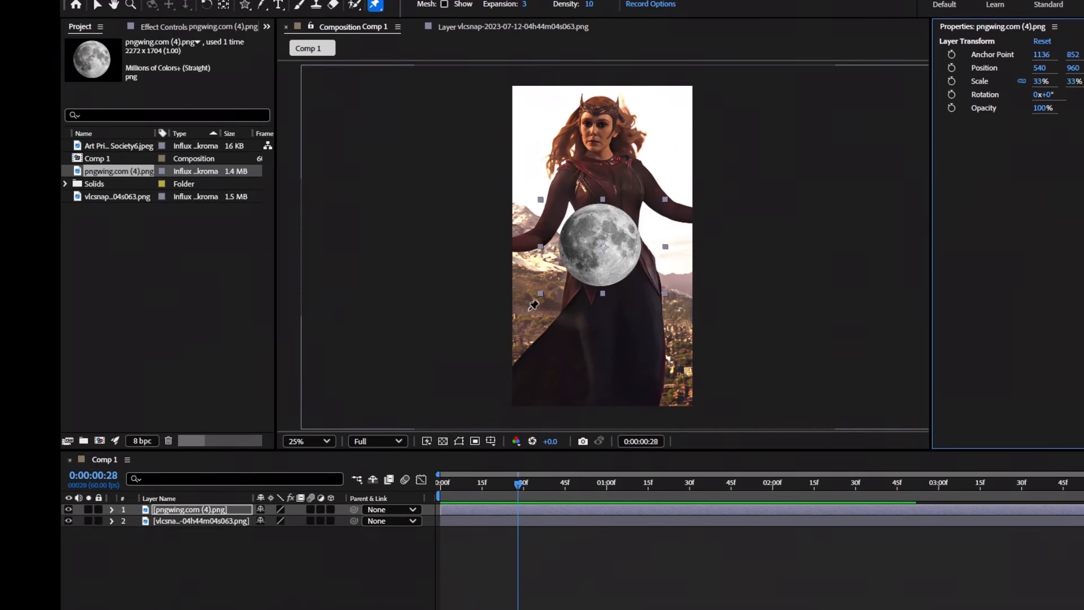
pyautogui.click(490, 441)
pyautogui.click(504, 470)
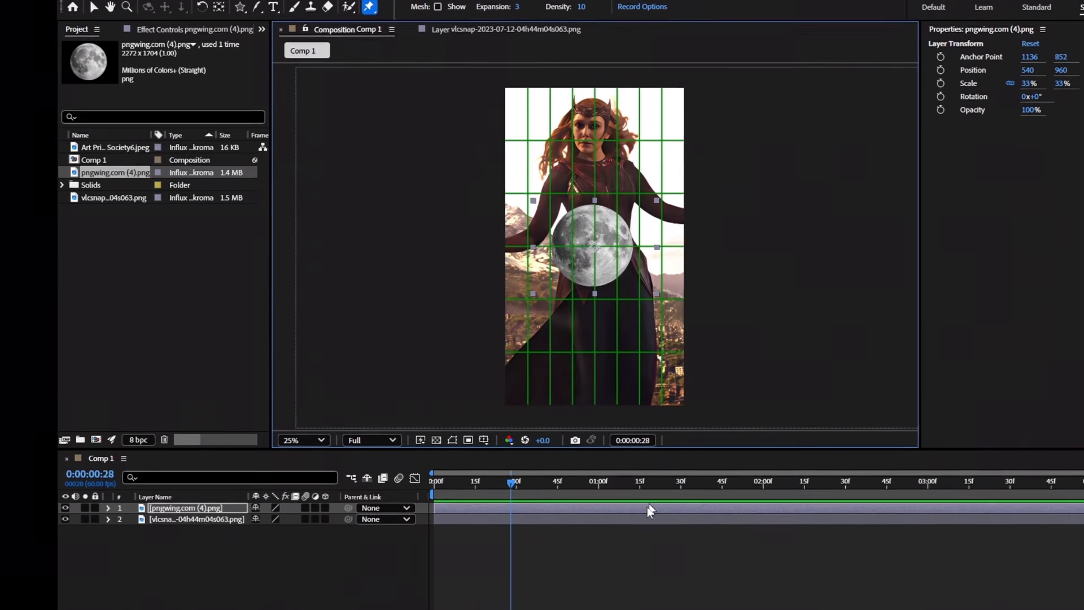
pyautogui.click(781, 210)
pyautogui.click(171, 507)
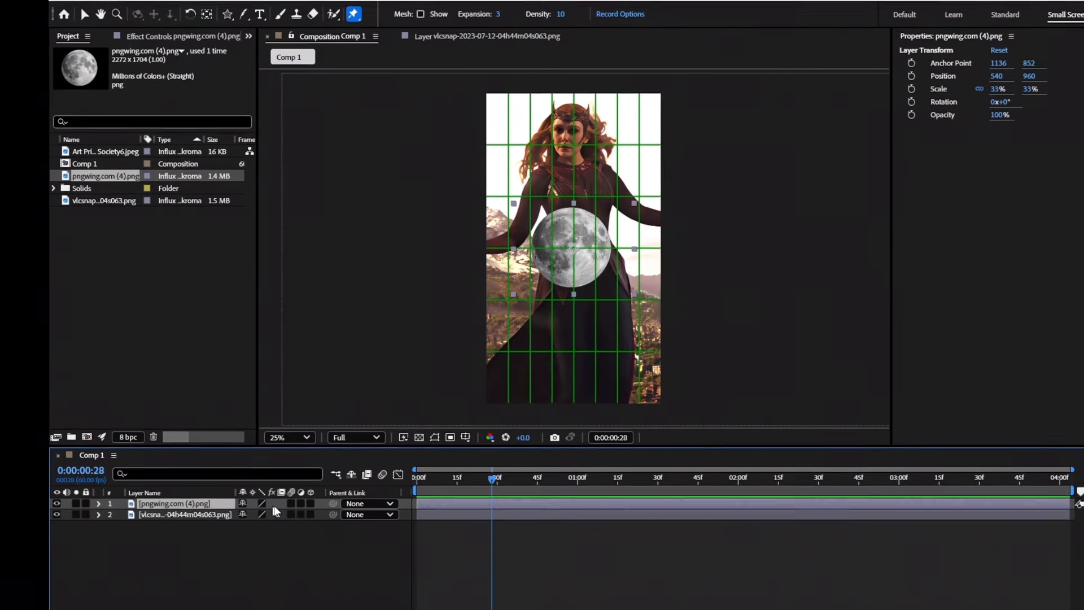
pyautogui.click(465, 437)
pyautogui.click(491, 469)
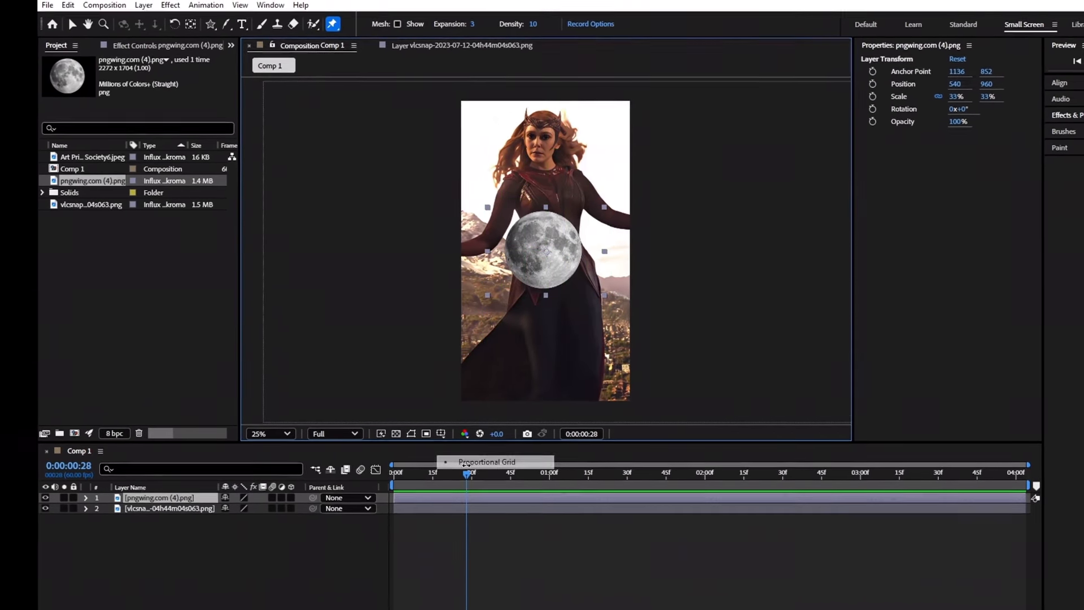
# Move the moon layer below the background footage layer and select it.
pyautogui.click(159, 508)
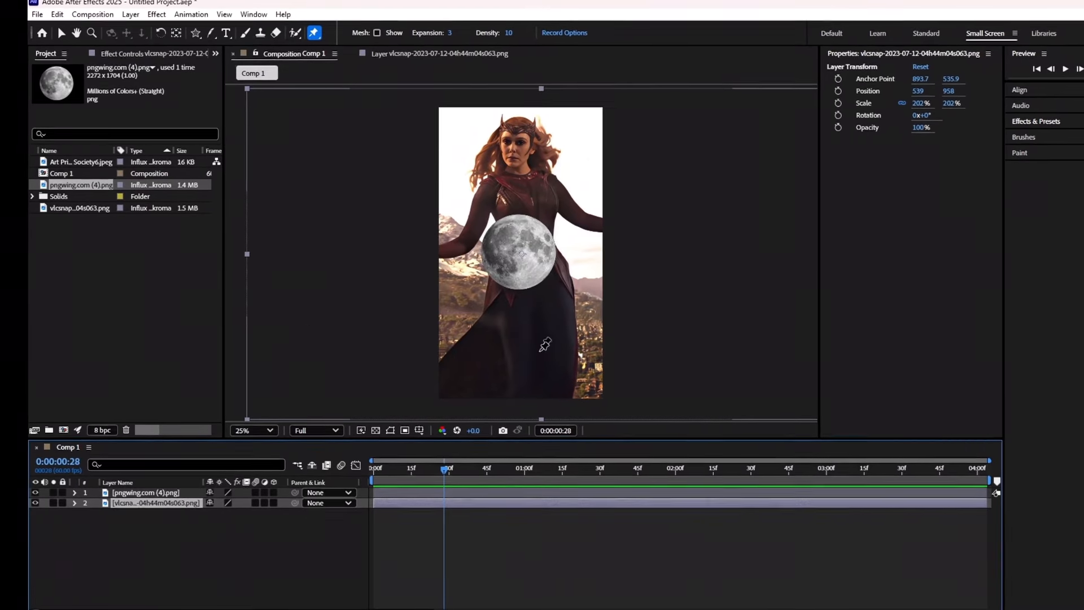
pyautogui.click(146, 493)
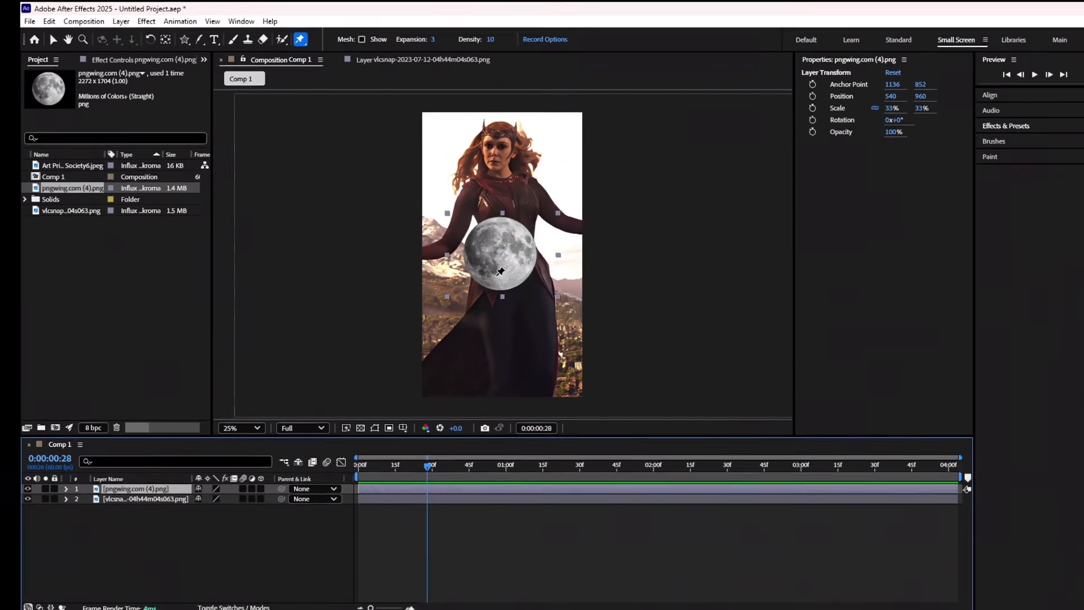
pyautogui.moveTo(136, 489); pyautogui.dragTo(108, 504)
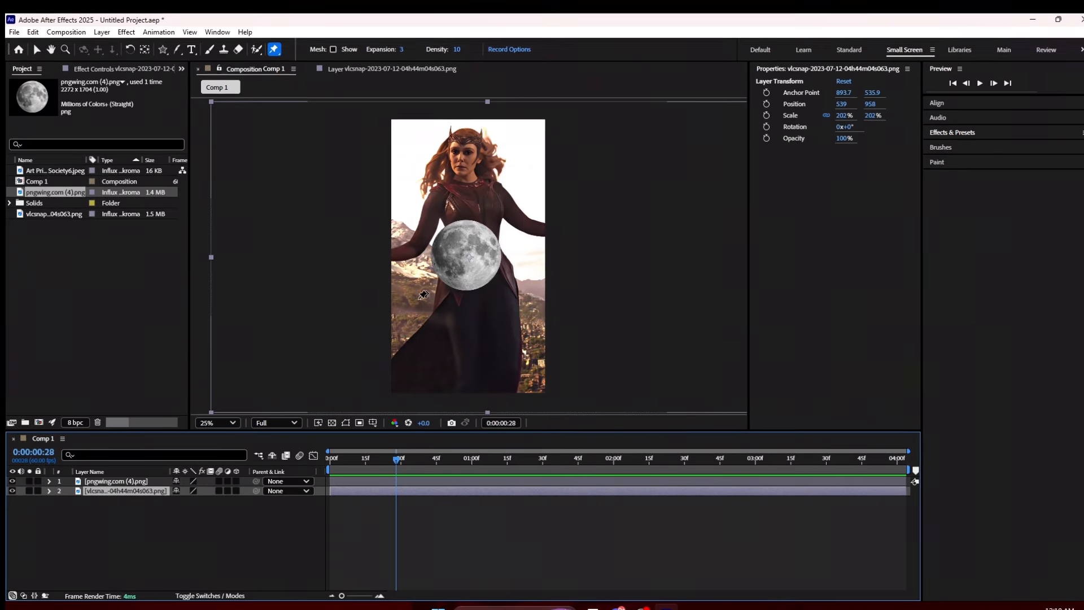
pyautogui.click(115, 482)
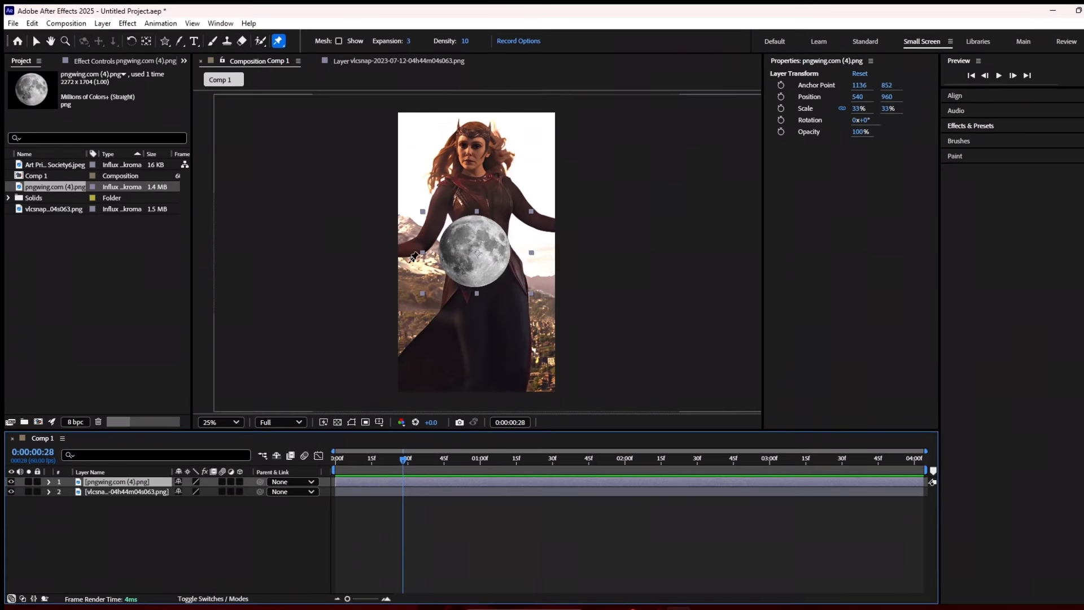
# Check the moon and background layers by toggling visibility and solo, scrubbing to frame 37.
pyautogui.click(10, 484)
pyautogui.click(10, 485)
pyautogui.click(11, 494)
pyautogui.click(10, 494)
pyautogui.click(28, 486)
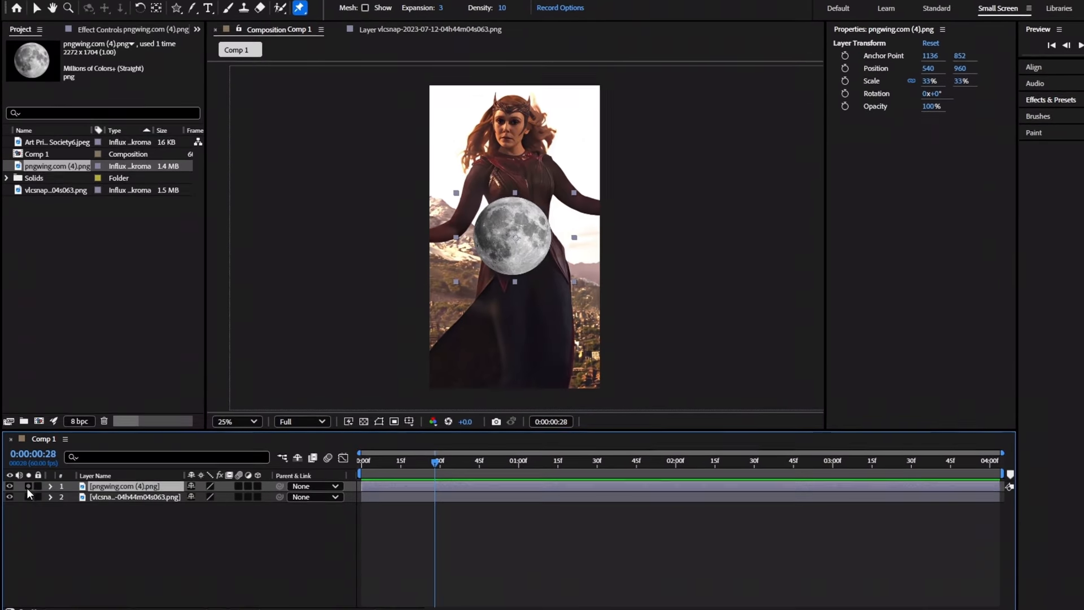
pyautogui.click(28, 487)
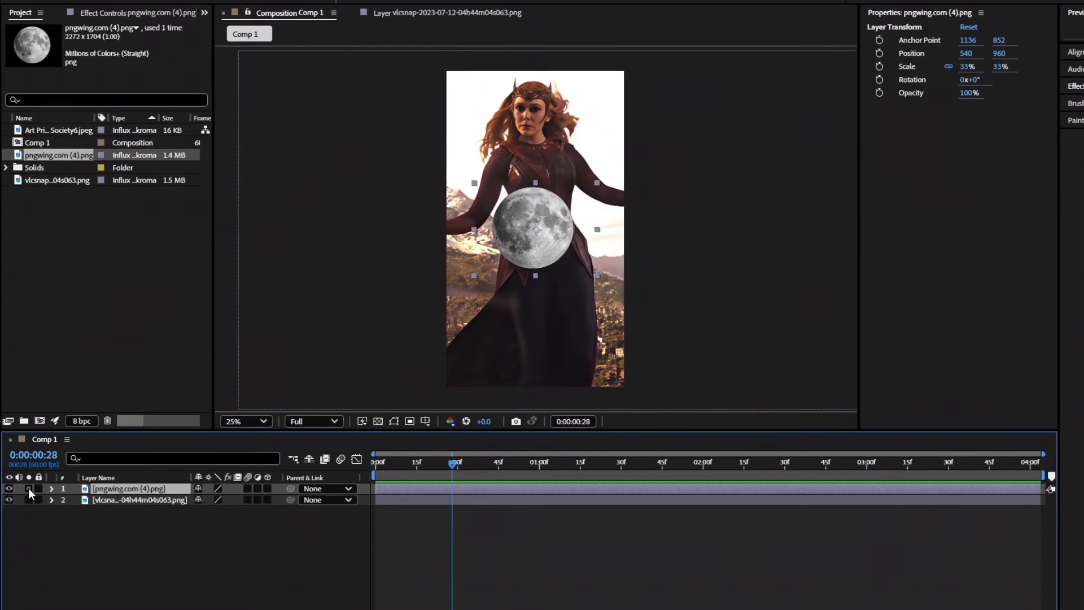
pyautogui.press('Home')
pyautogui.click(29, 488)
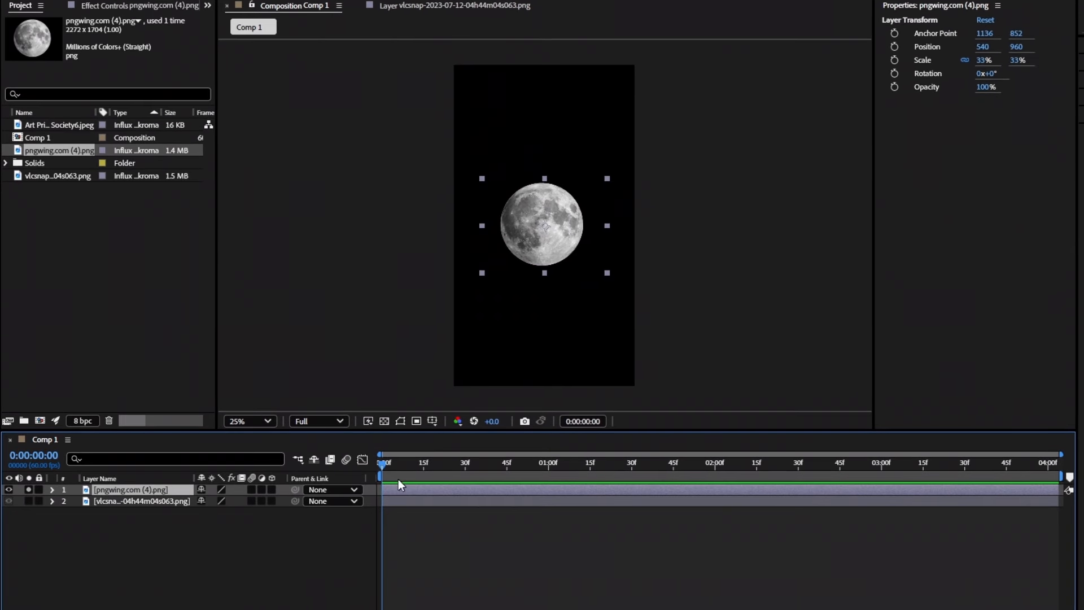
pyautogui.moveTo(390, 463); pyautogui.dragTo(485, 494)
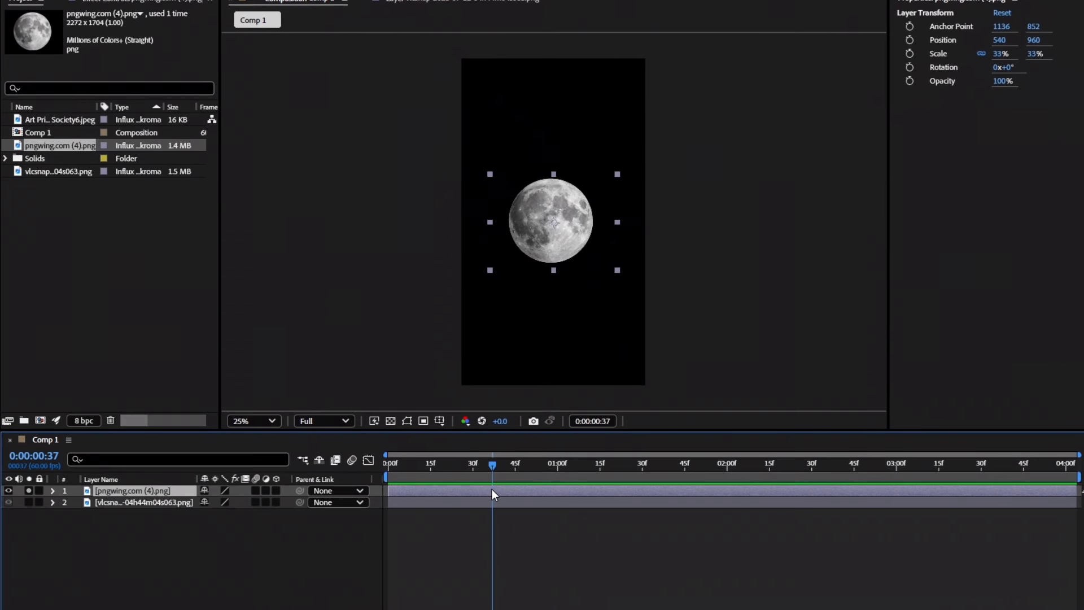
pyautogui.click(29, 492)
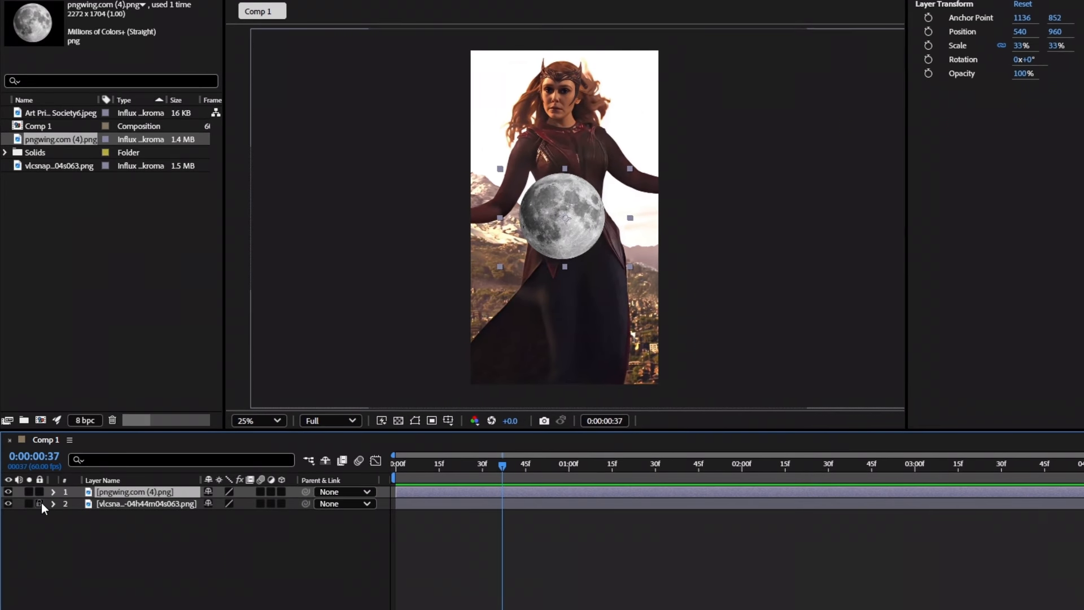
# Lock the background footage layer and enable motion blur on the moon layer.
pyautogui.click(39, 503)
pyautogui.click(111, 510)
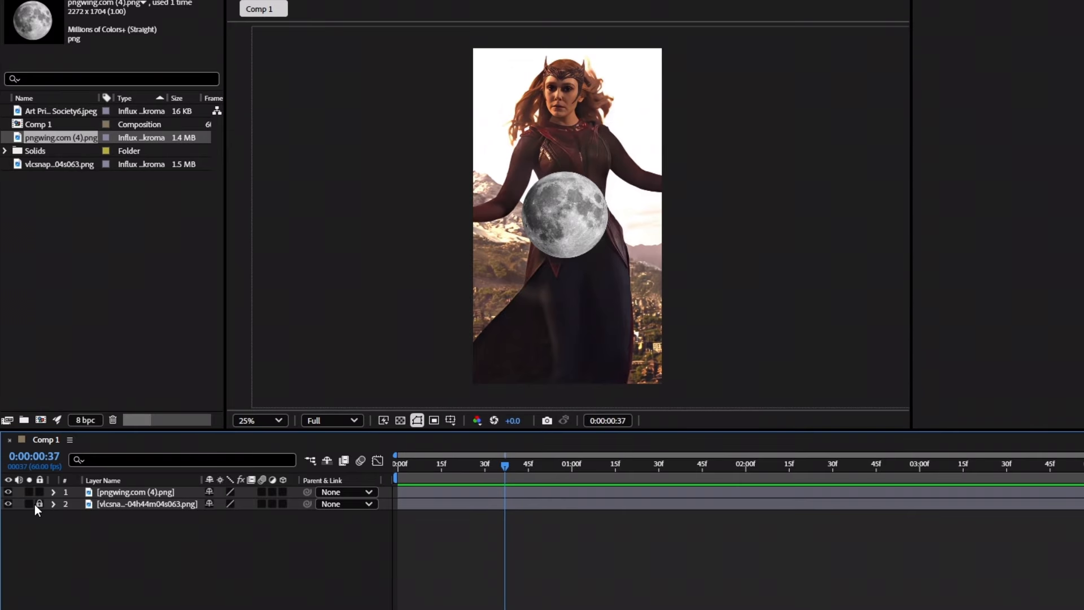
pyautogui.click(262, 492)
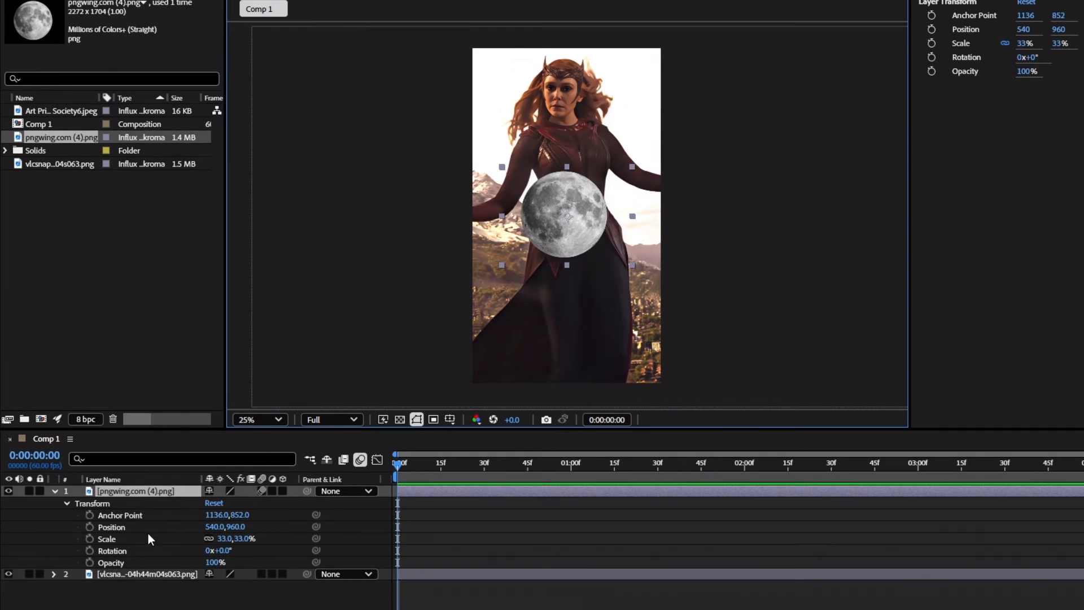
# Keyframe the moon's Position rising from 540,2232 below frame to 540,960 about one second in.
pyautogui.click(89, 527)
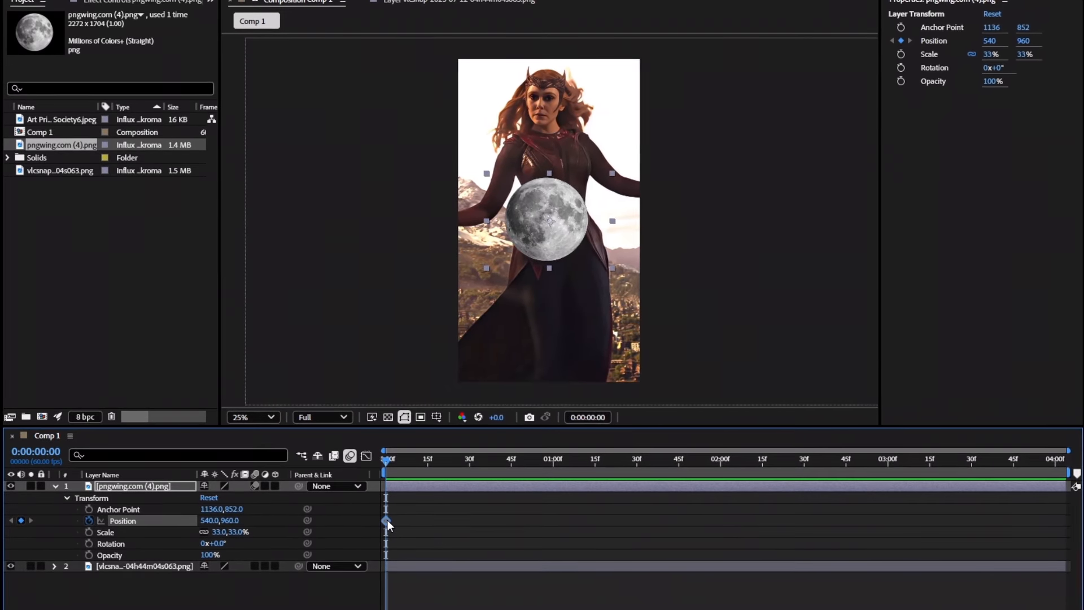
pyautogui.moveTo(388, 520); pyautogui.dragTo(554, 516)
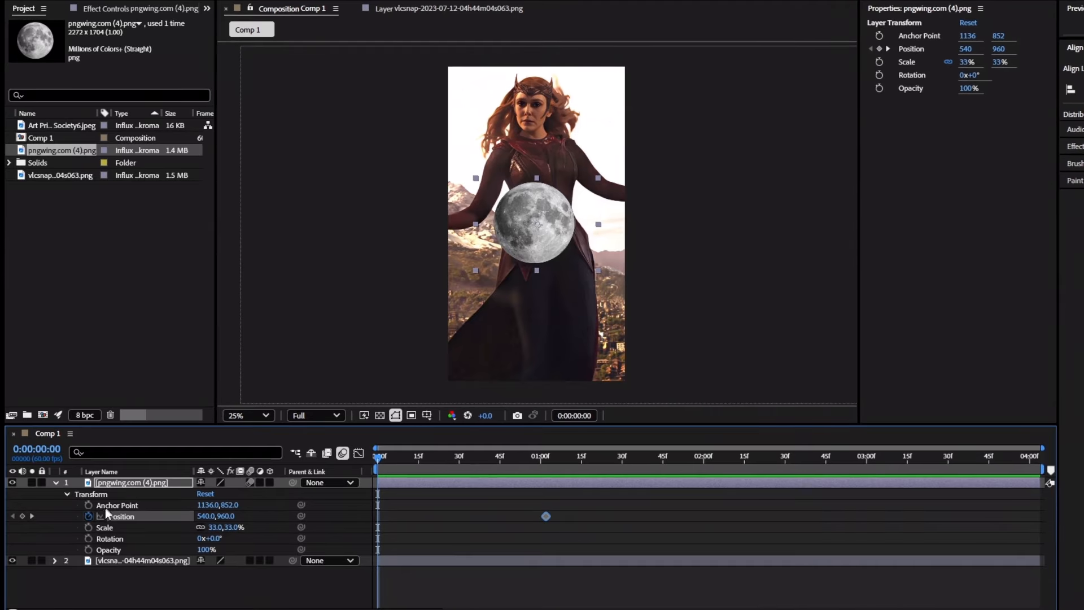
pyautogui.click(23, 516)
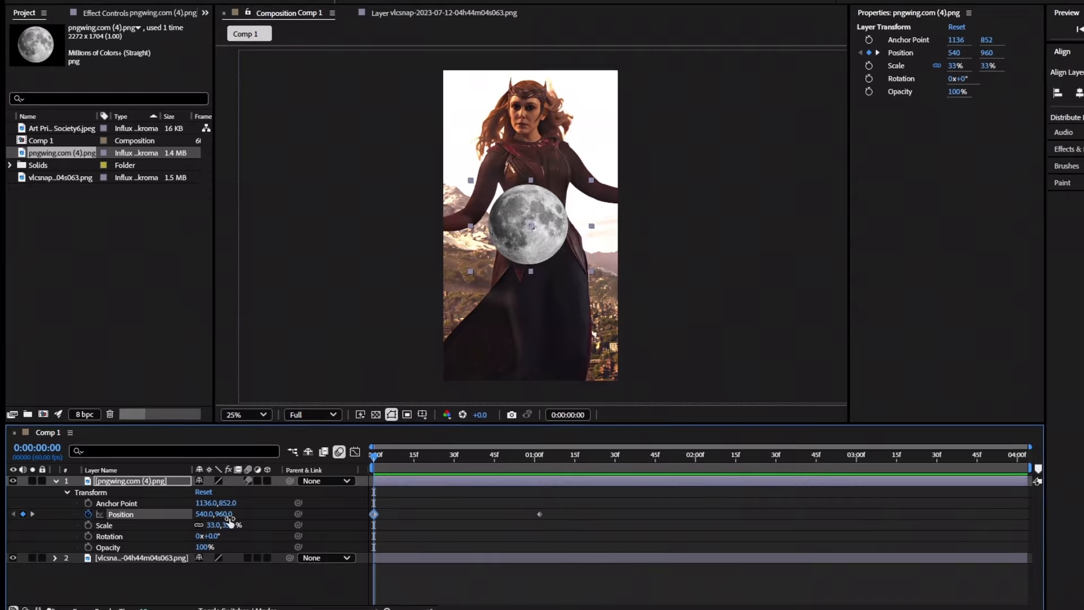
pyautogui.moveTo(224, 515); pyautogui.dragTo(1041, 497)
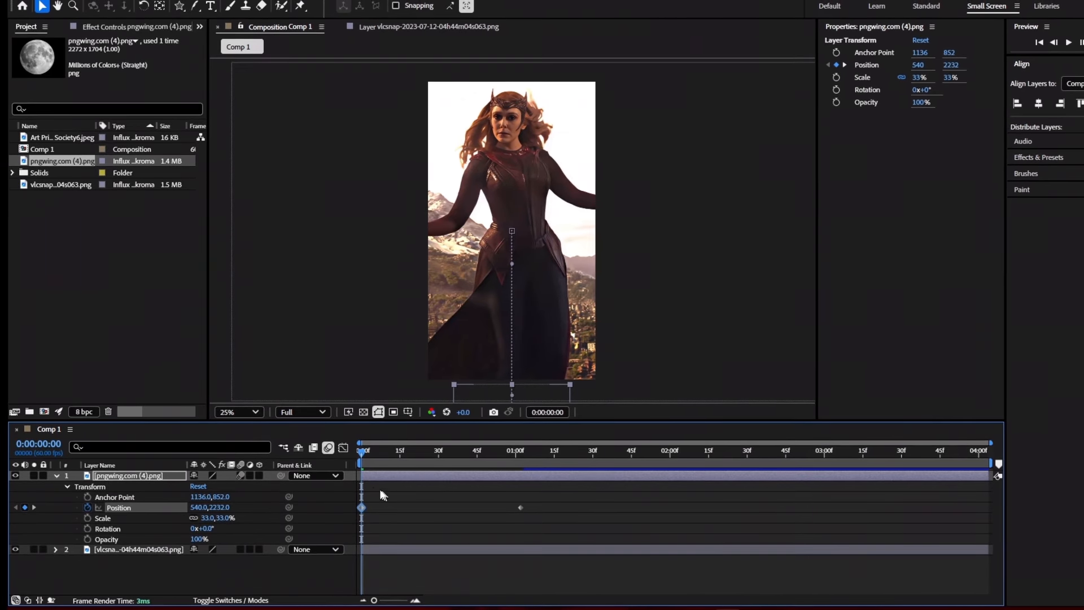
pyautogui.moveTo(363, 455); pyautogui.dragTo(518, 459)
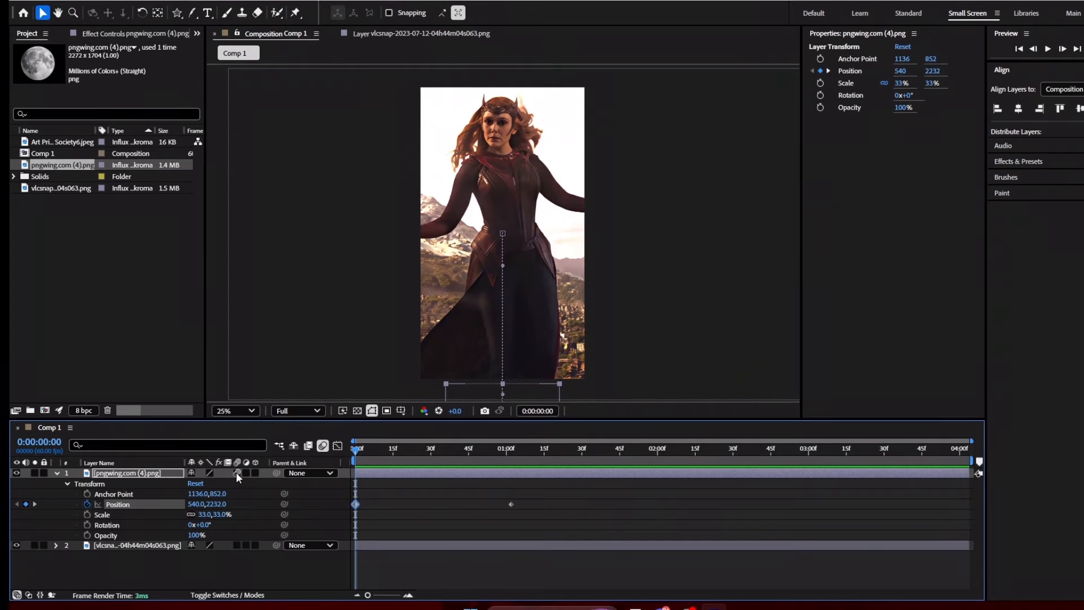
# Turn on motion blur for the moon layer and the composition, and preview the rise.
pyautogui.click(237, 473)
pyautogui.click(321, 445)
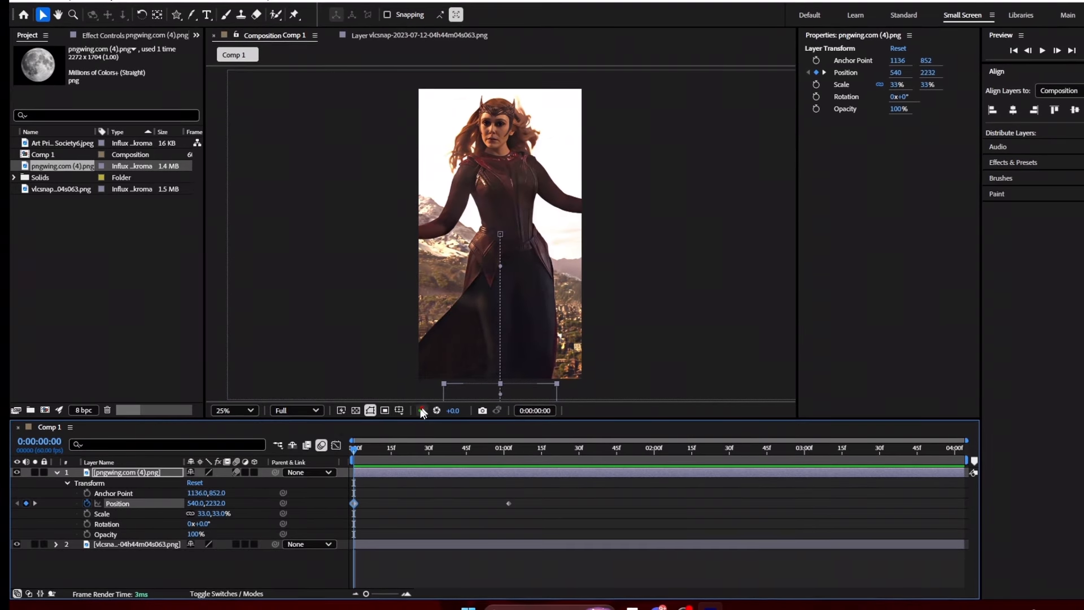
pyautogui.moveTo(355, 448); pyautogui.dragTo(509, 450)
pyautogui.click(85, 2)
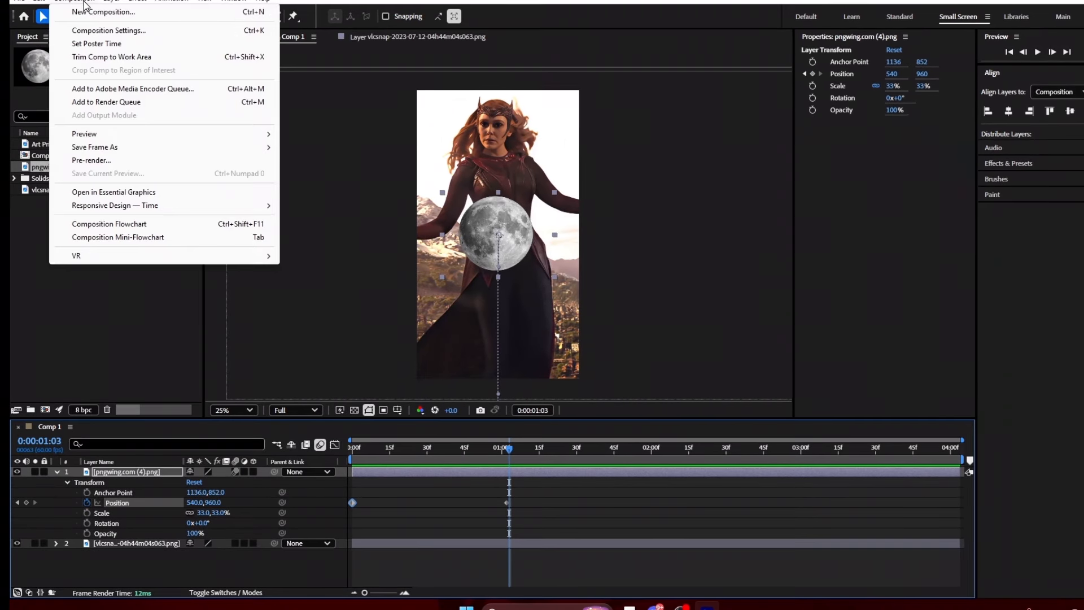
# Review the Advanced and 3D Renderer tabs of the Composition Settings.
pyautogui.click(92, 31)
pyautogui.click(465, 174)
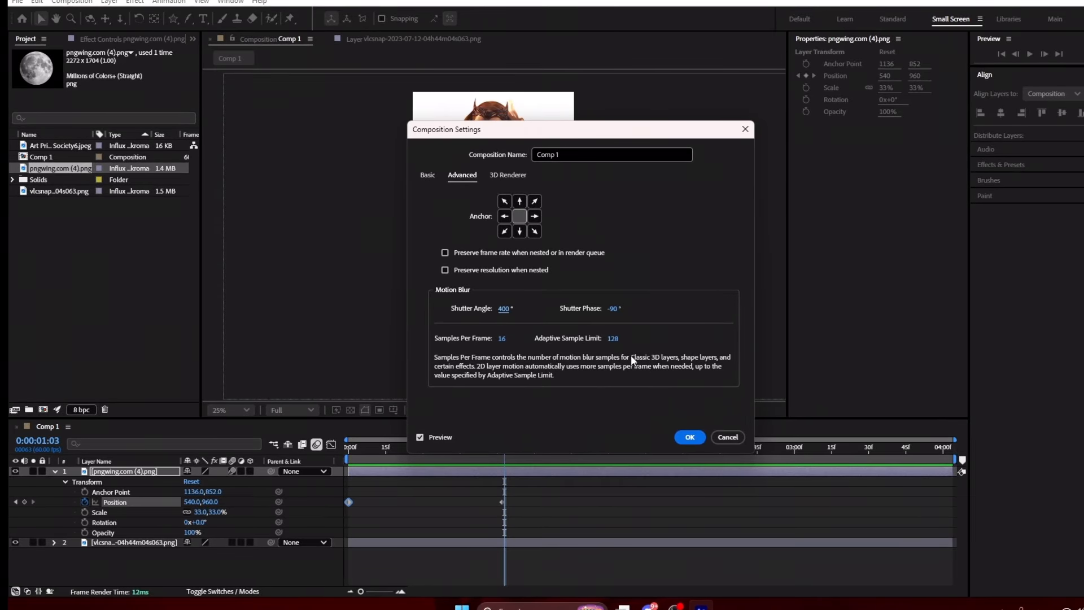
pyautogui.click(513, 175)
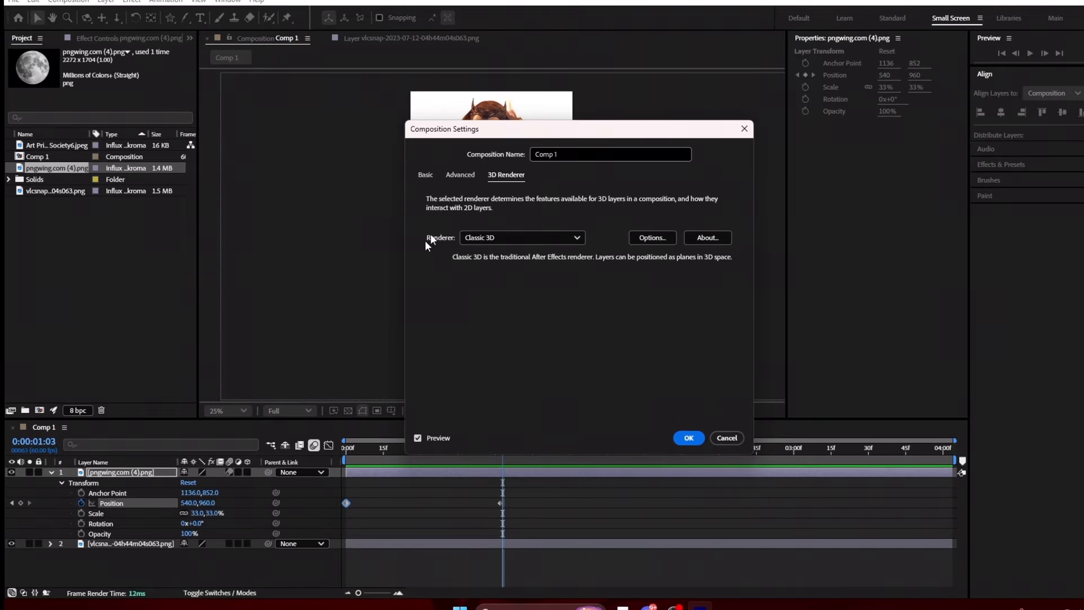
pyautogui.click(680, 439)
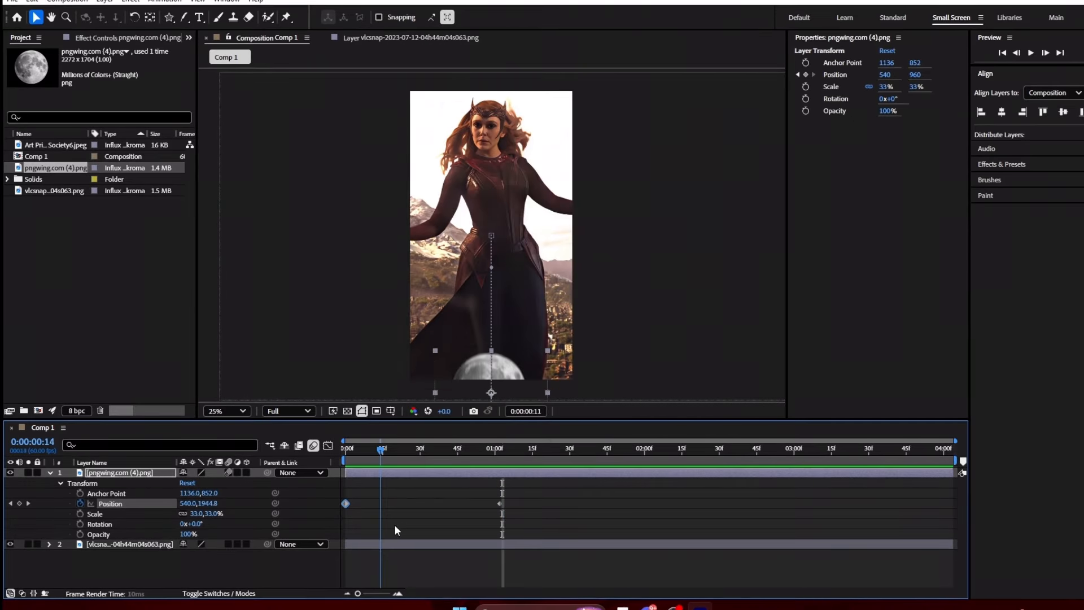
# Retime the moon's arrival to about 30f, preview, then swap Position keyframes for a Scale keyframe.
pyautogui.moveTo(394, 524); pyautogui.dragTo(309, 488)
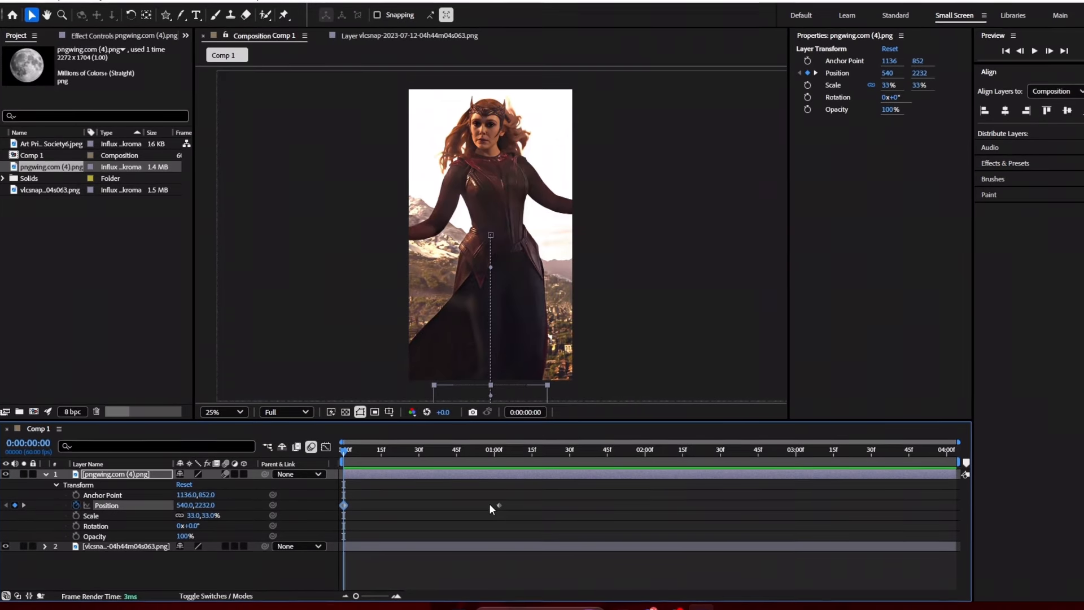
pyautogui.moveTo(500, 506); pyautogui.dragTo(411, 511)
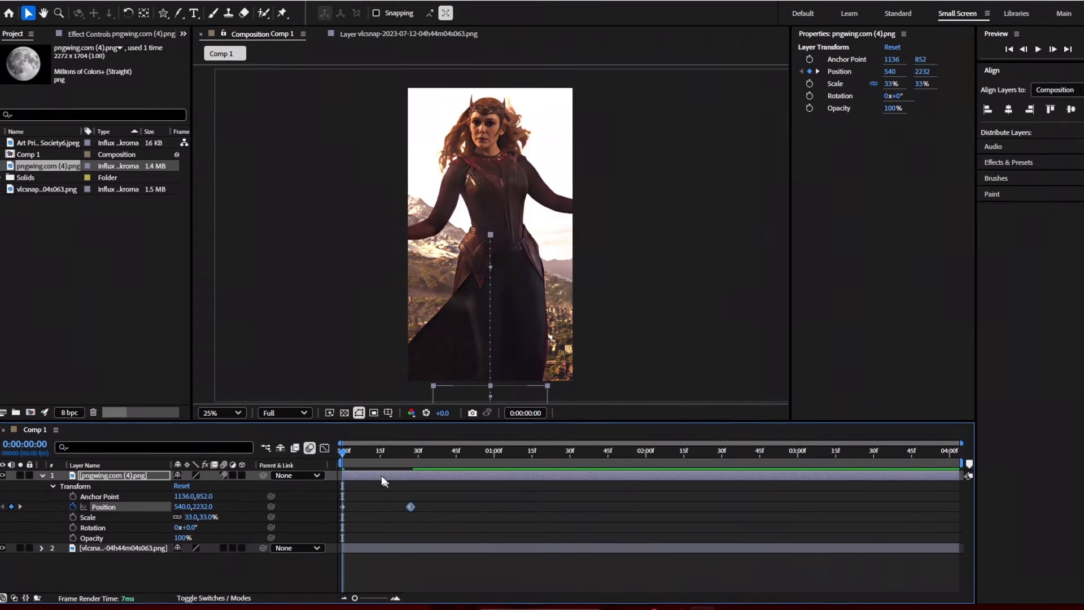
pyautogui.press('space')
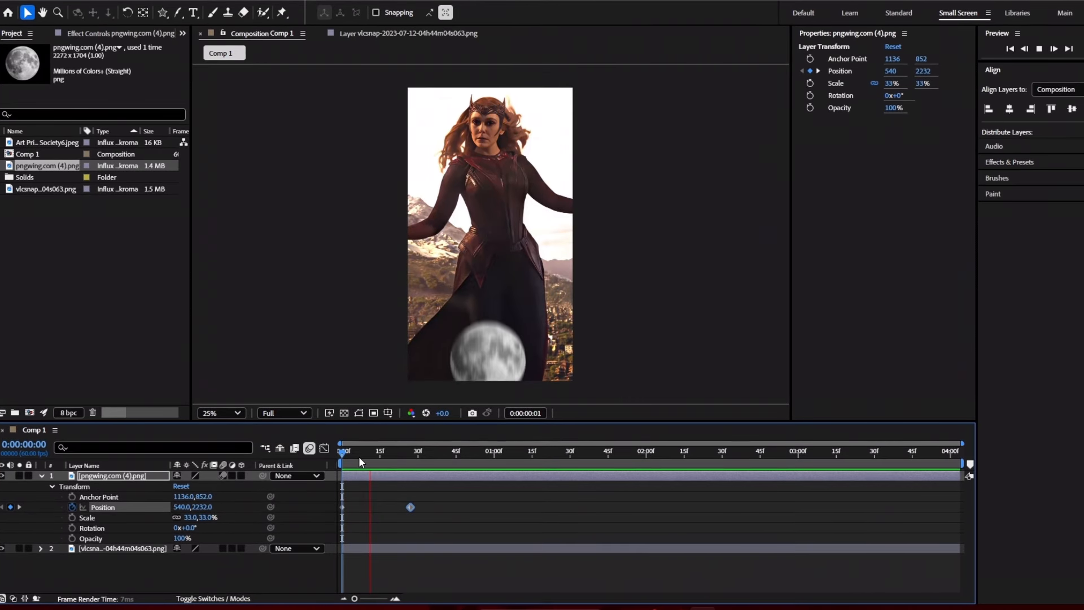
pyautogui.press('space')
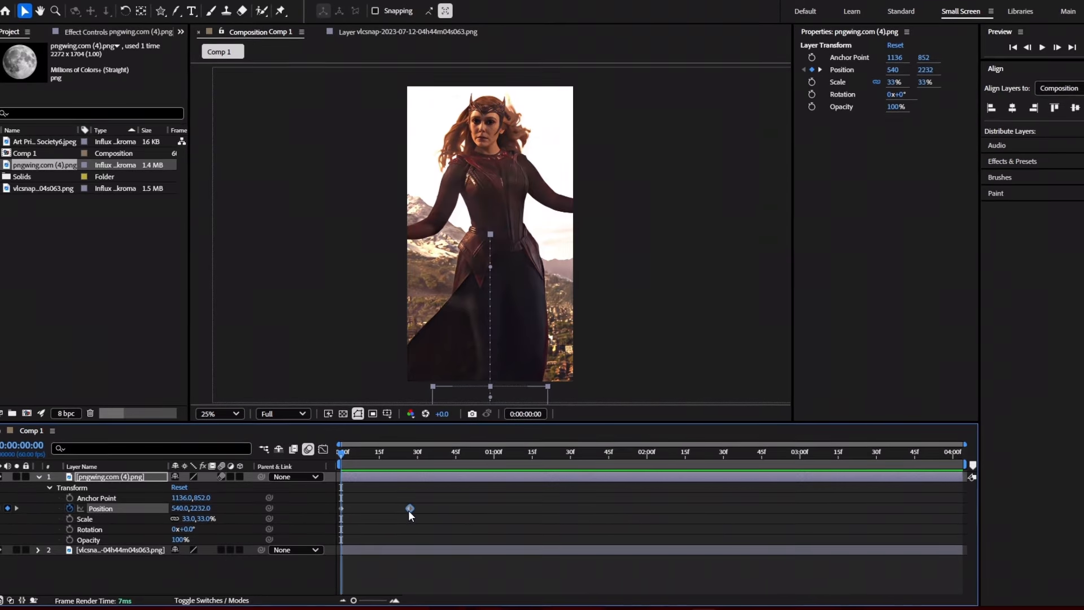
pyautogui.moveTo(409, 510)
pyautogui.mouseDown()
pyautogui.moveTo(446, 513)
pyautogui.moveTo(412, 517)
pyautogui.mouseUp()
pyautogui.press('space')
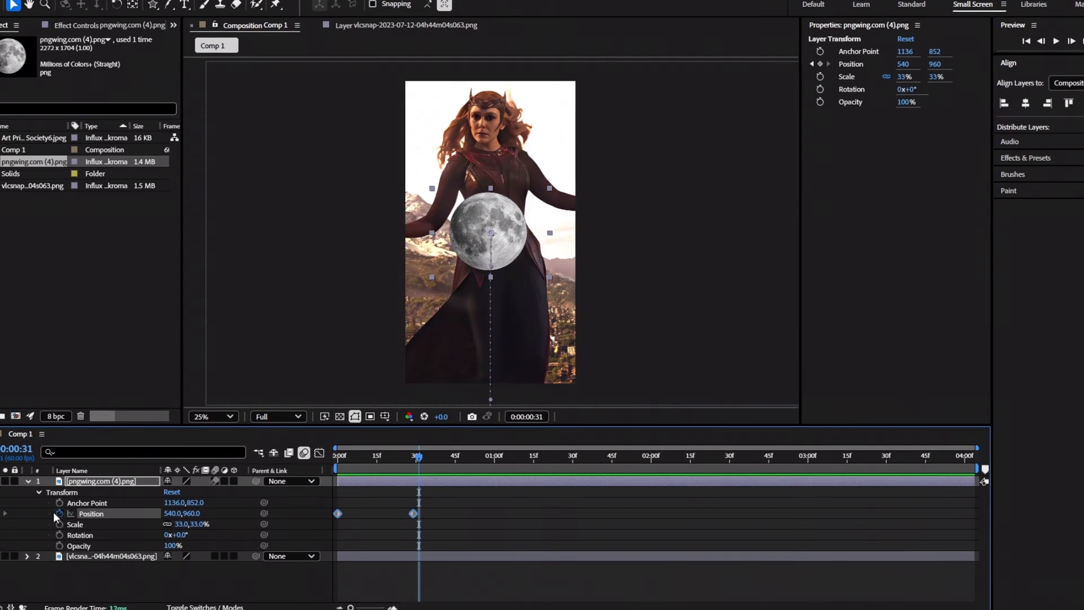
pyautogui.click(59, 513)
pyautogui.click(57, 524)
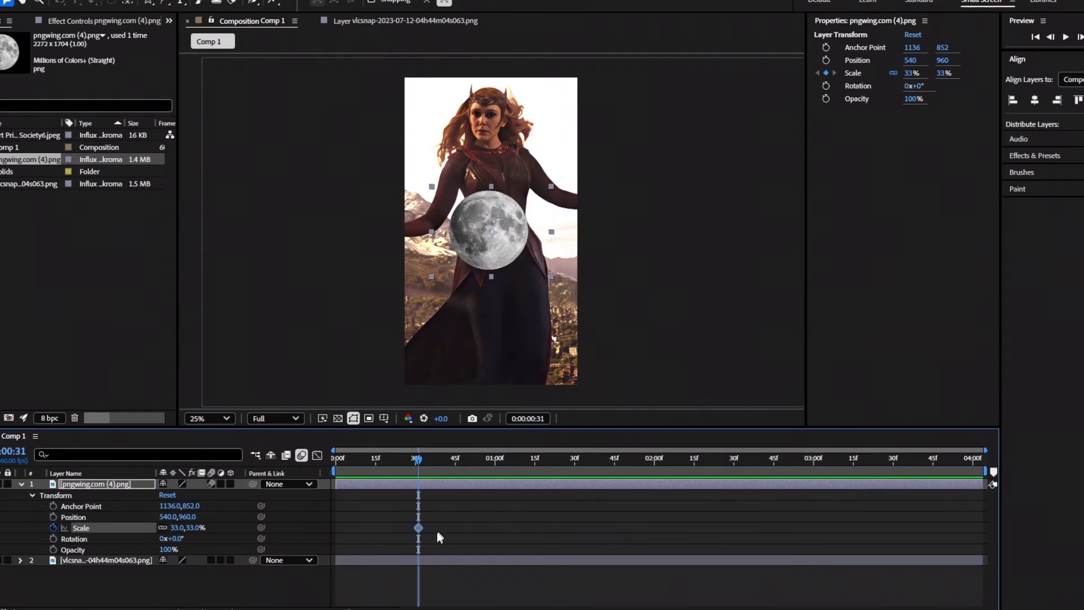
# Keyframe the moon's Scale from 0% at the start to 33% around one second, then preview.
pyautogui.click(53, 529)
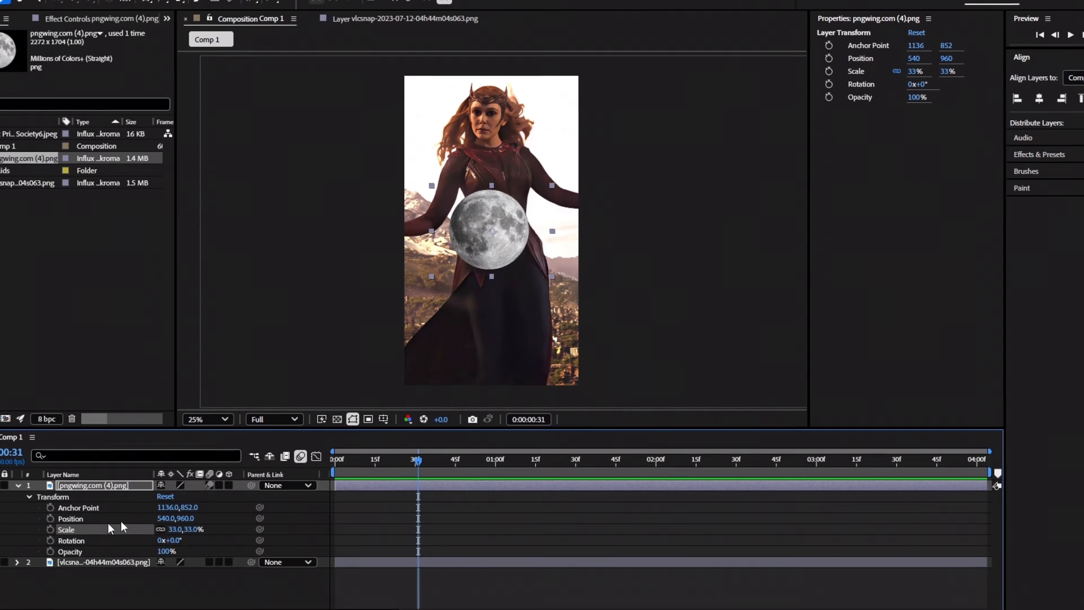
pyautogui.press('Home')
pyautogui.click(48, 530)
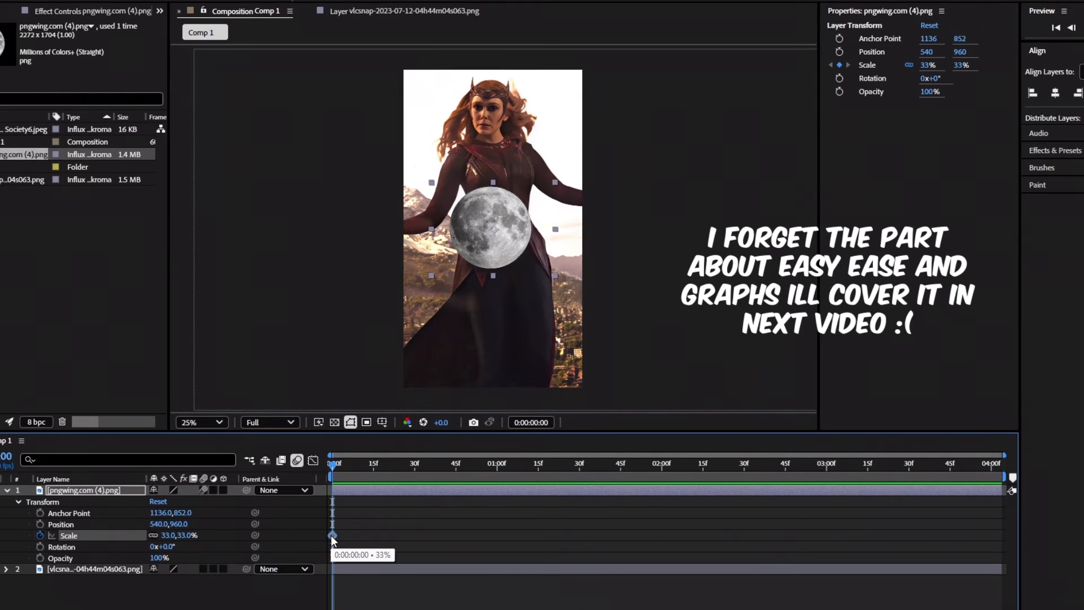
pyautogui.moveTo(334, 535); pyautogui.dragTo(467, 533)
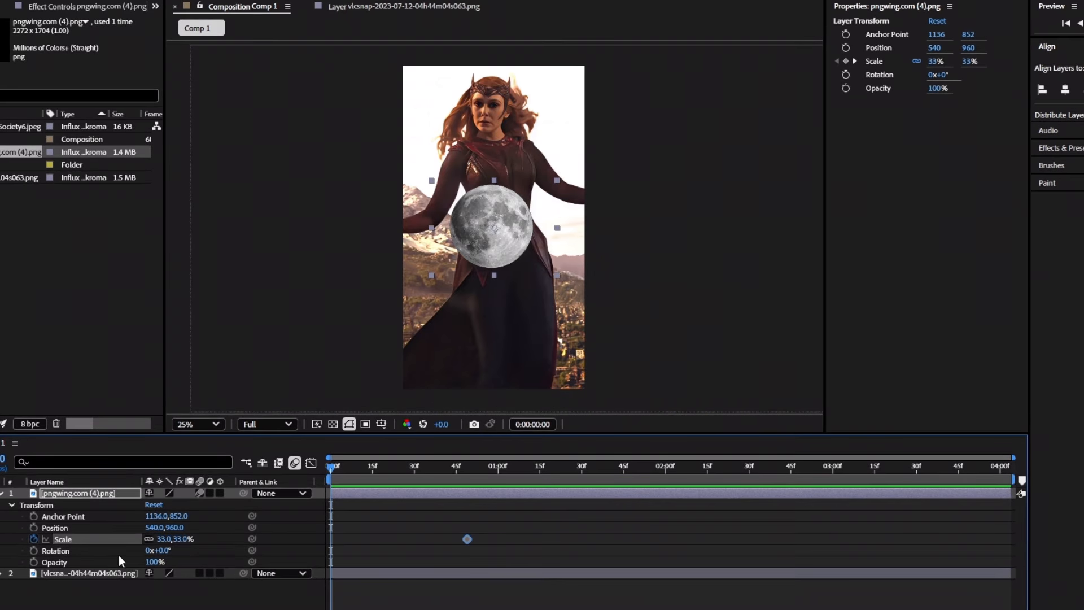
pyautogui.moveTo(162, 539); pyautogui.dragTo(148, 541)
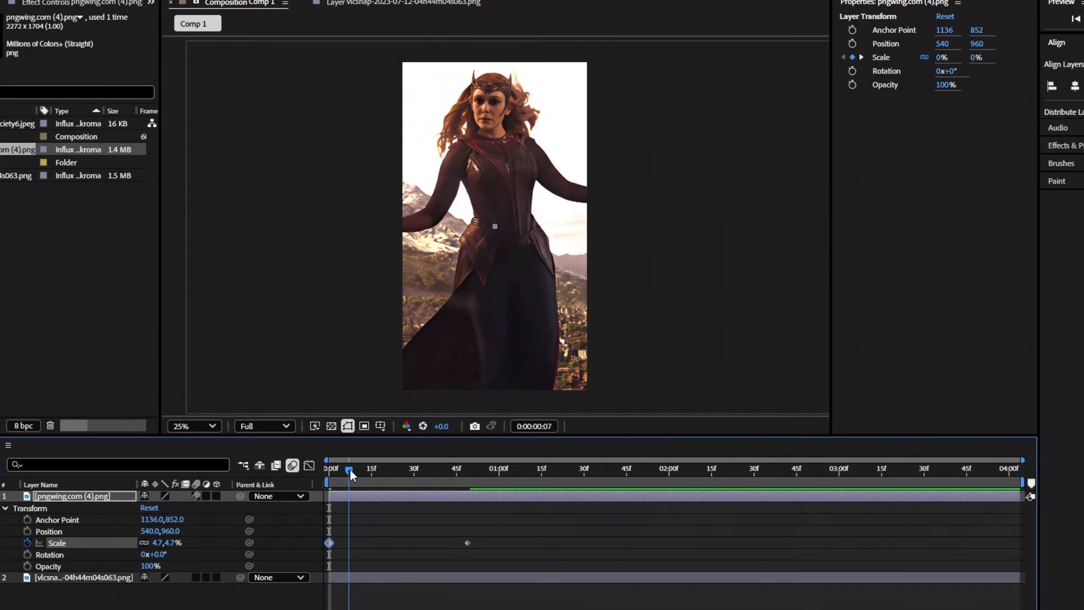
pyautogui.moveTo(449, 472); pyautogui.dragTo(221, 496)
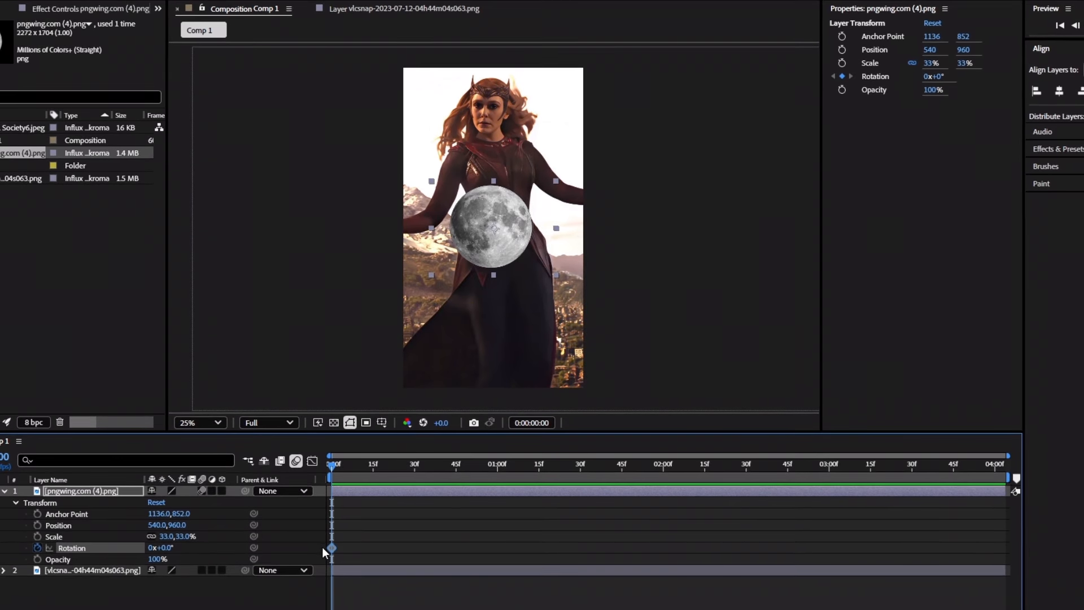
# Keyframe the moon's Rotation and preview it spinning.
pyautogui.moveTo(332, 548); pyautogui.dragTo(459, 546)
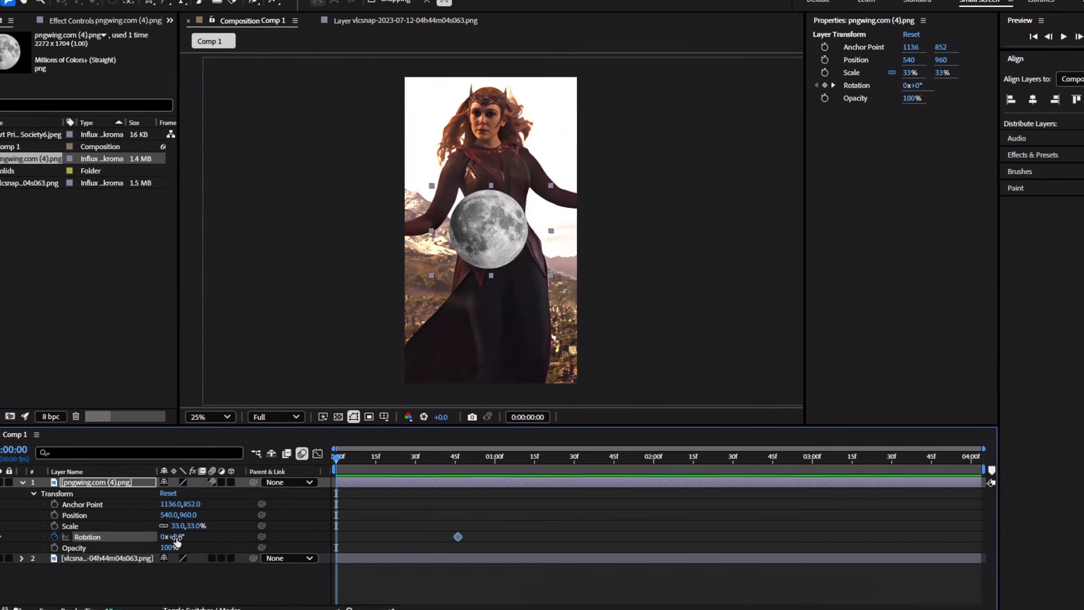
pyautogui.moveTo(172, 539); pyautogui.dragTo(362, 520)
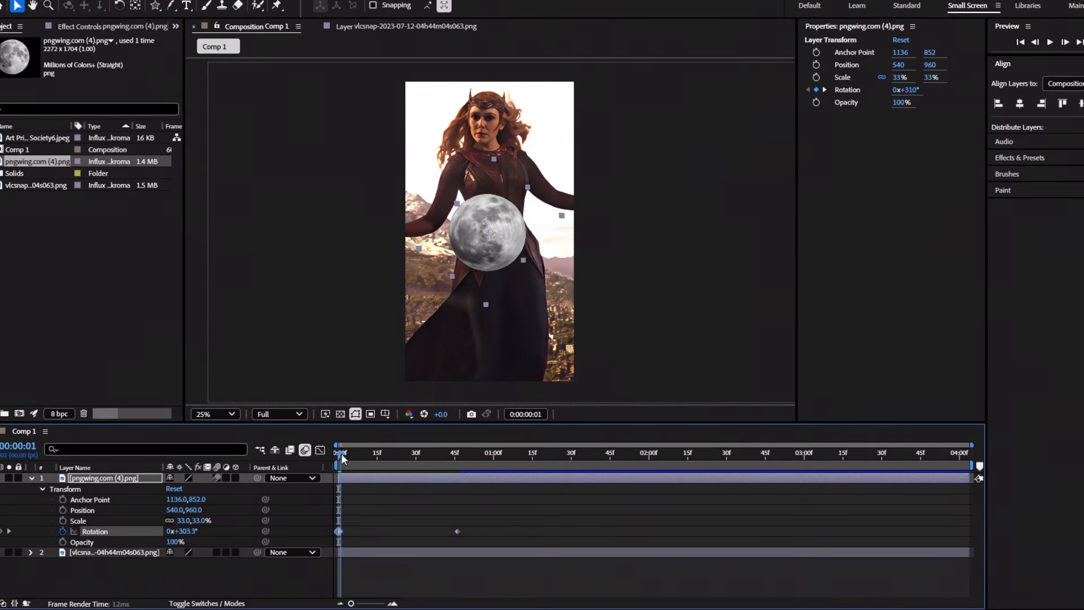
pyautogui.moveTo(337, 455)
pyautogui.mouseDown()
pyautogui.moveTo(475, 460)
pyautogui.moveTo(339, 460)
pyautogui.mouseUp()
pyautogui.press('space')
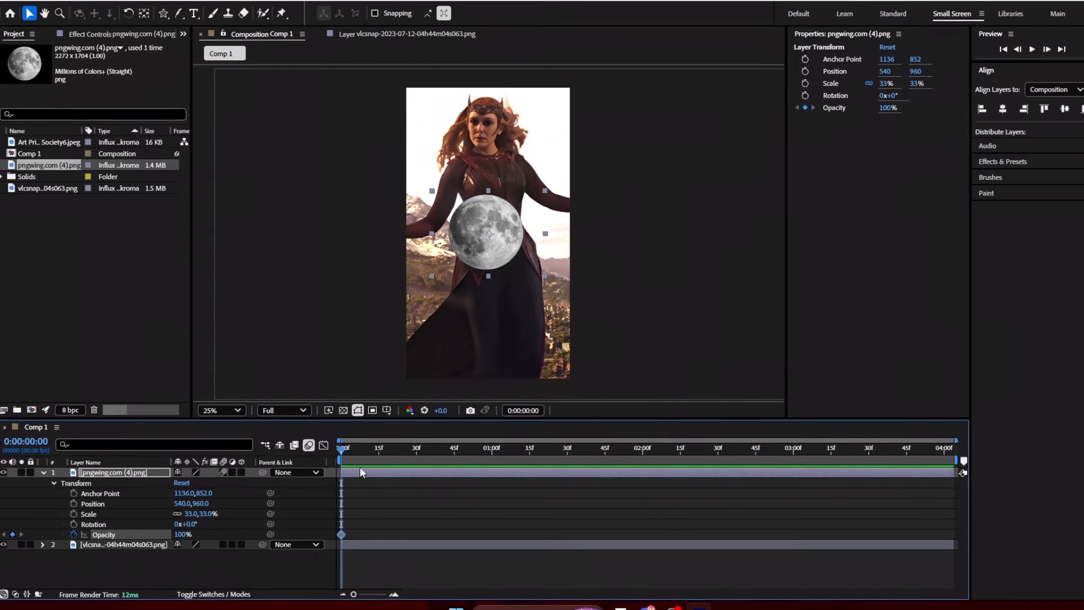
# Keyframe the moon's Opacity at 0% at the start and again at about 50f.
pyautogui.moveTo(452, 534); pyautogui.dragTo(404, 532)
pyautogui.moveTo(183, 535); pyautogui.dragTo(119, 540)
pyautogui.moveTo(344, 457); pyautogui.dragTo(466, 452)
pyautogui.hotkey('ctrl', 'c')
pyautogui.hotkey('ctrl', 'v')
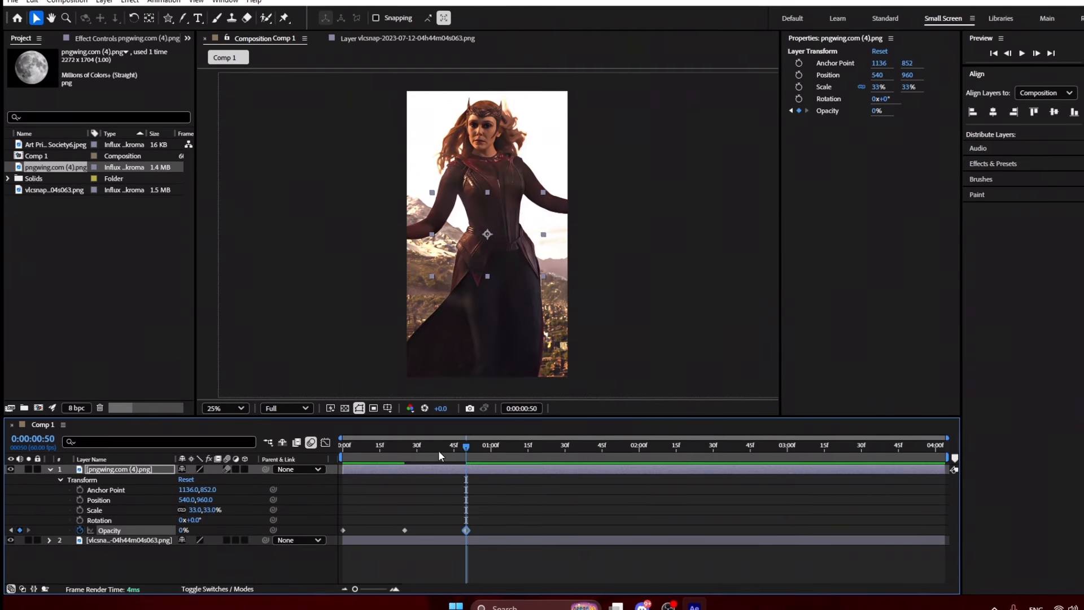
pyautogui.press('Home')
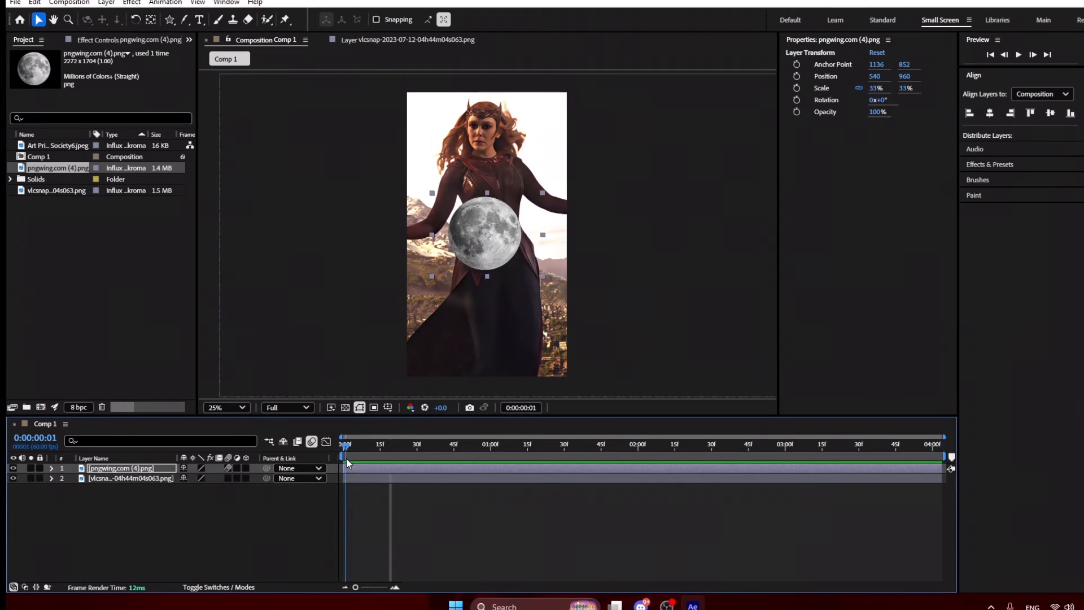
pyautogui.moveTo(346, 459); pyautogui.dragTo(405, 465)
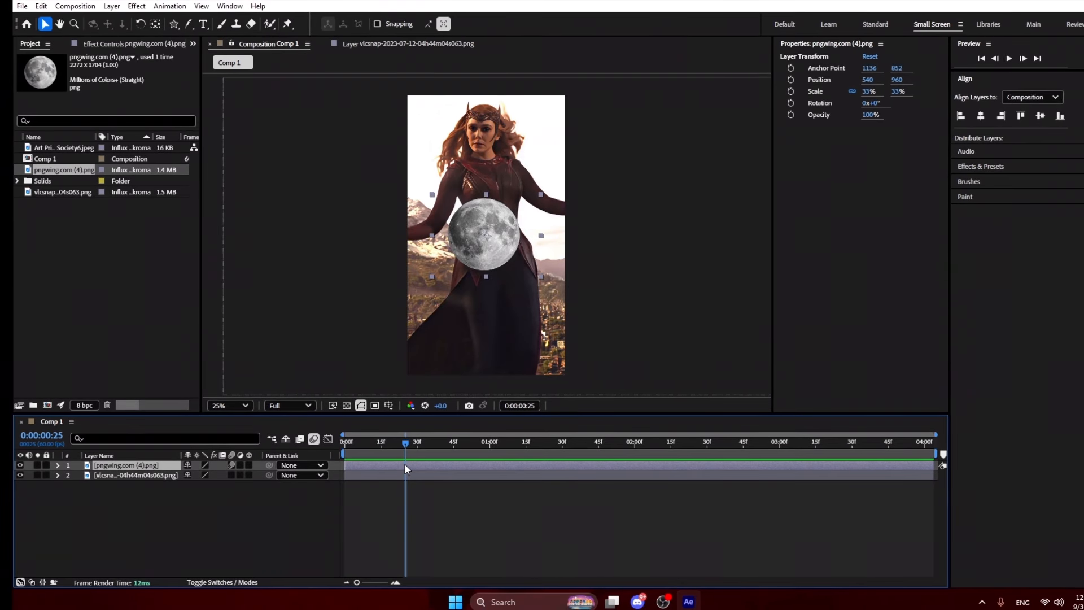
# Split the moon layer at 25f and delete the earlier piece.
pyautogui.hotkey('ctrl', 'shift', 'd')
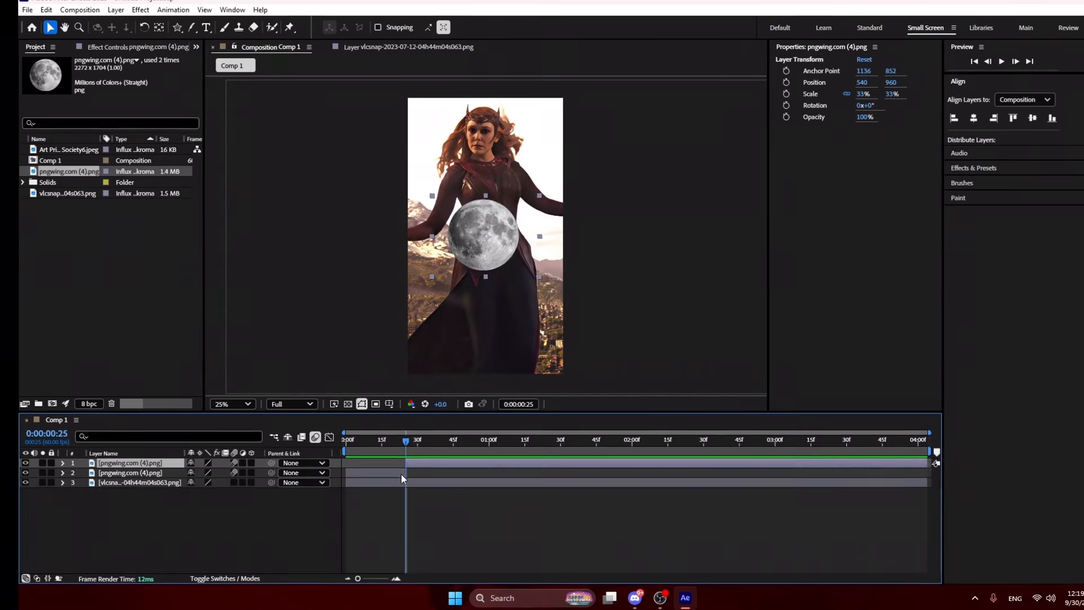
pyautogui.click(401, 474)
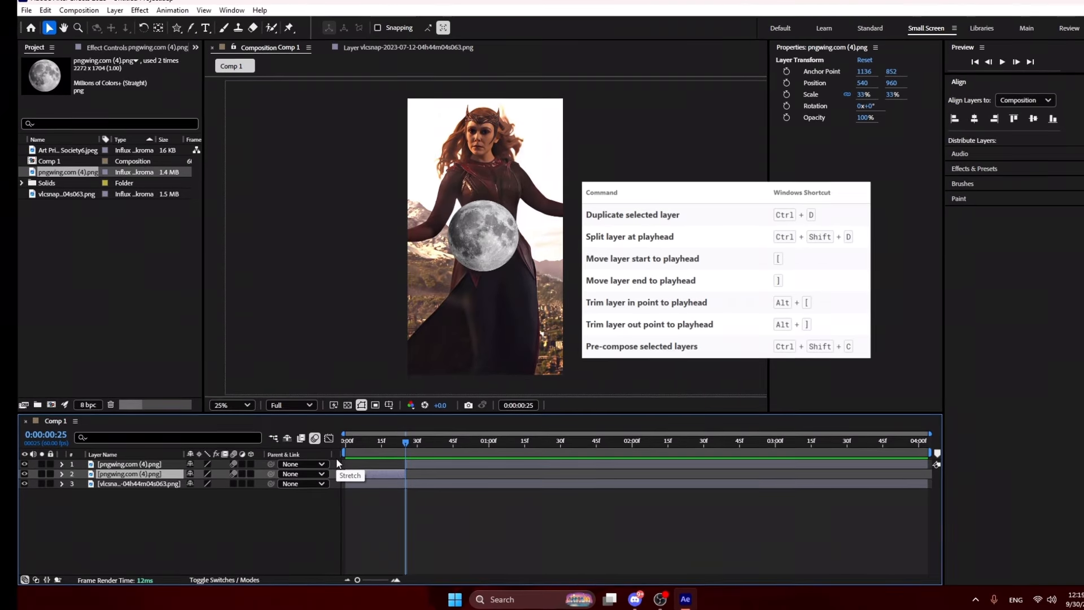
pyautogui.press('Delete')
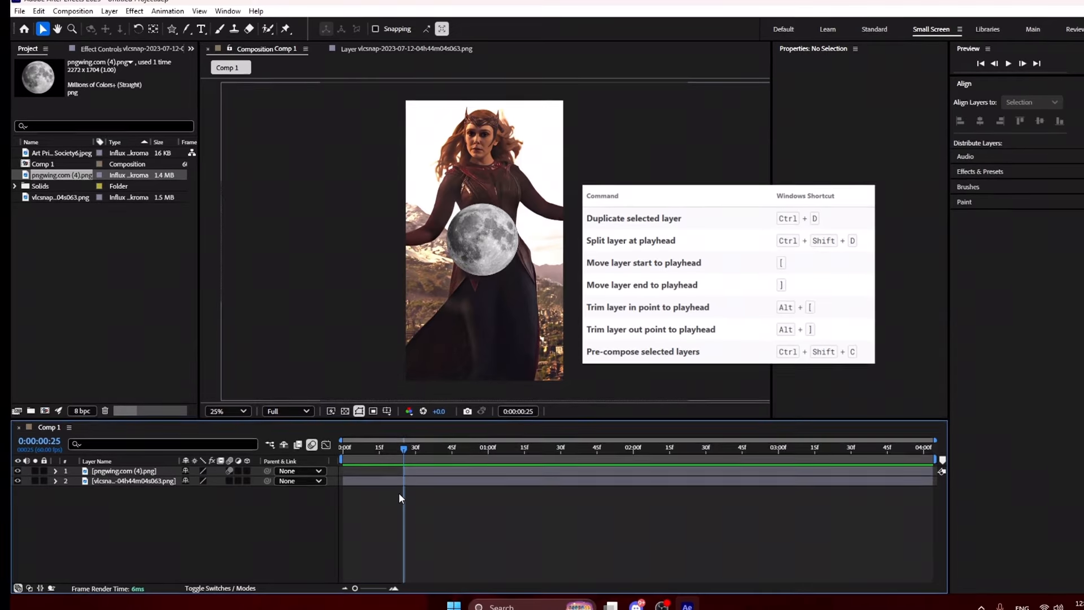
pyautogui.click(390, 447)
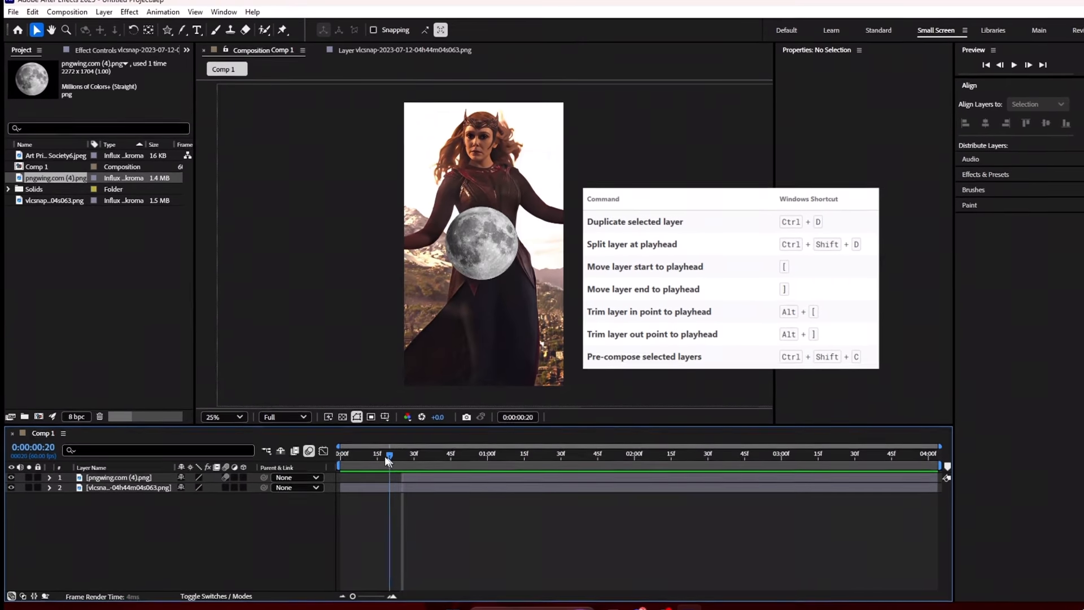
pyautogui.moveTo(386, 458); pyautogui.dragTo(514, 526)
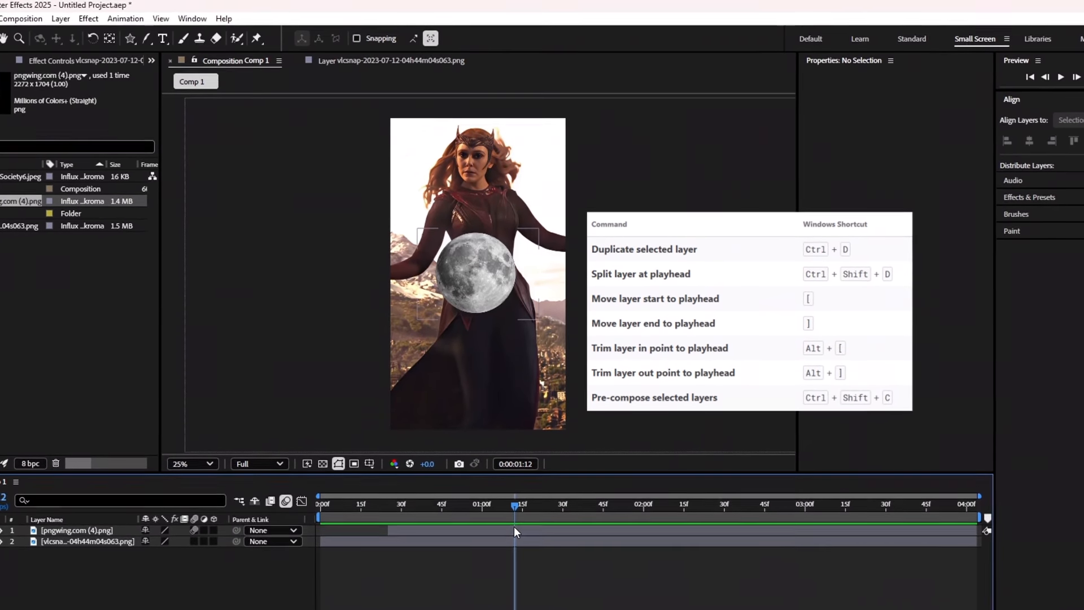
# Split the moon layer at 1:12, delete the later piece, and check the trimmed timing.
pyautogui.click(513, 526)
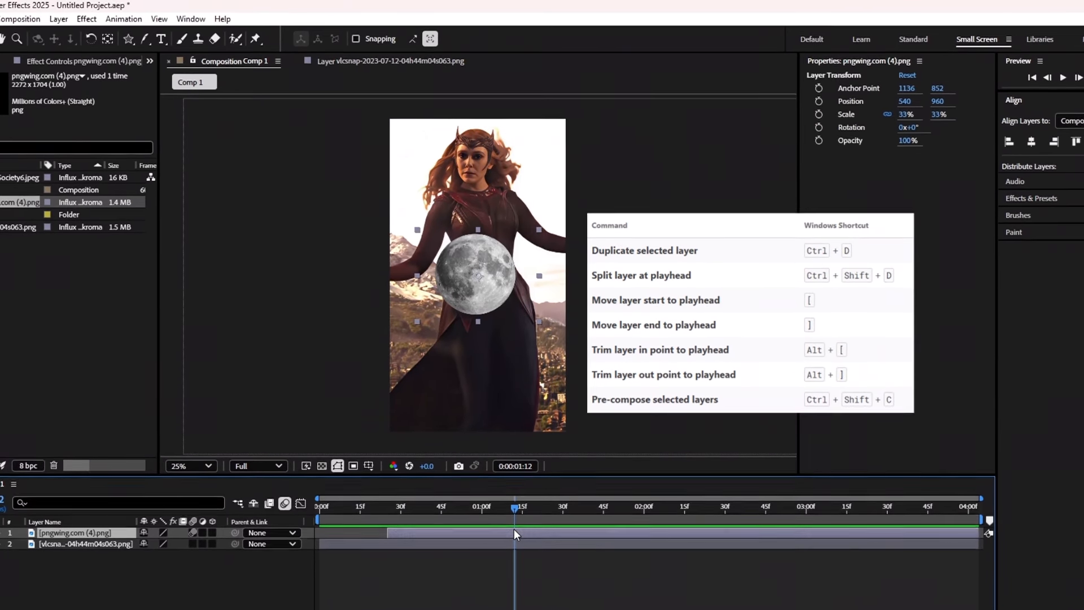
pyautogui.hotkey('ctrl', 'shift', 'd')
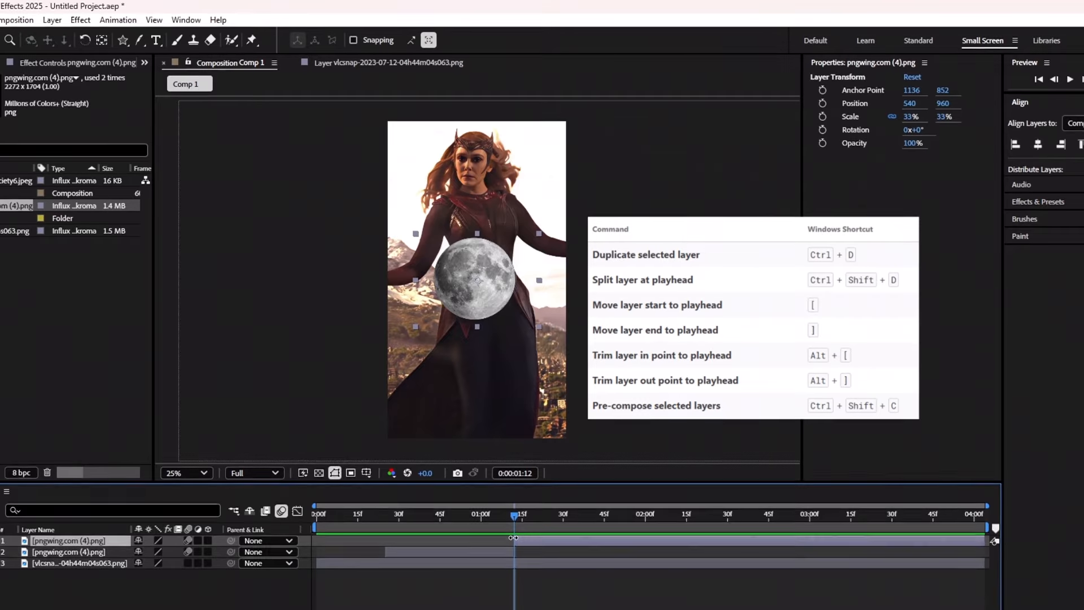
pyautogui.press('Delete')
pyautogui.moveTo(514, 518); pyautogui.dragTo(496, 568)
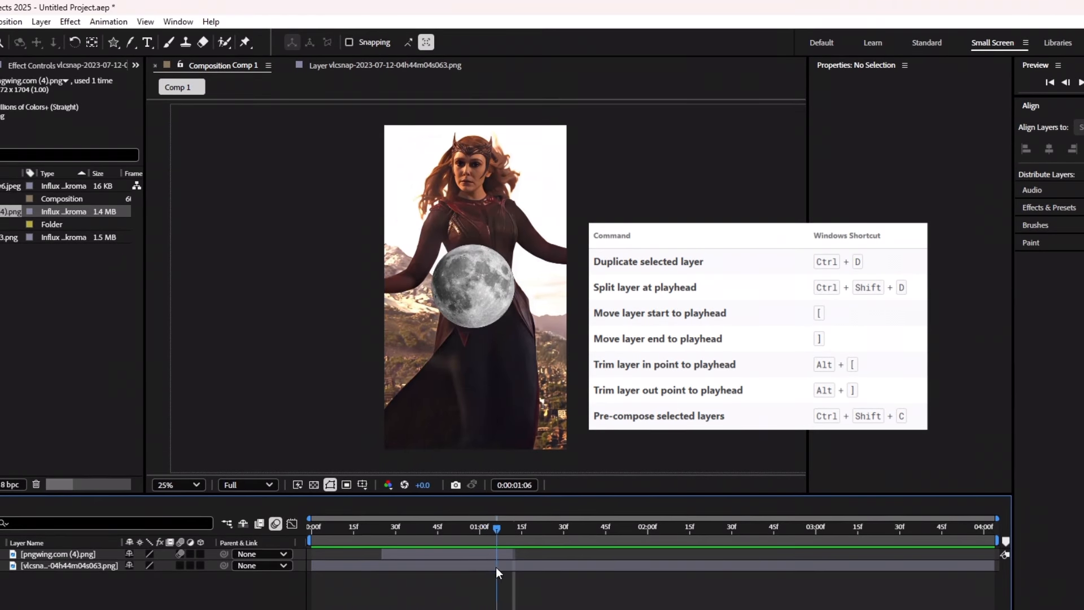
pyautogui.click(436, 555)
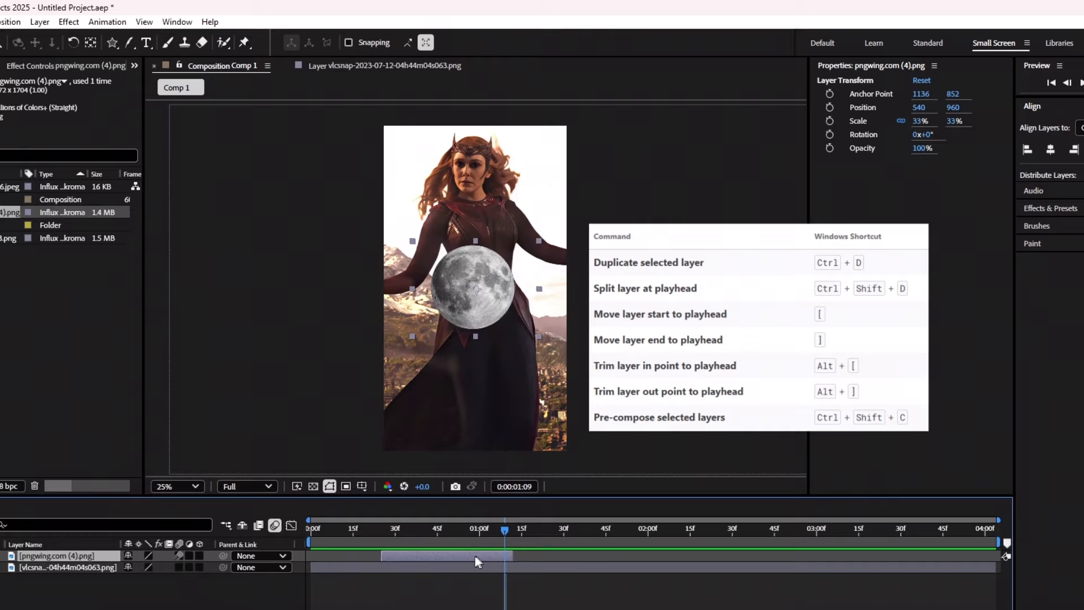